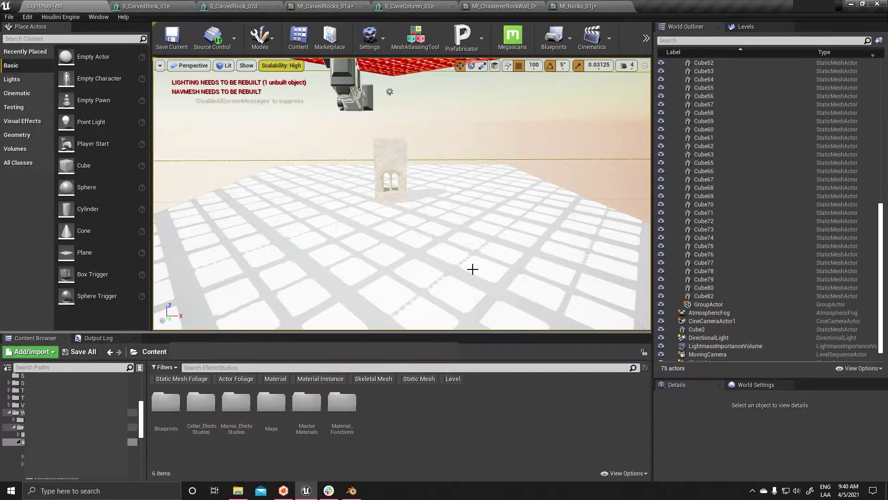
# Inspect the reimported S_CarvedRock_02e and S_CarvedRock_02d meshes, then go back to LightmapTest
pyautogui.click(152, 8)
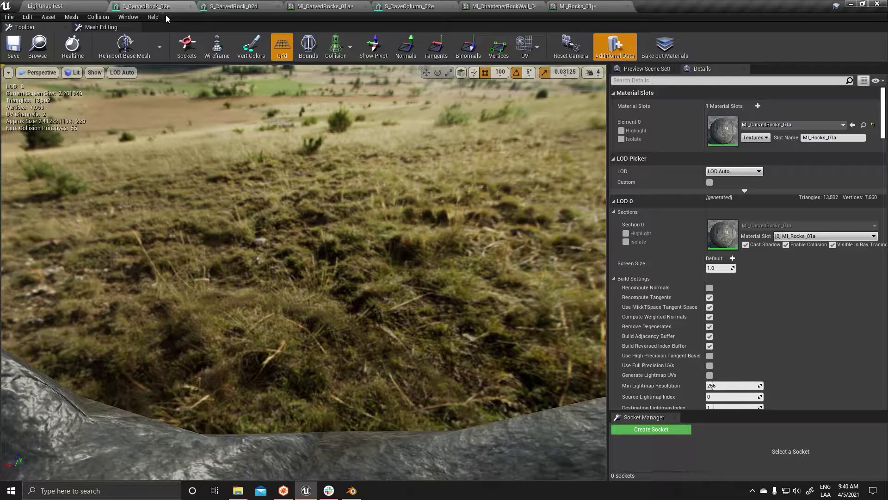
pyautogui.moveTo(278, 185); pyautogui.dragTo(340, 267)
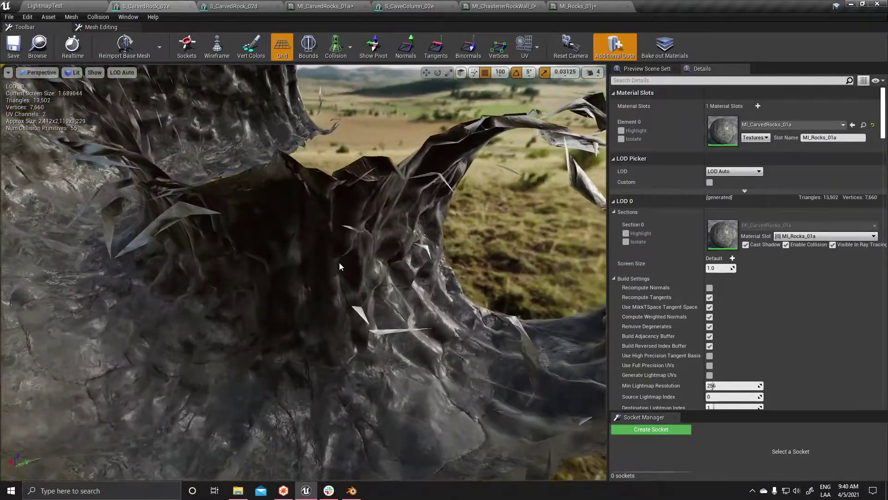
pyautogui.click(234, 6)
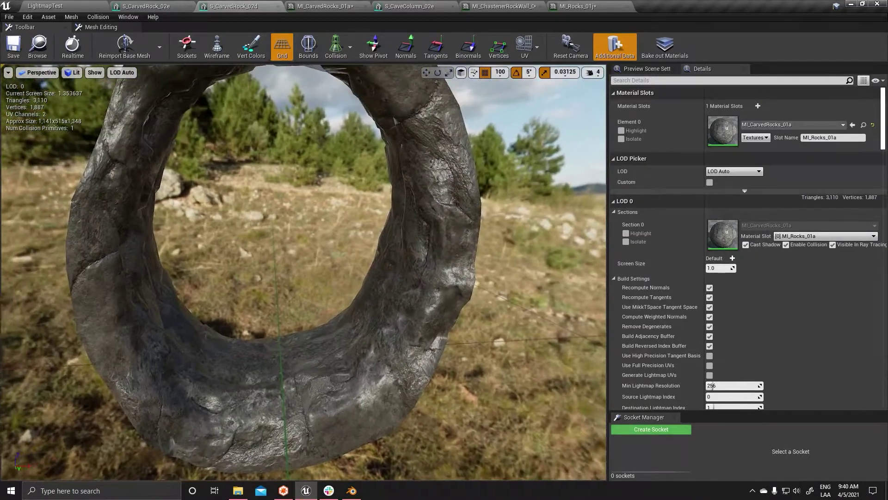
pyautogui.click(45, 6)
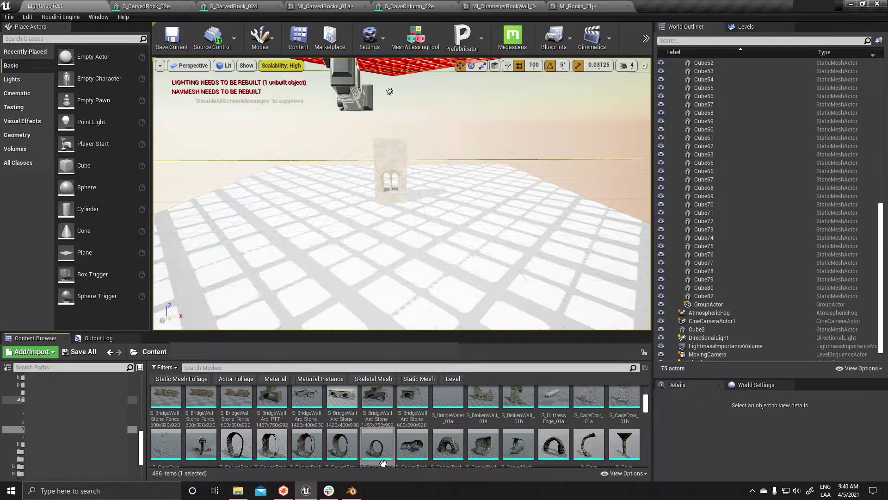
# Place S_CarvedRock_02d in the LightmapTest level
pyautogui.moveTo(383, 463); pyautogui.dragTo(388, 233)
pyautogui.scroll(3, 388, 234)
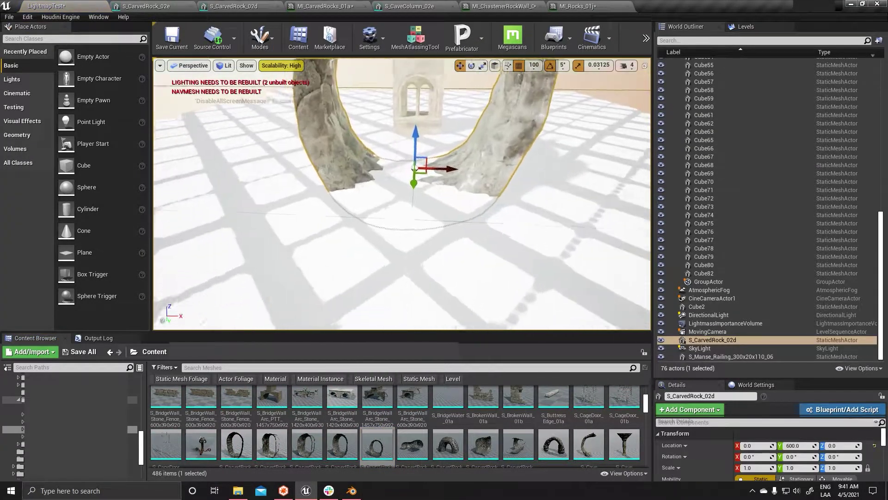
pyautogui.moveTo(389, 234); pyautogui.dragTo(398, 194, button='right')
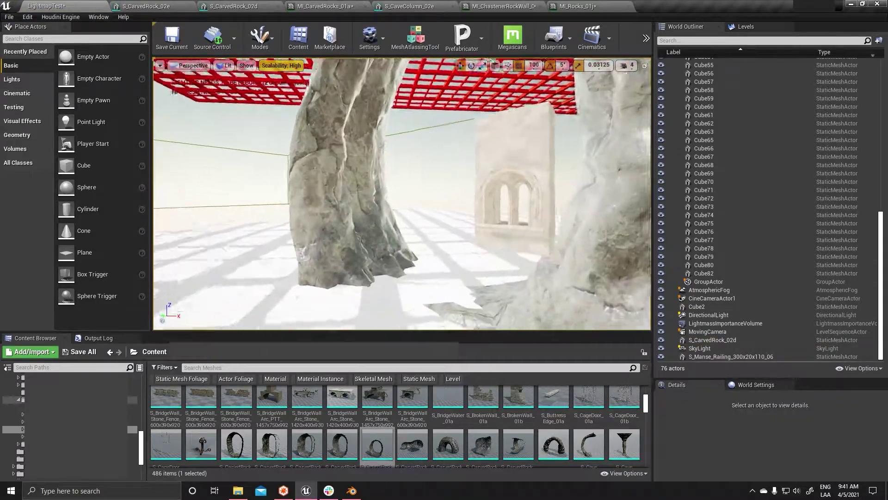
# Duplicate the rock arch, line it up with the first, raise it and turn it 15 degrees
pyautogui.click(454, 241)
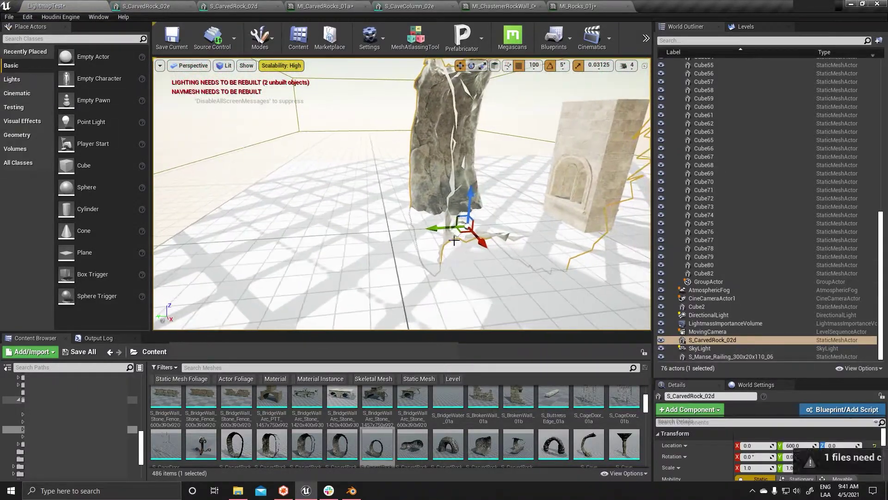
pyautogui.keyDown('alt'); pyautogui.moveTo(453, 240); pyautogui.dragTo(481, 238); pyautogui.keyUp('alt')
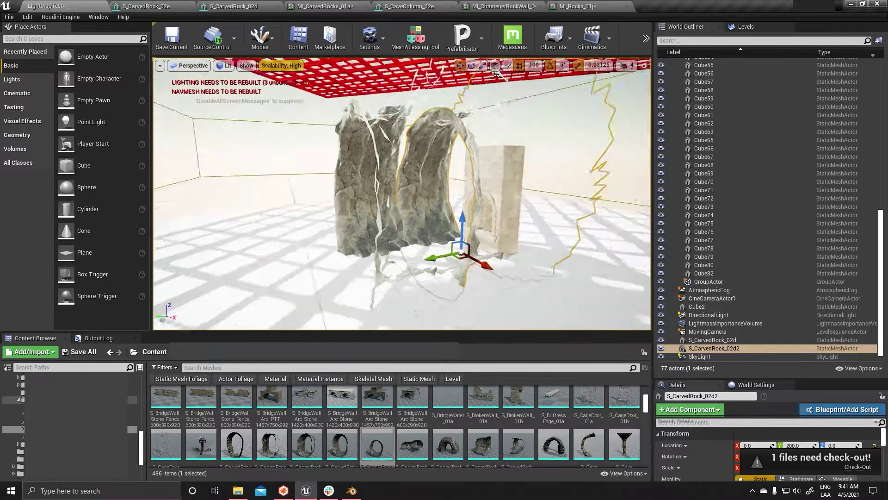
pyautogui.press('f')
pyautogui.press('e')
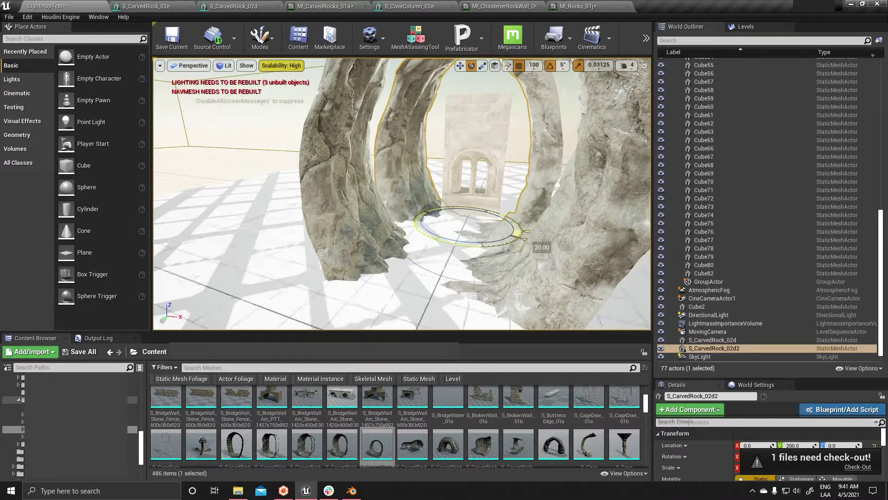
pyautogui.moveTo(483, 246); pyautogui.dragTo(481, 279)
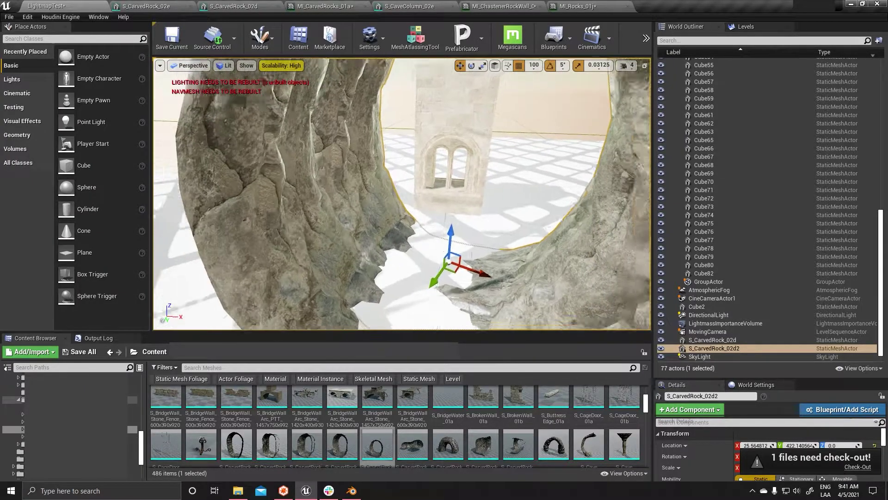
pyautogui.moveTo(480, 278)
pyautogui.keyDown('shift'); pyautogui.mouseDown()
pyautogui.moveTo(474, 307)
pyautogui.moveTo(454, 261)
pyautogui.moveTo(460, 296)
pyautogui.mouseUp(); pyautogui.keyUp('shift')
pyautogui.press('f')
pyautogui.press('e')
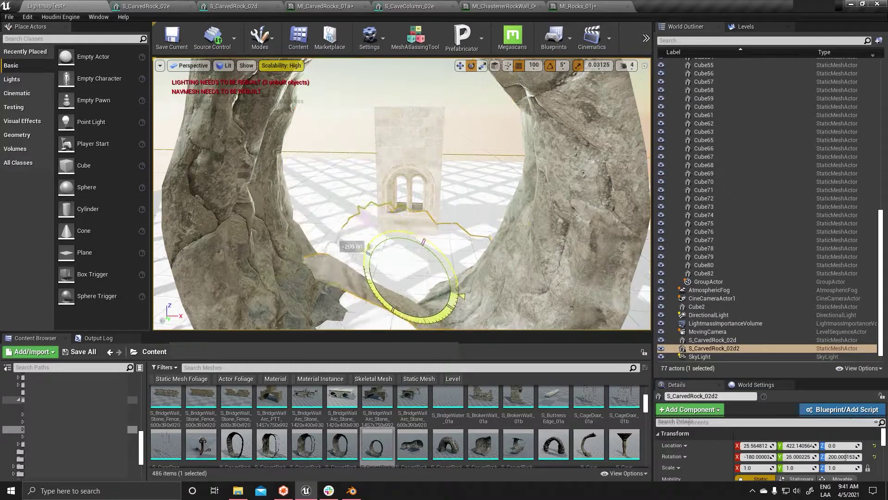
pyautogui.moveTo(411, 310); pyautogui.dragTo(406, 127)
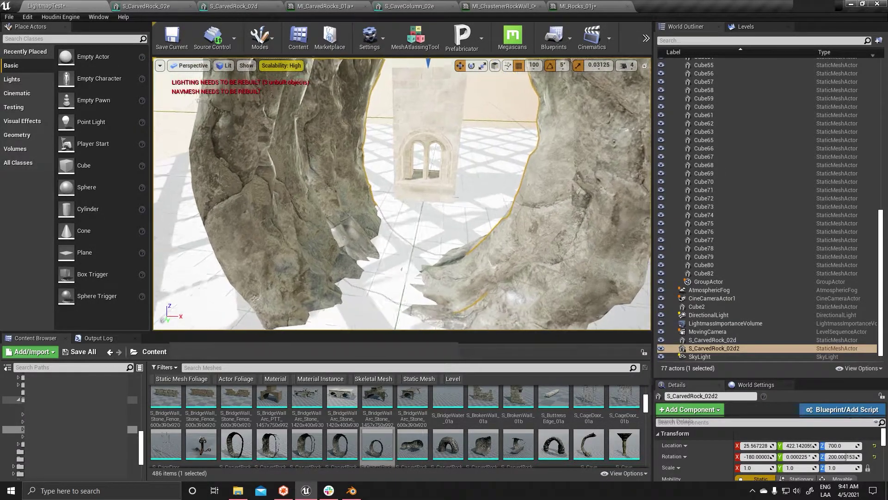
pyautogui.moveTo(407, 195); pyautogui.dragTo(440, 192, button='right')
pyautogui.press('e')
# Add a third rock arch copy and preview the corridor full-screen with F11
pyautogui.moveTo(519, 129)
pyautogui.keyDown('alt'); pyautogui.mouseDown()
pyautogui.moveTo(468, 138)
pyautogui.moveTo(471, 160)
pyautogui.moveTo(496, 119)
pyautogui.mouseUp(); pyautogui.keyUp('alt')
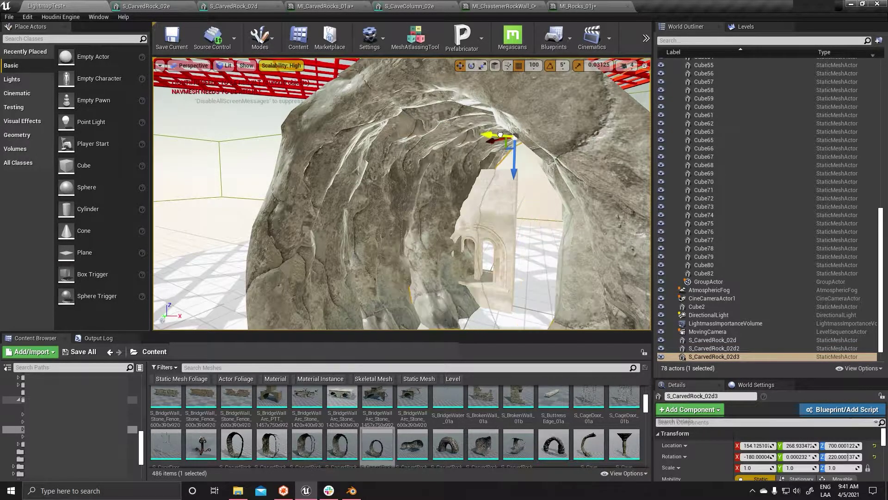
pyautogui.moveTo(470, 222); pyautogui.dragTo(459, 234, button='right')
pyautogui.click(461, 235)
pyautogui.press('F11')
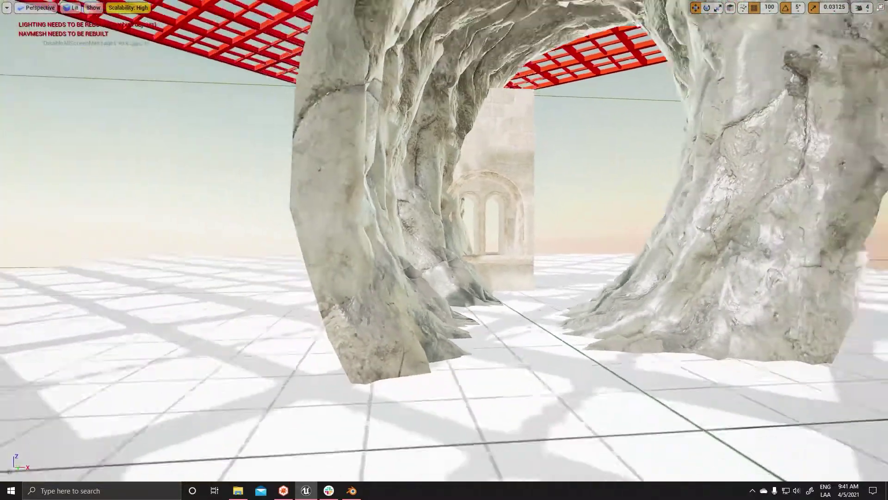
pyautogui.moveTo(481, 271); pyautogui.dragTo(482, 271, button='right')
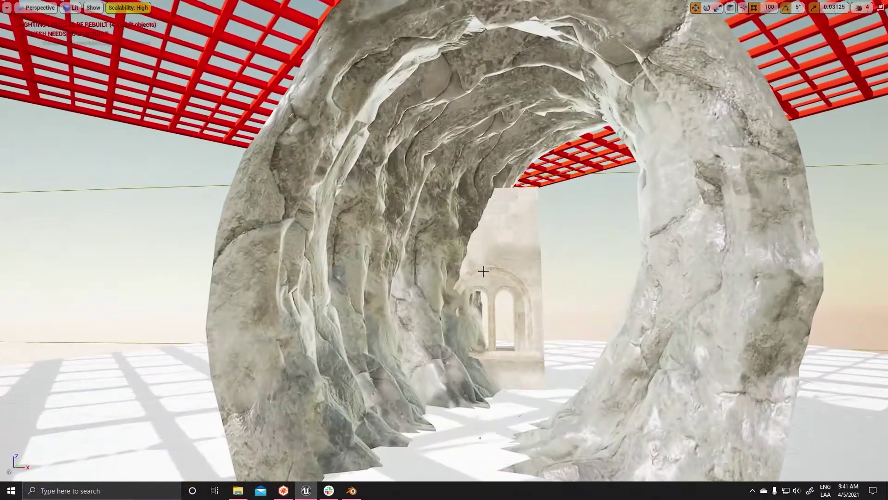
pyautogui.press('F11')
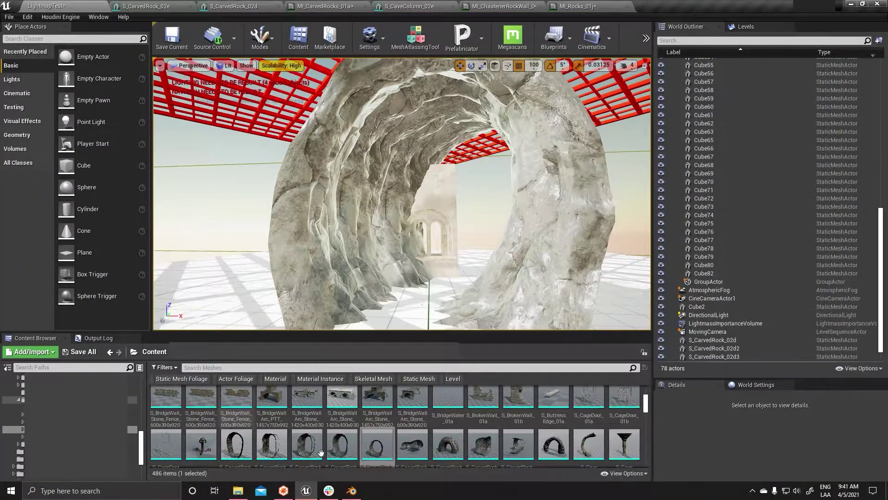
# Drop S_CarvedRock_02a under the arch to try it, then delete it
pyautogui.moveTo(428, 190); pyautogui.dragTo(428, 191, button='right')
pyautogui.moveTo(271, 444); pyautogui.dragTo(428, 191)
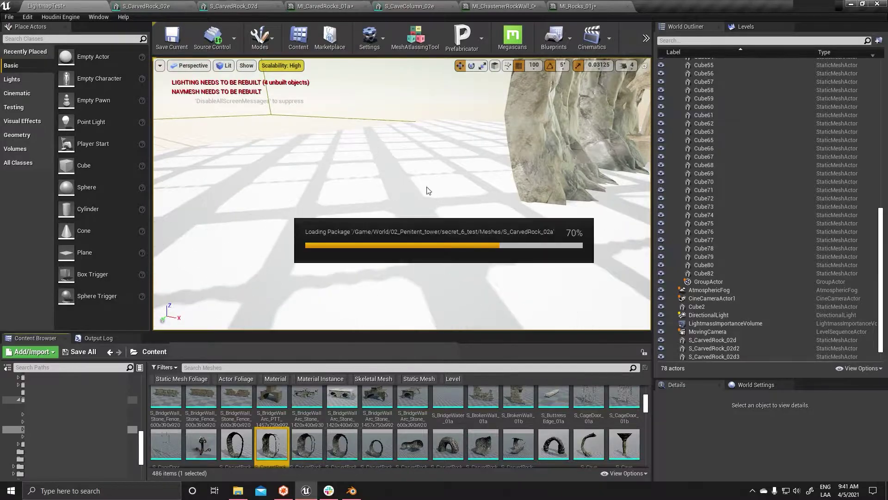
pyautogui.moveTo(427, 224); pyautogui.dragTo(426, 224, button='right')
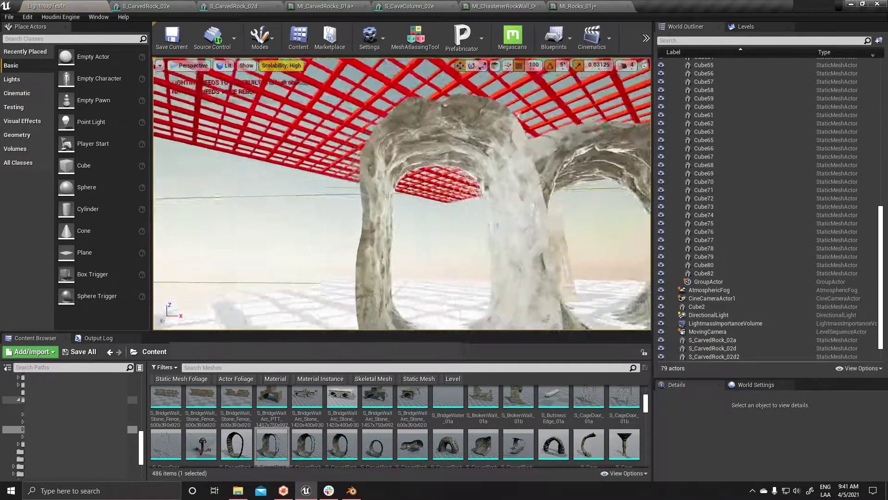
pyautogui.moveTo(507, 246); pyautogui.dragTo(503, 227, button='right')
pyautogui.click(508, 247)
pyautogui.press('Delete')
# Find S_CarvedRock_02d in the Content Browser and open it in the Static Mesh Editor
pyautogui.click(577, 284)
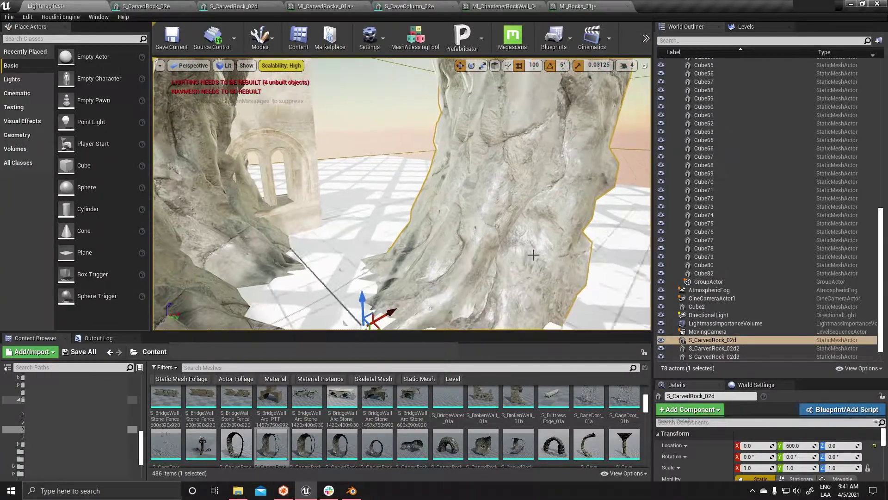
pyautogui.hotkey('ctrl', 'b')
pyautogui.doubleClick(383, 452)
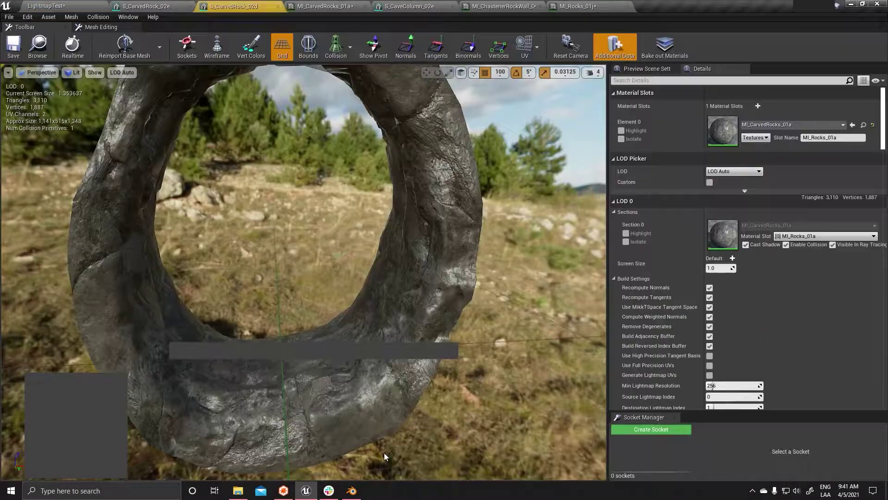
pyautogui.moveTo(393, 336); pyautogui.dragTo(394, 336, button='right')
# Open the MI_CarvedRocks_01a material instance and view it on a cube preview mesh
pyautogui.click(47, 6)
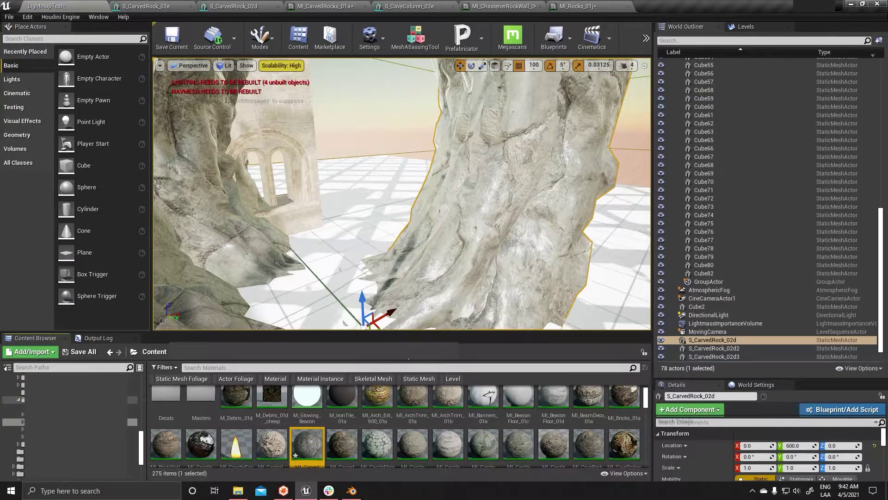
pyautogui.doubleClick(312, 454)
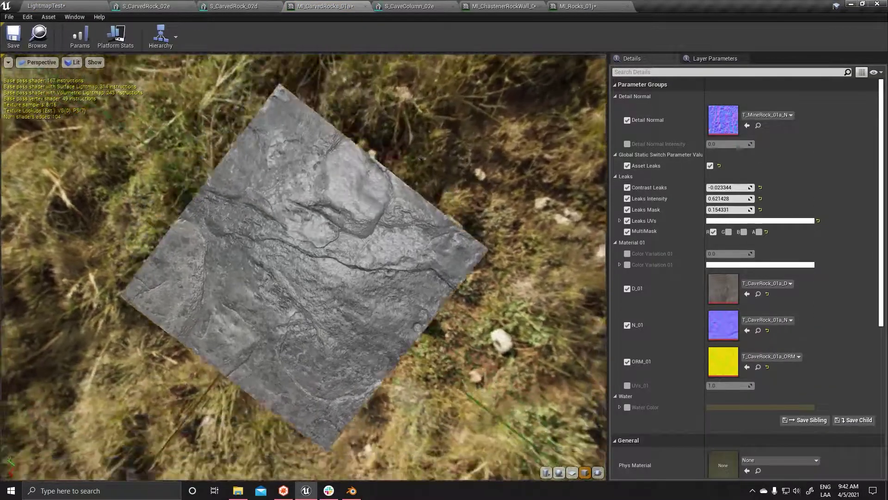
pyautogui.click(585, 472)
pyautogui.click(572, 471)
pyautogui.moveTo(305, 260)
pyautogui.mouseDown()
pyautogui.moveTo(352, 250)
pyautogui.moveTo(348, 330)
pyautogui.mouseUp()
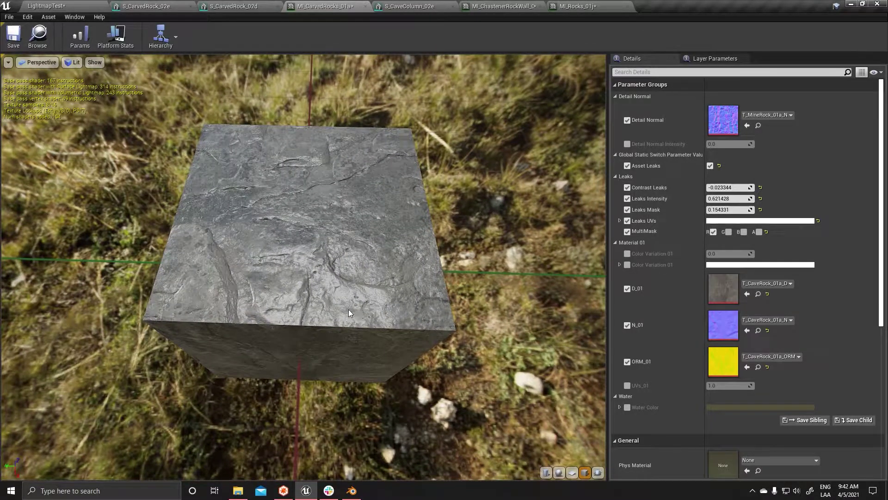
pyautogui.moveTo(259, 222); pyautogui.dragTo(286, 254)
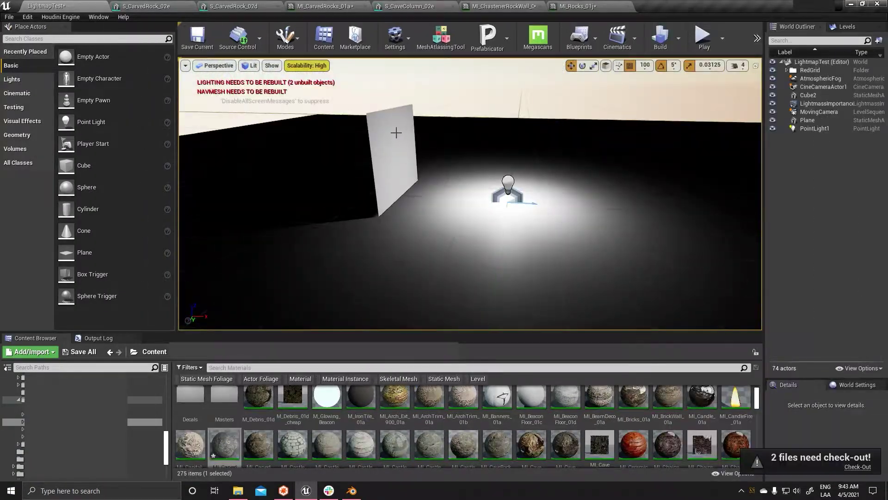
# Set grid snapping to 50 and copy the wall plane into a ceiling tilted about 54 degrees
pyautogui.click(396, 133)
pyautogui.moveTo(396, 133); pyautogui.dragTo(408, 218, button='right')
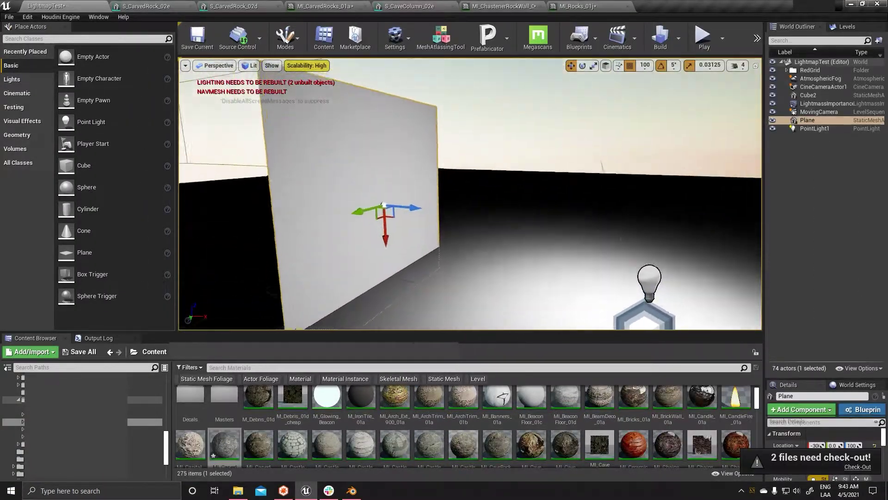
pyautogui.moveTo(398, 194); pyautogui.dragTo(439, 191)
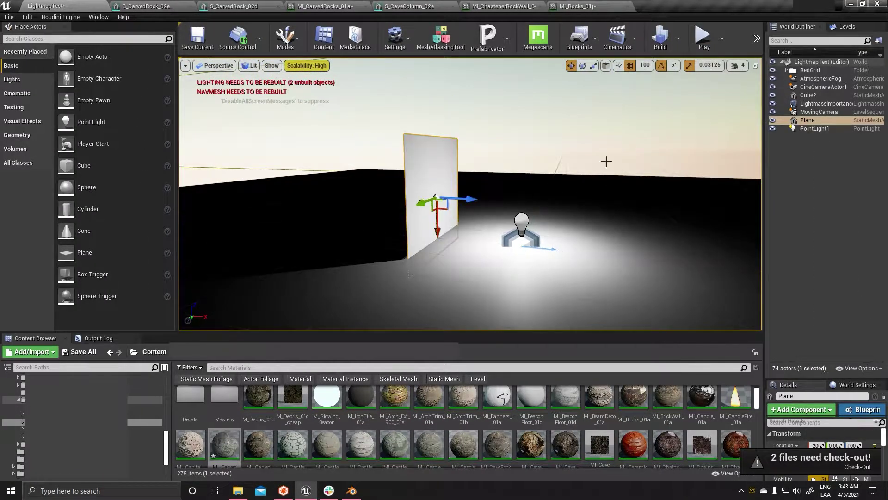
pyautogui.click(645, 65)
pyautogui.click(648, 107)
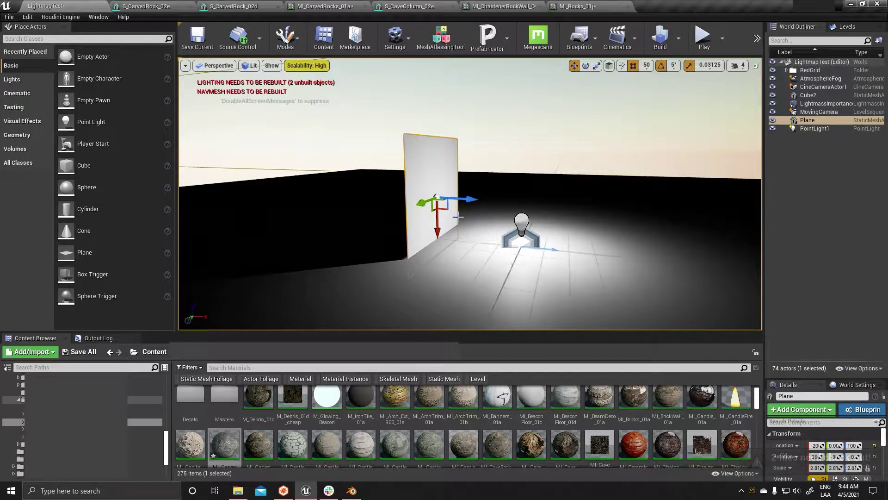
pyautogui.moveTo(458, 216)
pyautogui.keyDown('alt'); pyautogui.mouseDown()
pyautogui.moveTo(545, 147)
pyautogui.moveTo(518, 185)
pyautogui.mouseUp(); pyautogui.keyUp('alt')
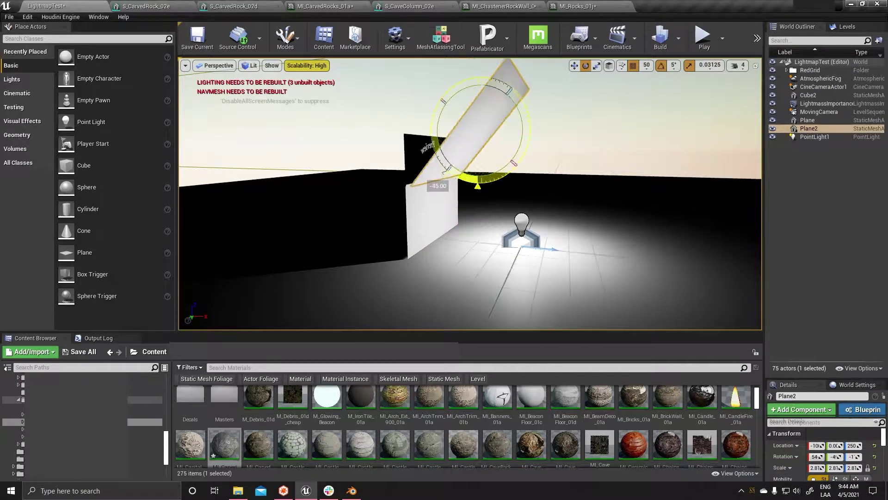
pyautogui.moveTo(518, 186)
pyautogui.mouseDown(button='right')
pyautogui.moveTo(509, 208)
pyautogui.moveTo(528, 167)
pyautogui.moveTo(407, 260)
pyautogui.mouseUp(button='right')
pyautogui.press('w')
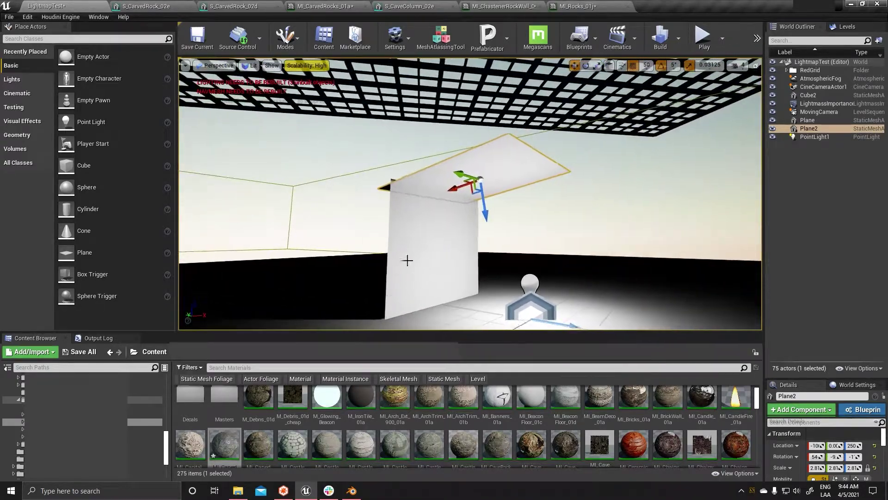
pyautogui.moveTo(460, 252); pyautogui.dragTo(476, 240, button='right')
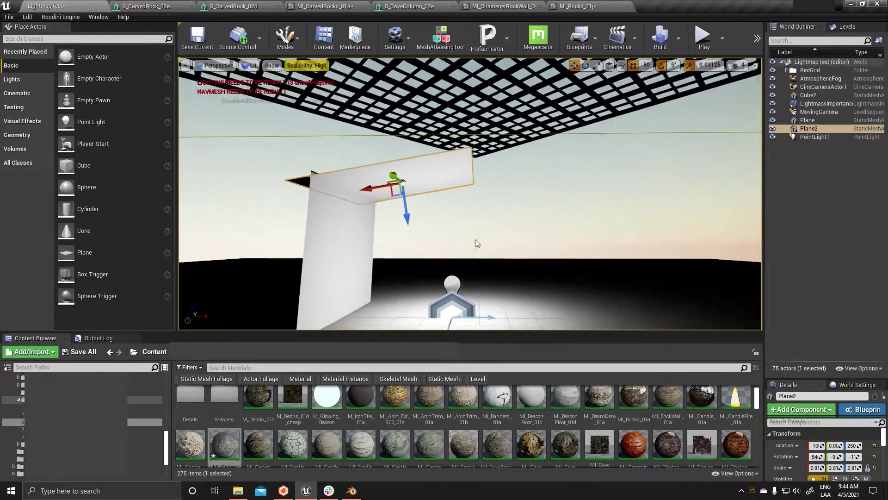
# Duplicate the wall and ceiling planes and rotate them to form the arch's other side
pyautogui.keyDown('ctrl'); pyautogui.click(353, 240); pyautogui.keyUp('ctrl')
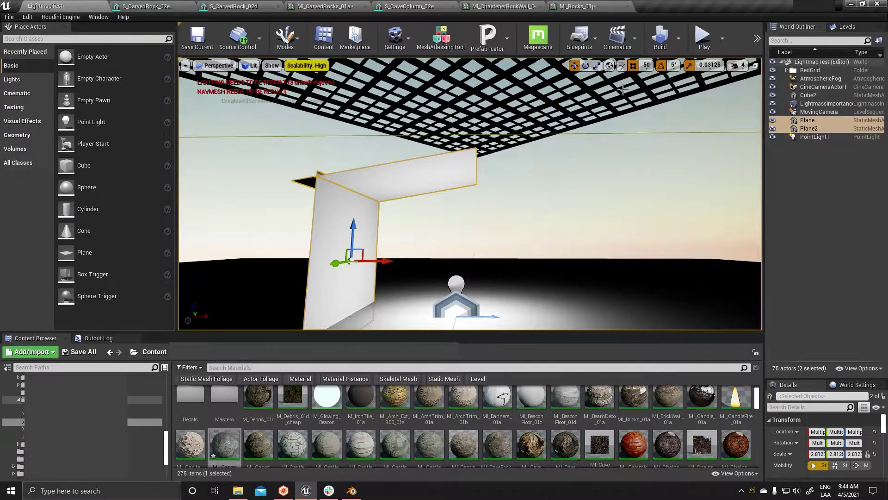
pyautogui.keyDown('alt'); pyautogui.moveTo(384, 276); pyautogui.dragTo(571, 267); pyautogui.keyUp('alt')
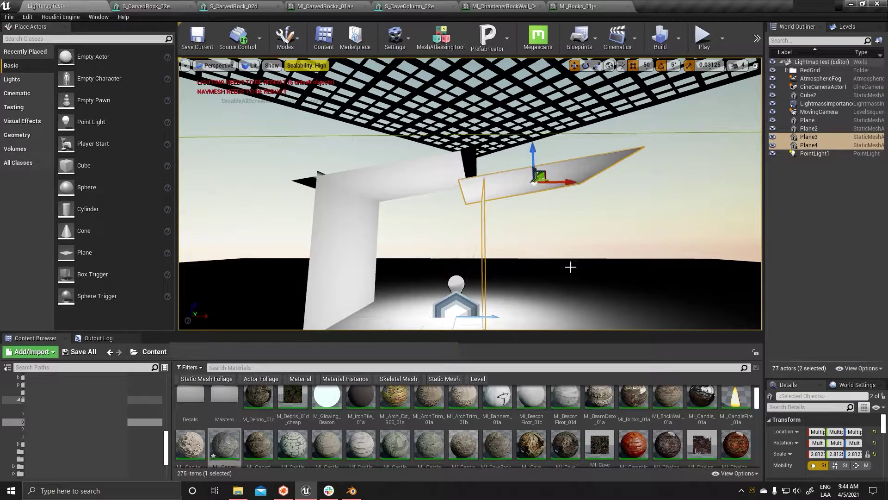
pyautogui.moveTo(511, 168); pyautogui.dragTo(465, 187)
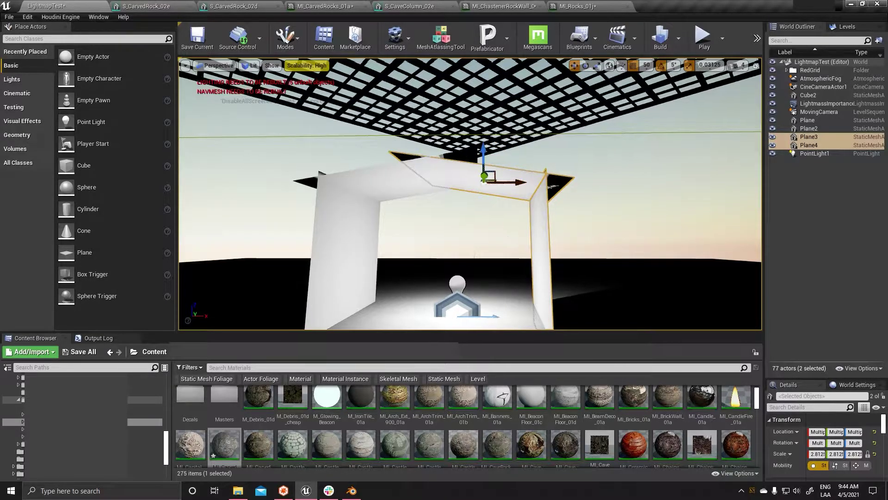
pyautogui.moveTo(567, 184)
pyautogui.mouseDown(button='right')
pyautogui.moveTo(566, 167)
pyautogui.moveTo(566, 194)
pyautogui.mouseUp(button='right')
pyautogui.keyDown('ctrl'); pyautogui.click(370, 162); pyautogui.keyUp('ctrl')
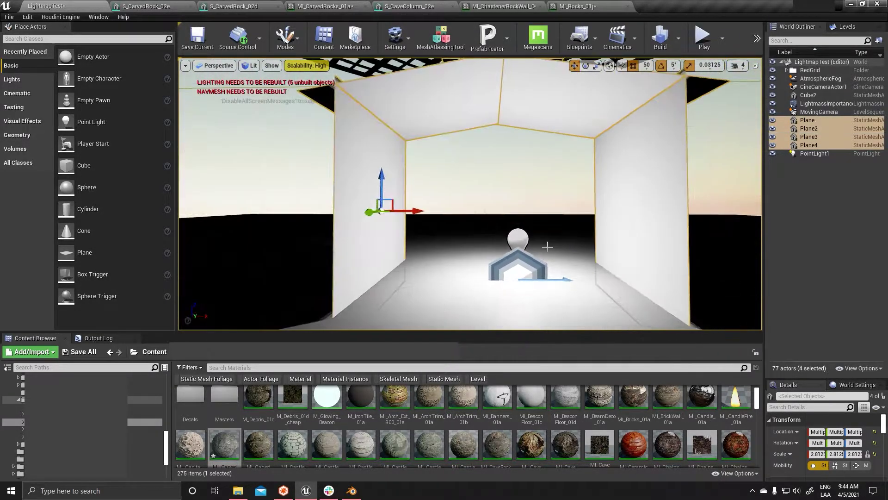
pyautogui.moveTo(460, 230); pyautogui.dragTo(440, 187, button='right')
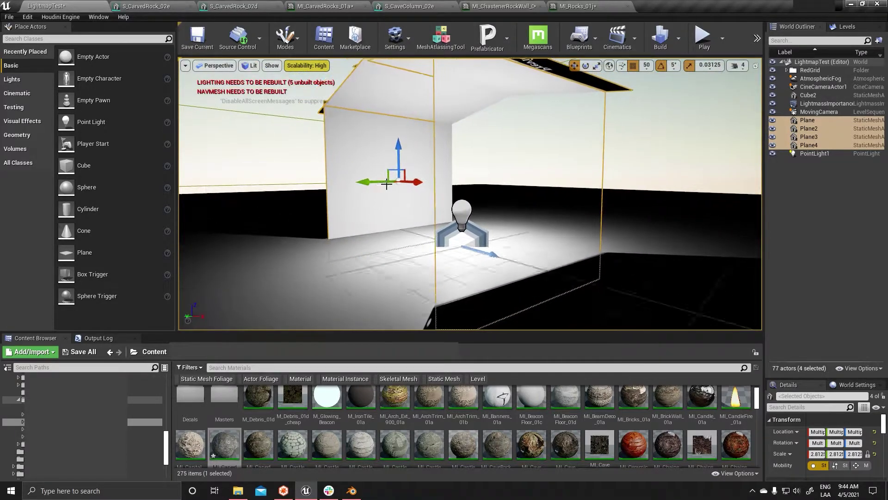
# Duplicate all four arch planes and move and rotate the copies into a second section
pyautogui.hotkey('ctrl', 'w')
pyautogui.moveTo(490, 184); pyautogui.dragTo(579, 136)
pyautogui.press('e')
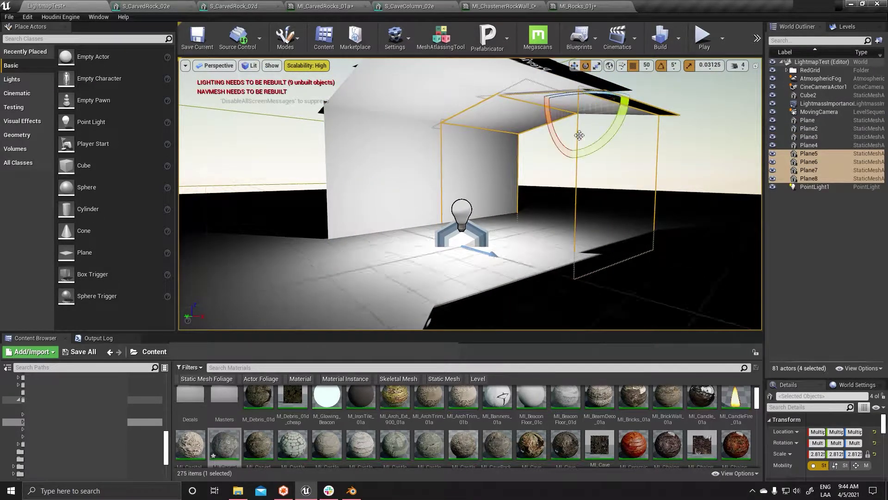
pyautogui.moveTo(605, 93); pyautogui.dragTo(602, 139)
pyautogui.moveTo(602, 139); pyautogui.dragTo(601, 158, button='right')
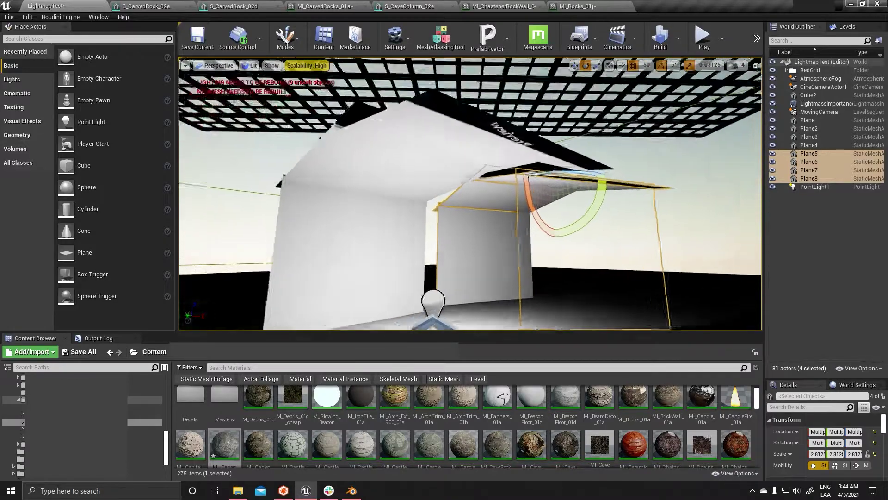
pyautogui.press('w')
pyautogui.moveTo(494, 137)
pyautogui.mouseDown(button='right')
pyautogui.moveTo(494, 152)
pyautogui.moveTo(515, 153)
pyautogui.mouseUp(button='right')
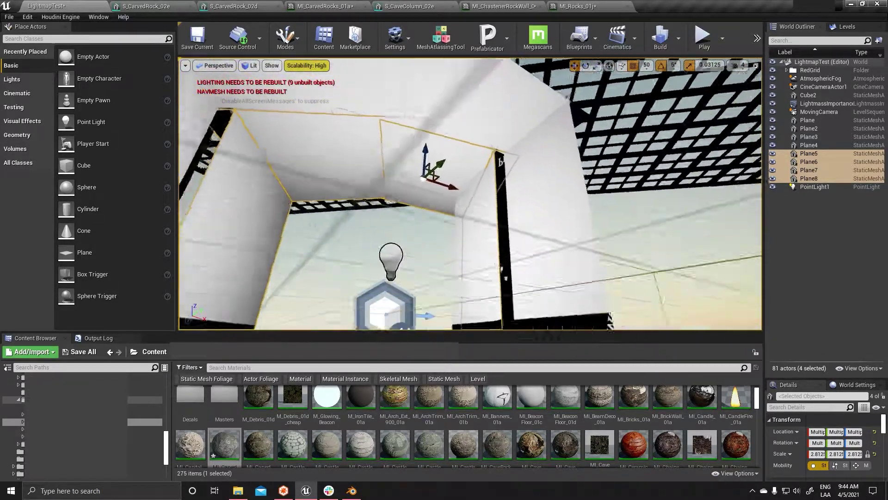
# Fly around the room to inspect the new corridor section, then deselect the planes
pyautogui.moveTo(386, 166); pyautogui.dragTo(386, 181, button='right')
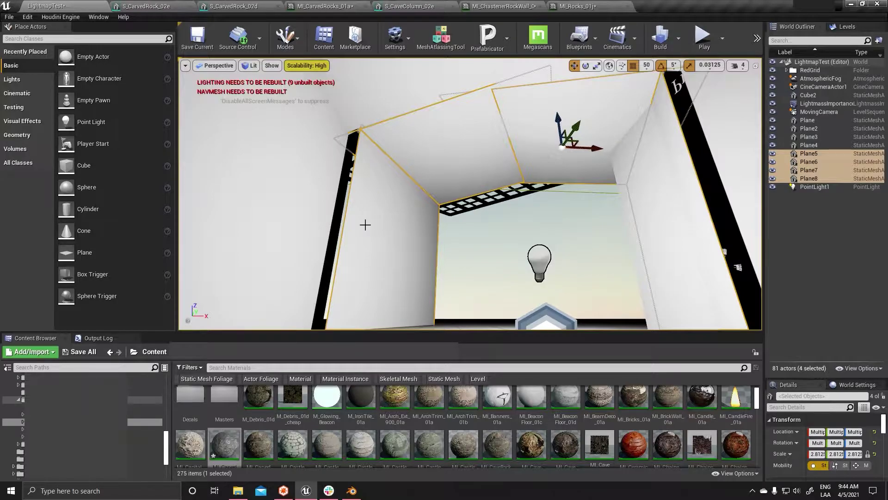
pyautogui.moveTo(365, 225); pyautogui.dragTo(365, 240, button='right')
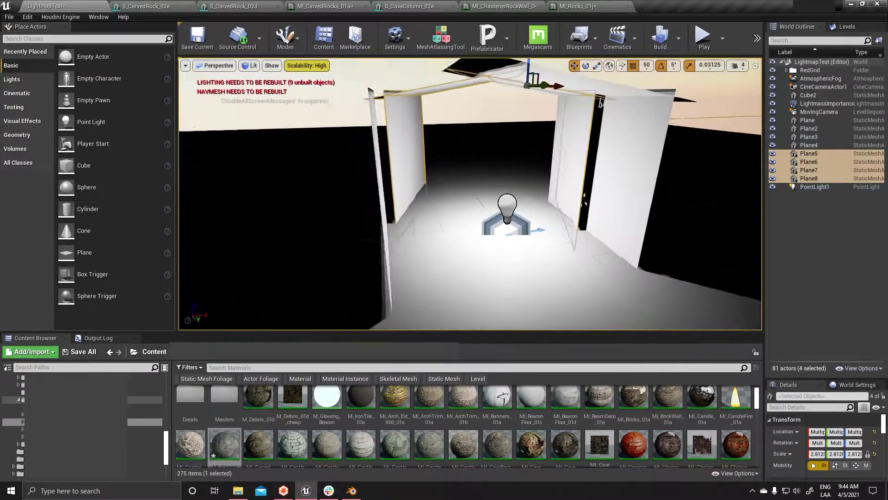
pyautogui.moveTo(524, 230); pyautogui.dragTo(523, 240, button='right')
pyautogui.press('Escape')
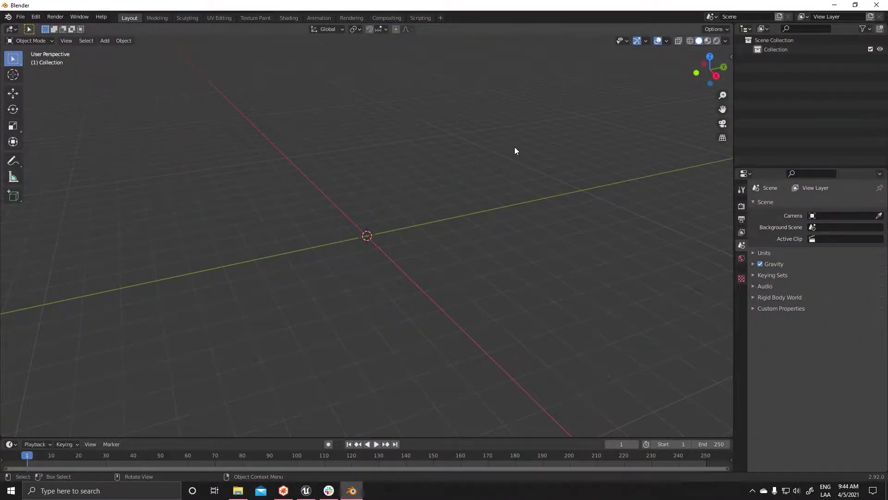
# Add a plane mesh at the origin and show its dimensions in the sidebar
pyautogui.moveTo(515, 151); pyautogui.dragTo(468, 179, button='middle')
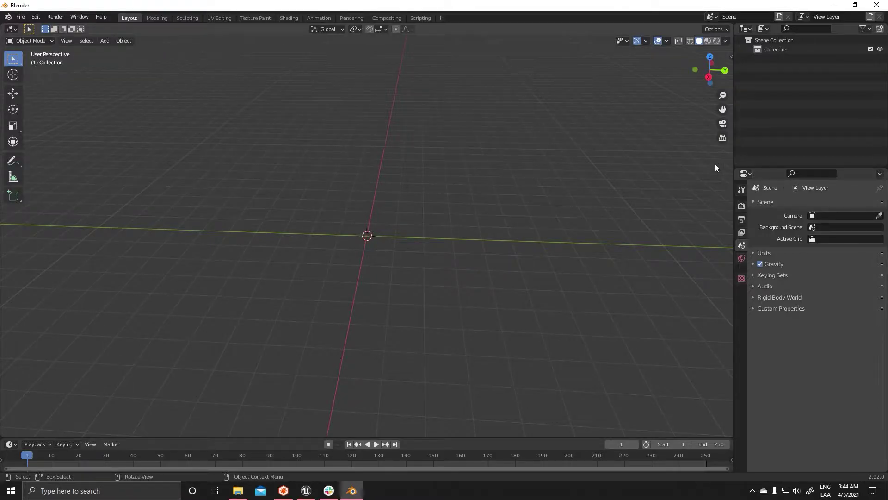
pyautogui.hotkey('shift', 'a')
pyautogui.moveTo(429, 284)
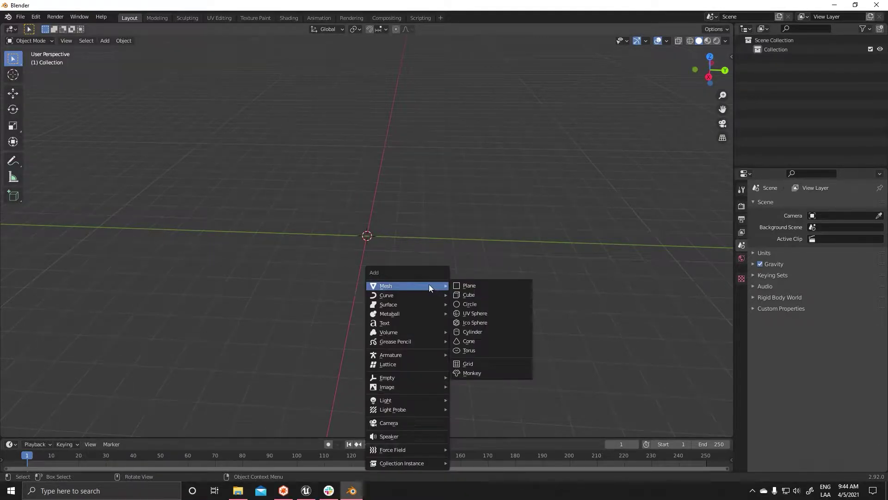
pyautogui.click(492, 288)
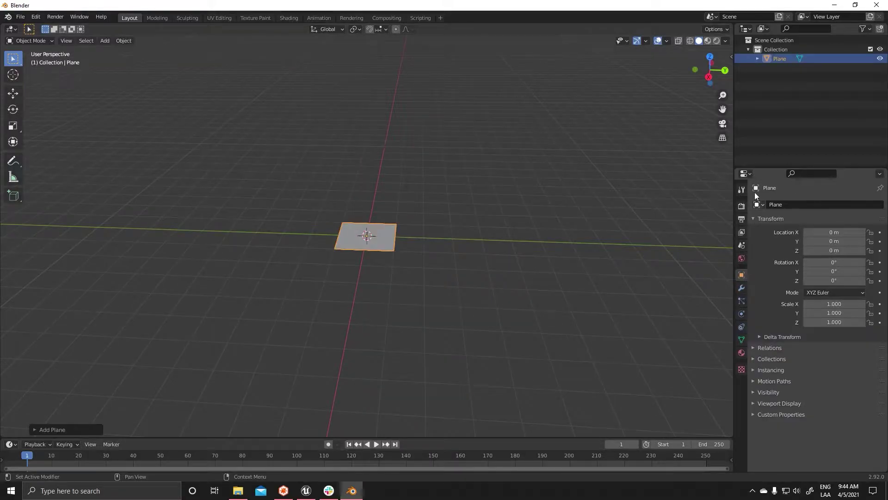
pyautogui.click(733, 59)
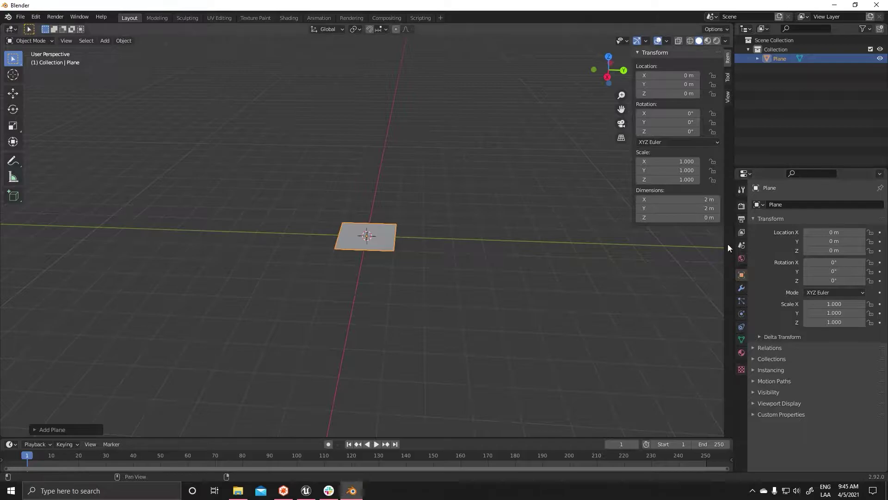
# Set the scene's length unit to Centimeters
pyautogui.click(741, 248)
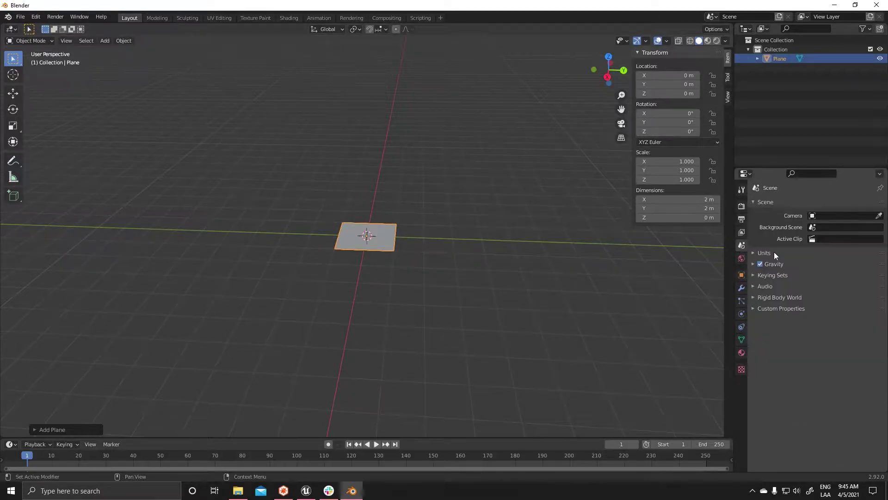
pyautogui.click(754, 253)
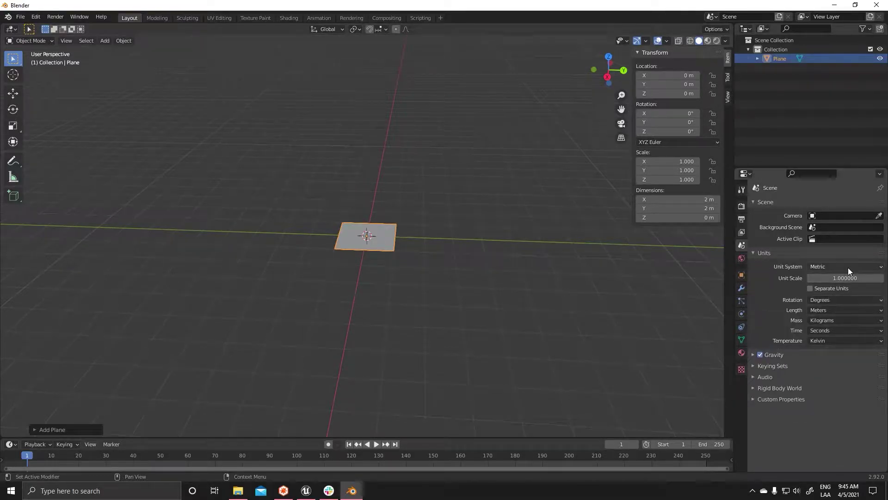
pyautogui.click(831, 310)
pyautogui.click(838, 351)
pyautogui.hotkey('alt', 'a')
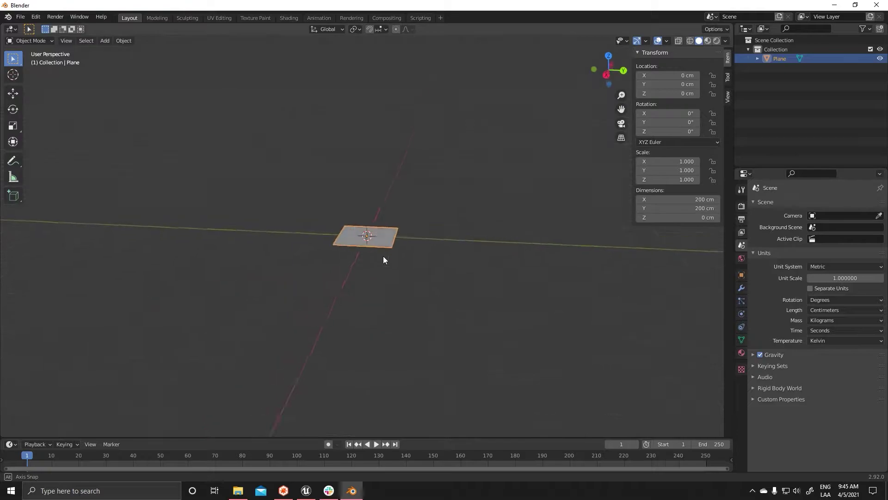
# Rotate the plane 90° on Y so it stands upright
pyautogui.moveTo(387, 262); pyautogui.dragTo(474, 238, button='middle')
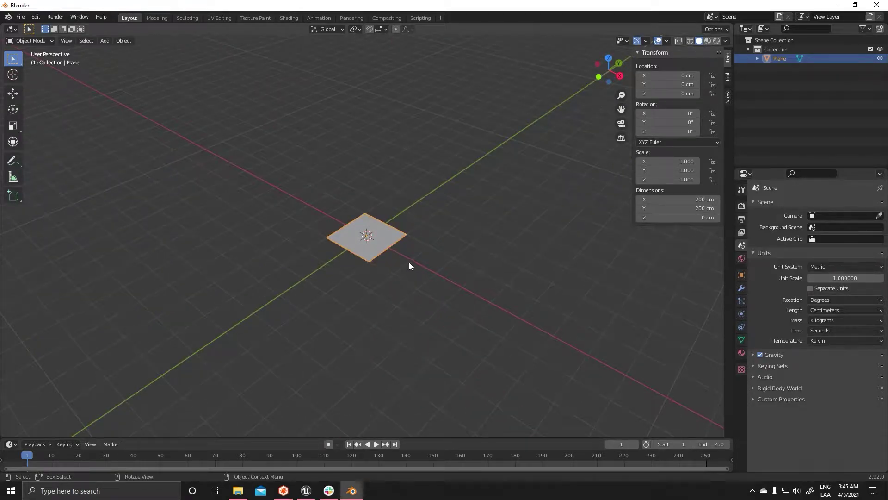
pyautogui.moveTo(409, 266); pyautogui.dragTo(426, 256, button='middle')
pyautogui.press('g')
pyautogui.press('y')
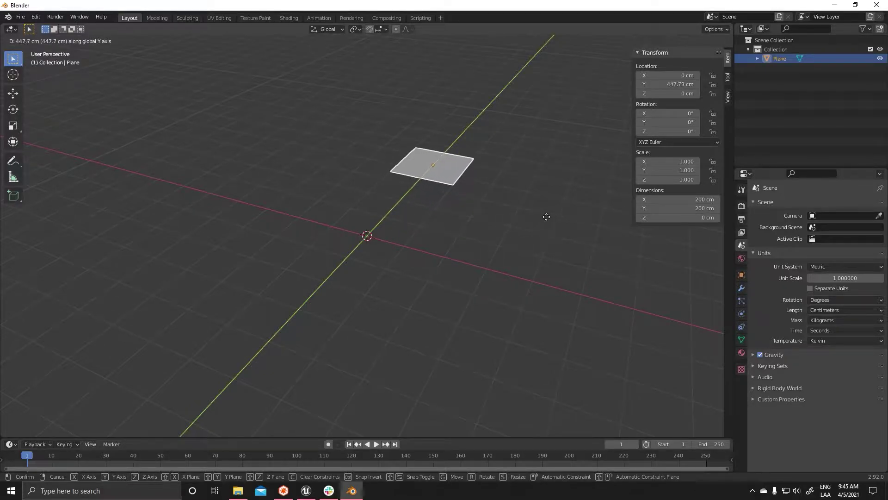
pyautogui.press('Escape')
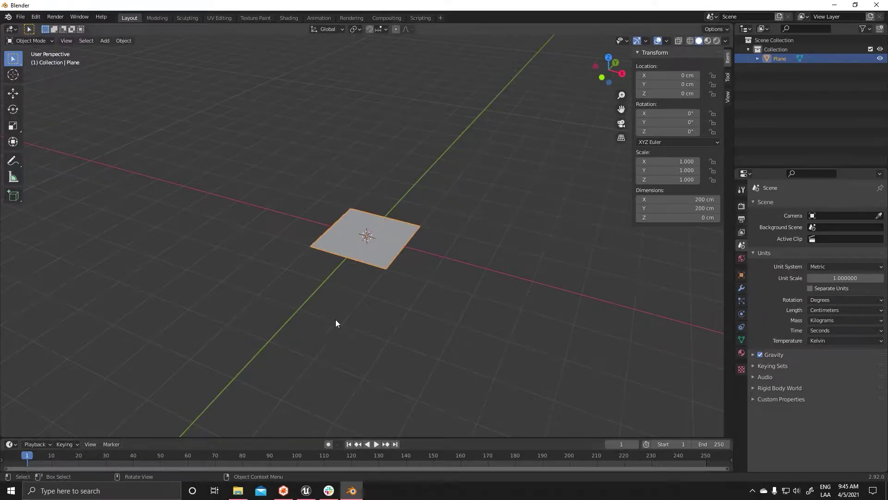
pyautogui.moveTo(335, 319); pyautogui.dragTo(399, 272, button='middle')
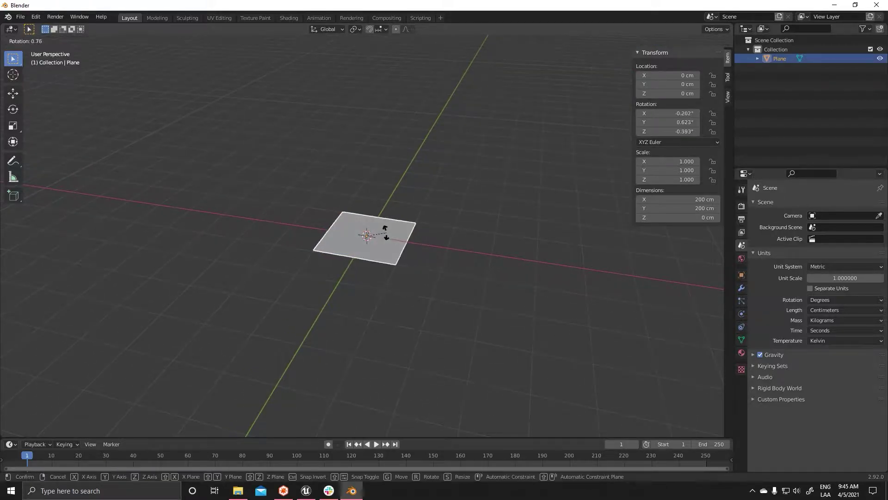
pyautogui.moveTo(393, 235)
pyautogui.mouseDown(button='middle')
pyautogui.moveTo(412, 260)
pyautogui.moveTo(428, 245)
pyautogui.mouseUp(button='middle')
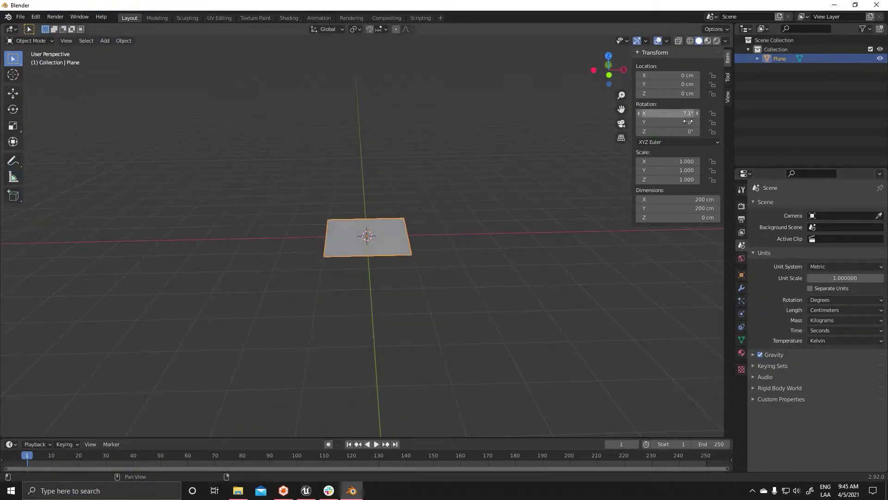
pyautogui.moveTo(668, 122); pyautogui.dragTo(694, 122)
pyautogui.moveTo(504, 295)
pyautogui.mouseDown(button='middle')
pyautogui.moveTo(456, 289)
pyautogui.moveTo(485, 269)
pyautogui.mouseUp(button='middle')
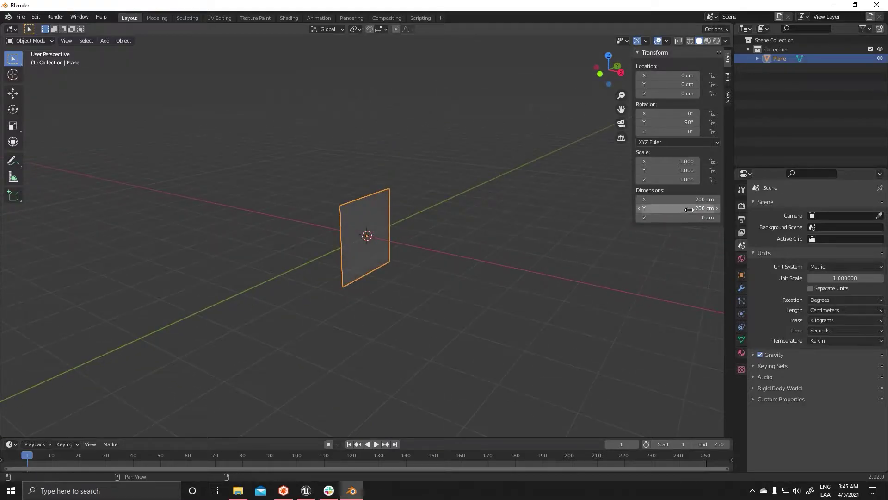
pyautogui.click(678, 200)
# Set the plane's X and Y dimensions to 300 cm
pyautogui.write('30')
pyautogui.press('Return')
pyautogui.write('300')
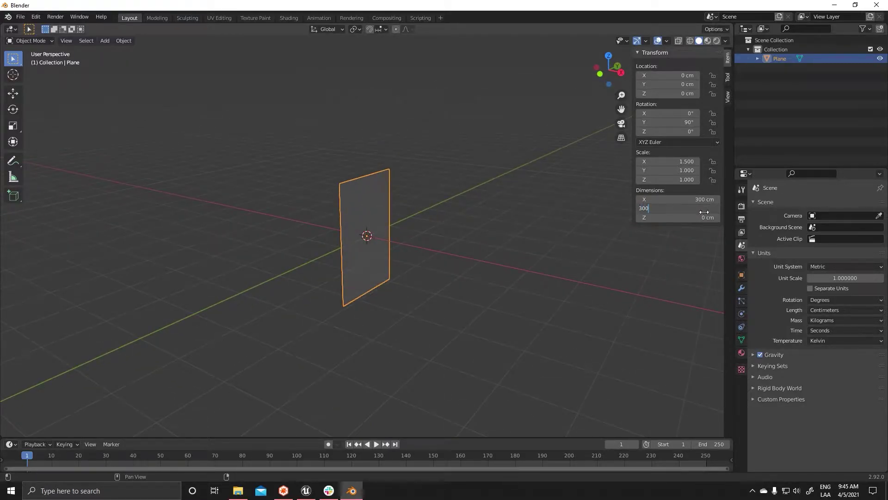
pyautogui.press('Return')
pyautogui.moveTo(532, 245); pyautogui.dragTo(428, 245, button='middle')
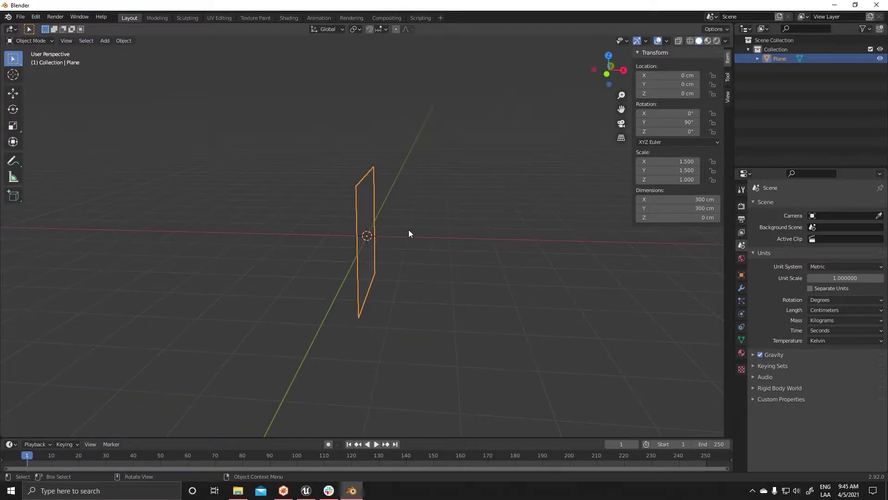
# Move the wall to X -200 cm and Z 150 cm
pyautogui.press('g')
pyautogui.press('x')
pyautogui.click(340, 253)
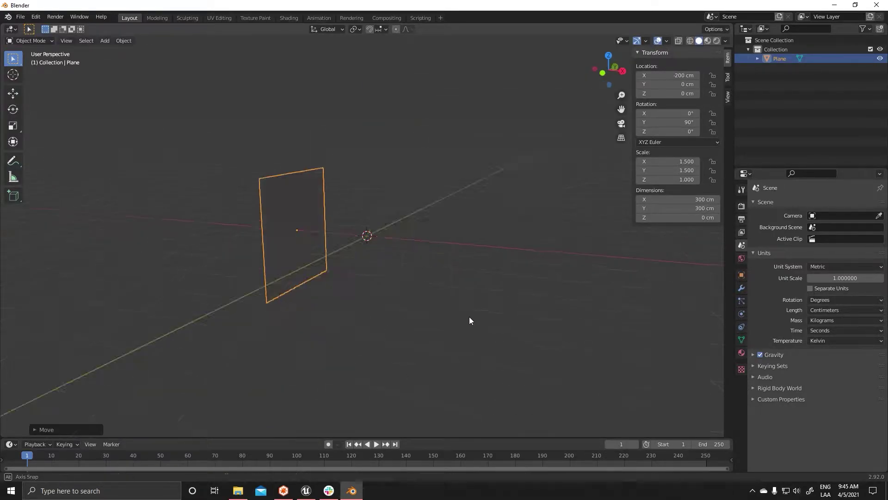
pyautogui.moveTo(469, 316)
pyautogui.mouseDown(button='middle')
pyautogui.moveTo(391, 271)
pyautogui.moveTo(544, 310)
pyautogui.mouseUp(button='middle')
pyautogui.write('gz150')
pyautogui.press('Return')
pyautogui.click(544, 310)
# Reselect the wall plane for export
pyautogui.click(337, 227)
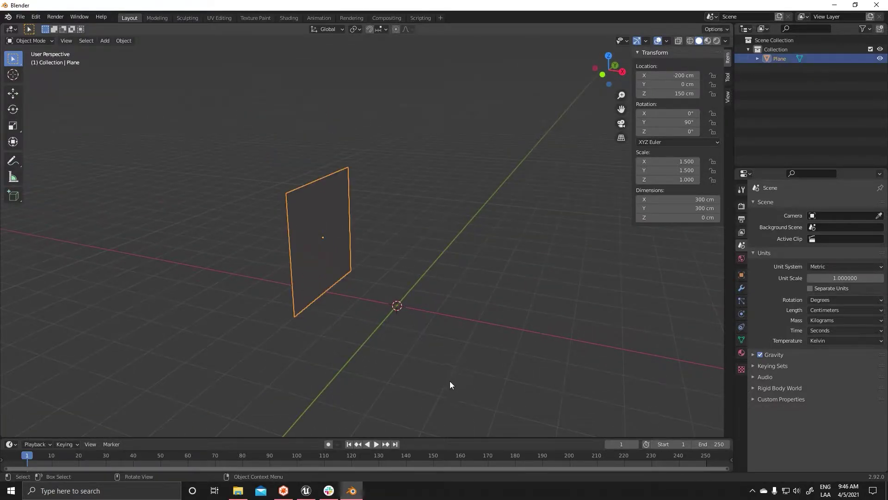
pyautogui.click(237, 191)
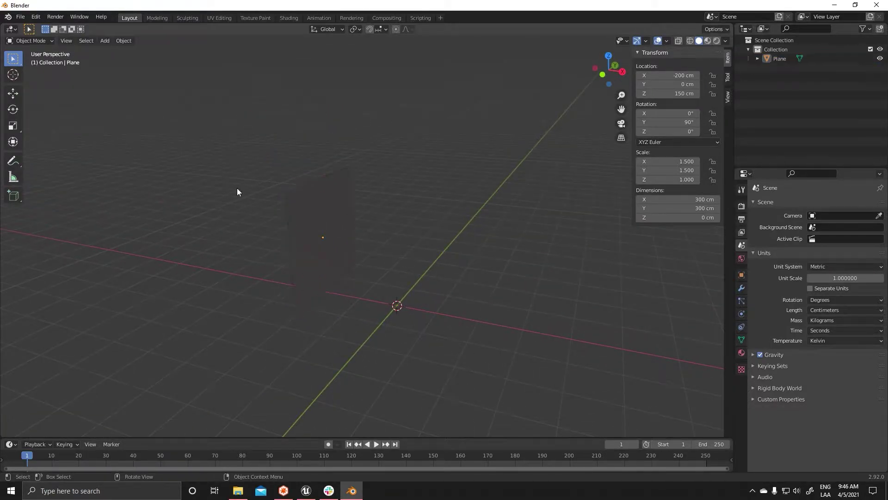
pyautogui.click(343, 250)
pyautogui.click(21, 17)
# Export the selected wall to the Desktop as S_Cave_Section_01.fbx
pyautogui.moveTo(59, 152)
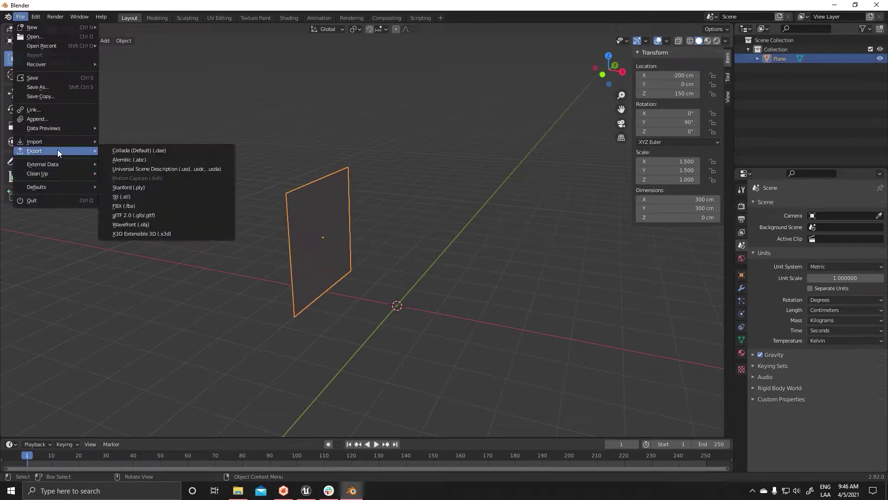
pyautogui.click(127, 207)
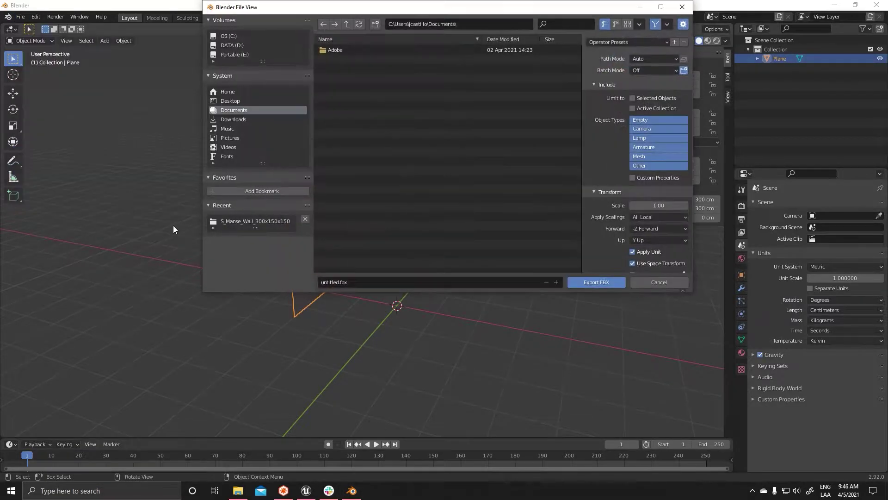
pyautogui.click(233, 100)
pyautogui.click(379, 287)
pyautogui.write('S_Cave_Section_01')
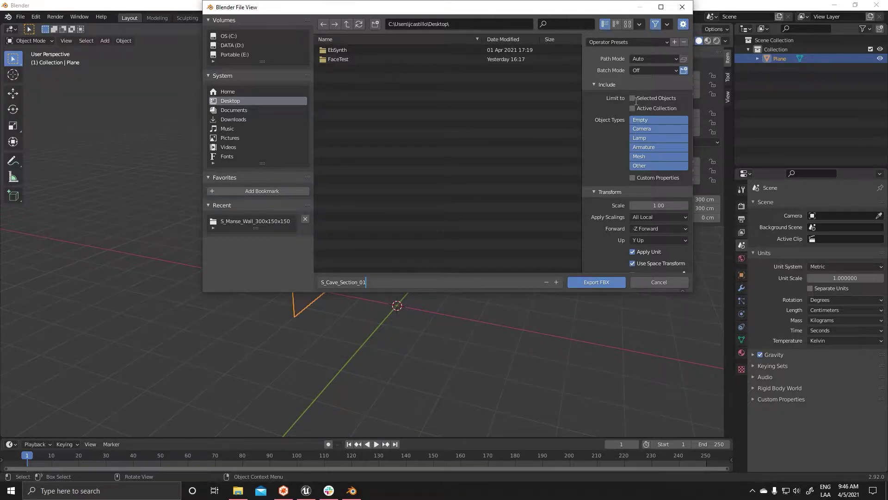
pyautogui.press('Return')
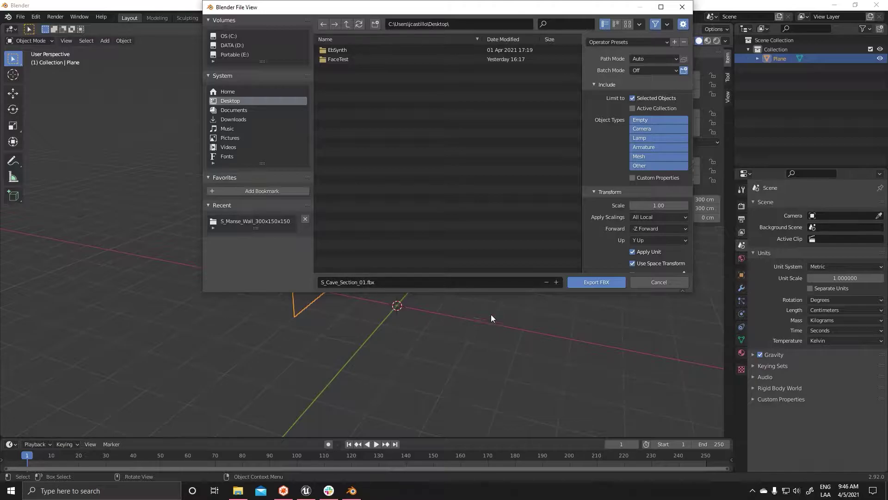
pyautogui.click(591, 286)
# Create a Meshes folder in EfectoStudios and open it
pyautogui.hotkey('alt', 'Tab')
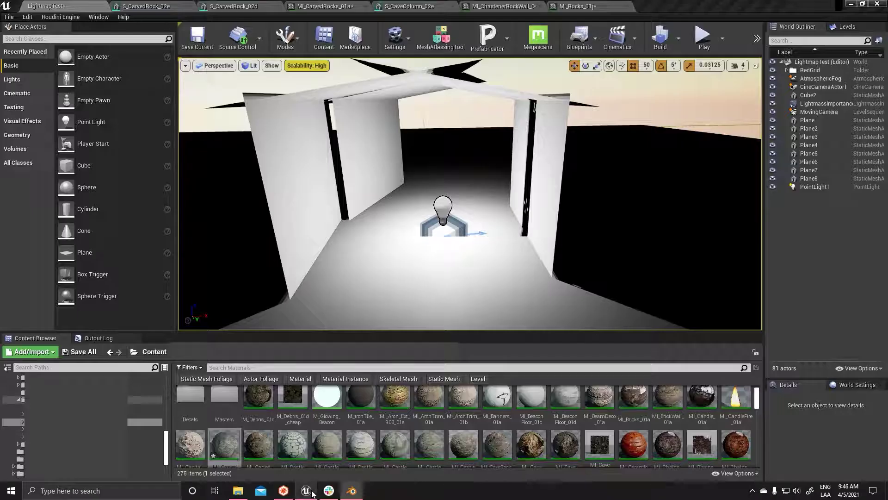
pyautogui.rightClick(443, 439)
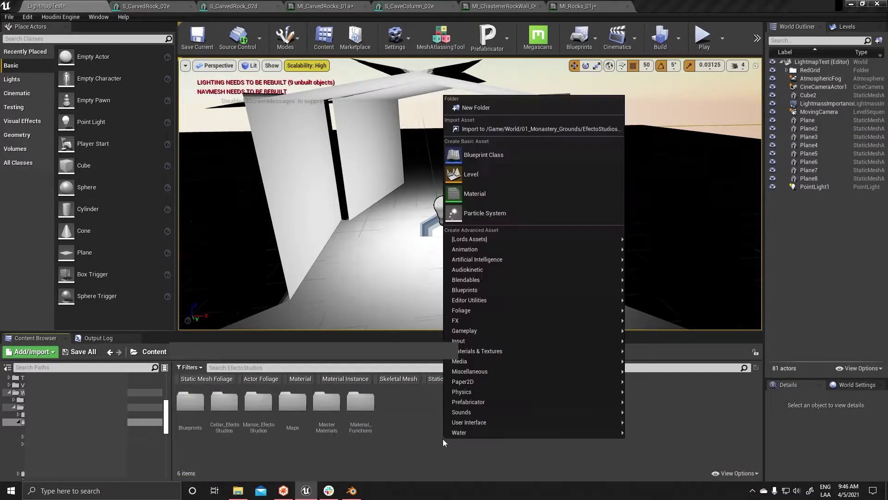
pyautogui.click(495, 111)
pyautogui.write('shes')
pyautogui.press('Return')
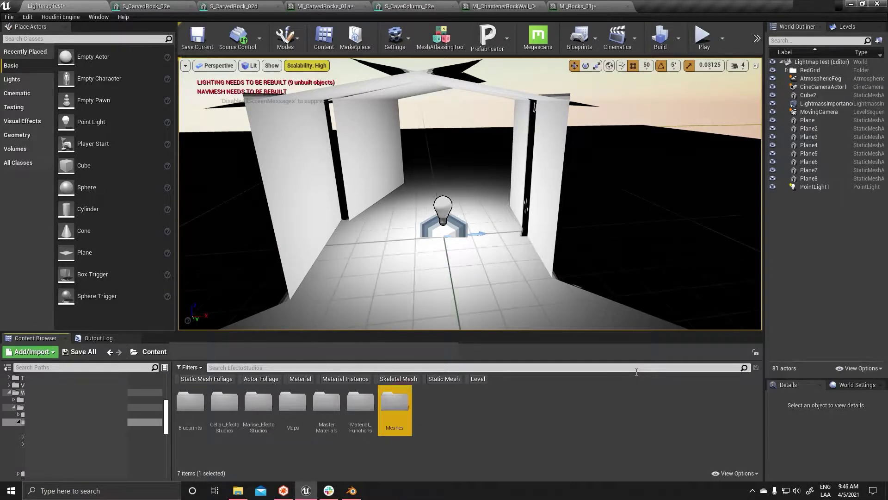
pyautogui.doubleClick(406, 415)
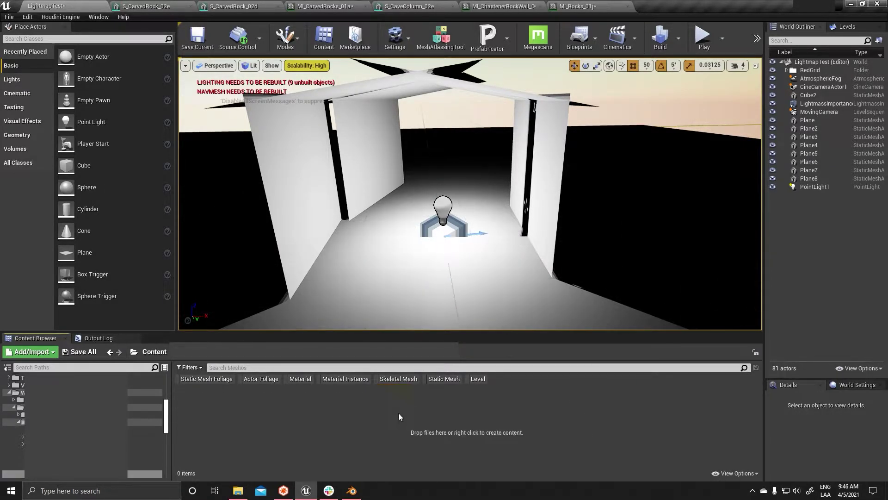
# Import S_Cave_Section_01.fbx from the Desktop into the Meshes folder
pyautogui.rightClick(398, 412)
pyautogui.click(388, 112)
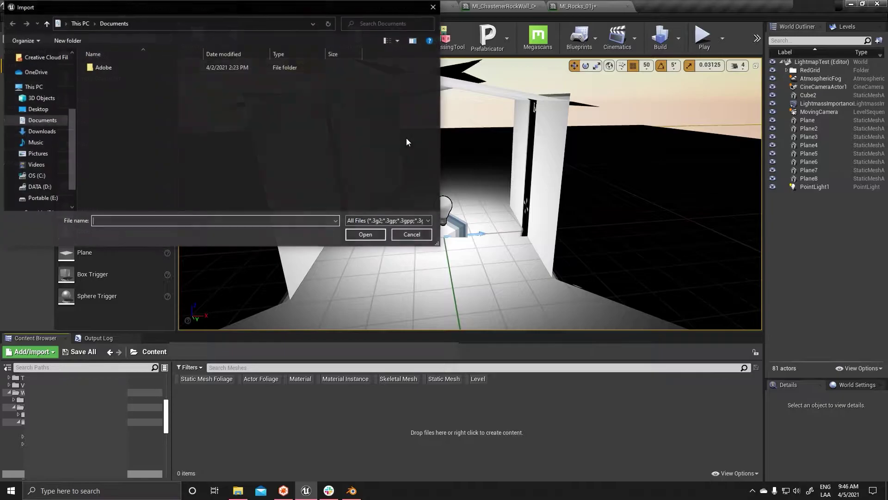
pyautogui.click(49, 111)
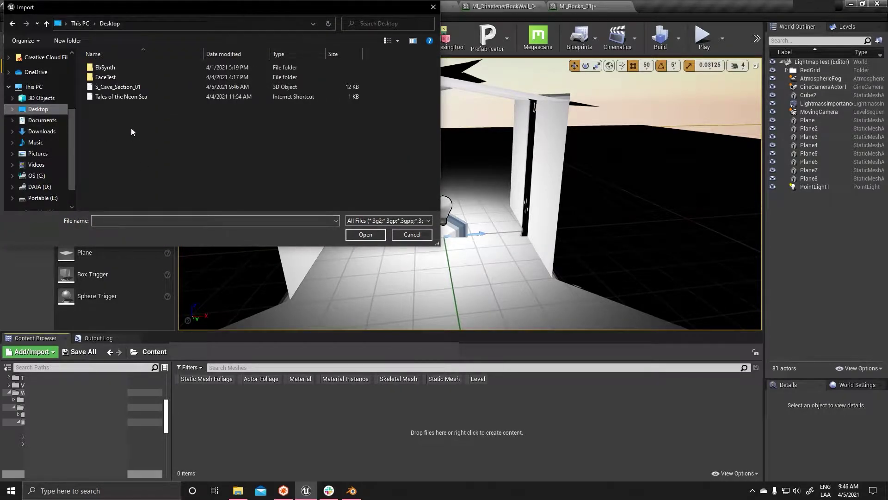
pyautogui.doubleClick(114, 85)
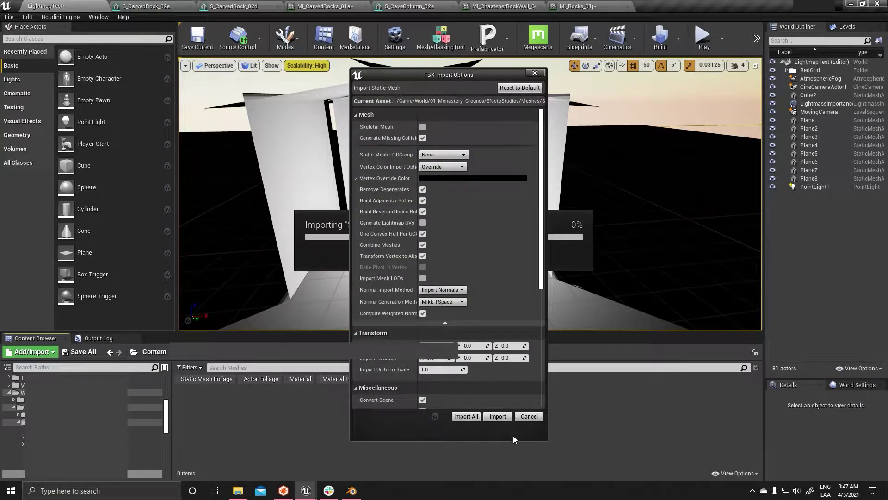
pyautogui.click(509, 435)
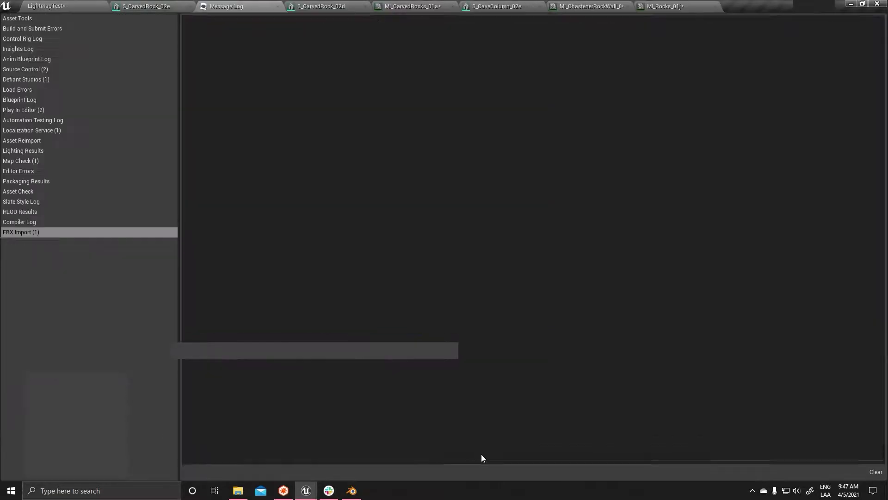
# Place S_Cave_Section_01 in the LightmapTest level near the light
pyautogui.click(65, 9)
pyautogui.moveTo(191, 405); pyautogui.dragTo(378, 275)
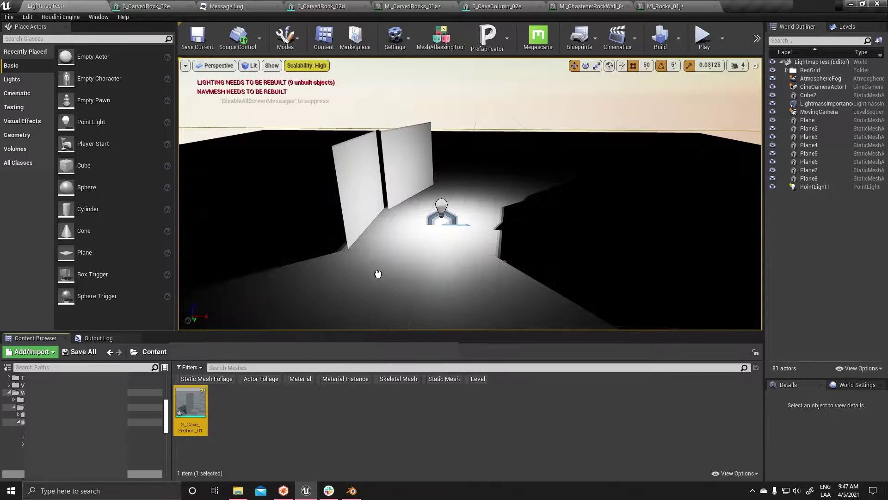
pyautogui.moveTo(378, 274)
pyautogui.mouseDown(button='right')
pyautogui.moveTo(416, 240)
pyautogui.moveTo(420, 216)
pyautogui.mouseUp(button='right')
# Select and delete the three placeholder plane walls
pyautogui.click(419, 216)
pyautogui.keyDown('ctrl'); pyautogui.click(452, 190); pyautogui.keyUp('ctrl')
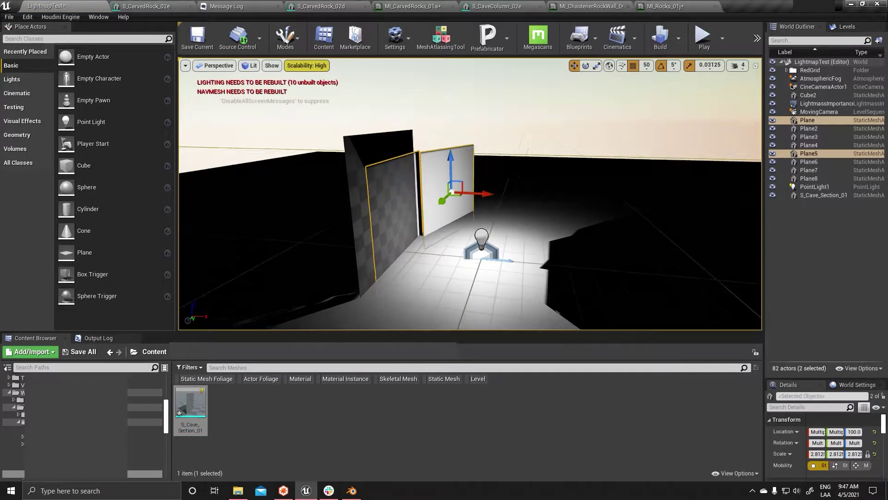
pyautogui.moveTo(452, 190); pyautogui.dragTo(511, 191, button='right')
pyautogui.keyDown('ctrl'); pyautogui.click(510, 191); pyautogui.keyUp('ctrl')
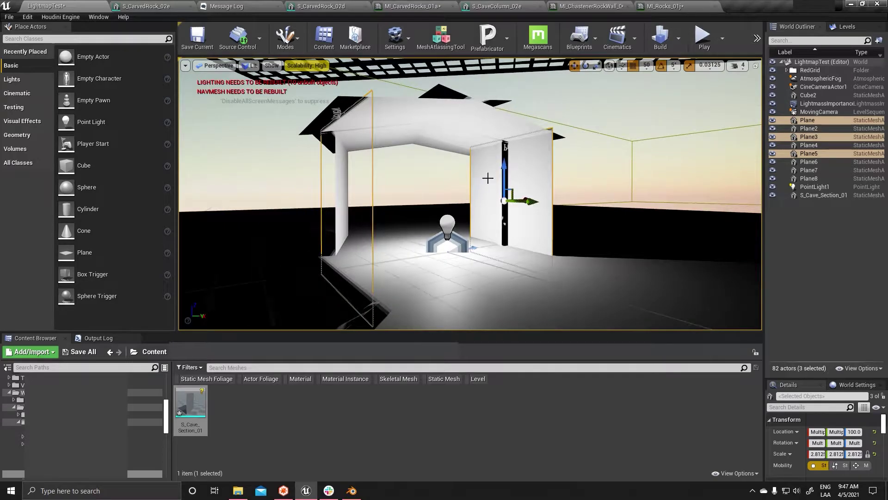
pyautogui.press('Delete')
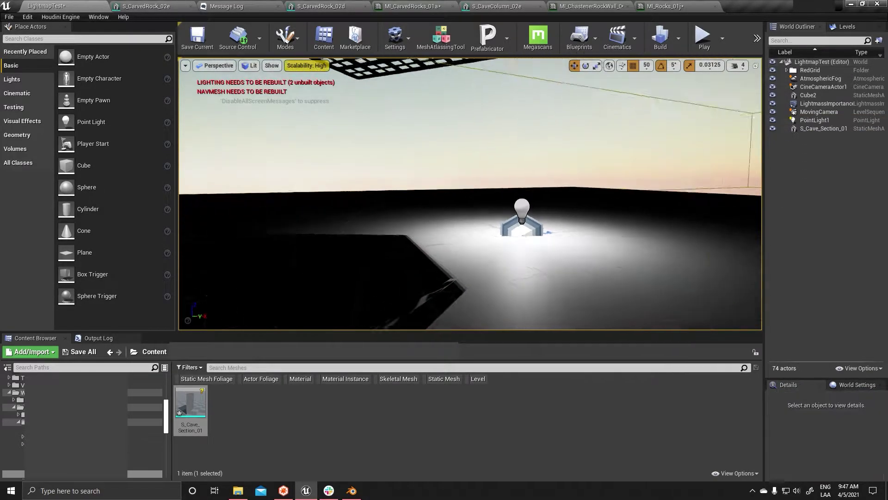
pyautogui.moveTo(495, 172); pyautogui.dragTo(509, 185, button='right')
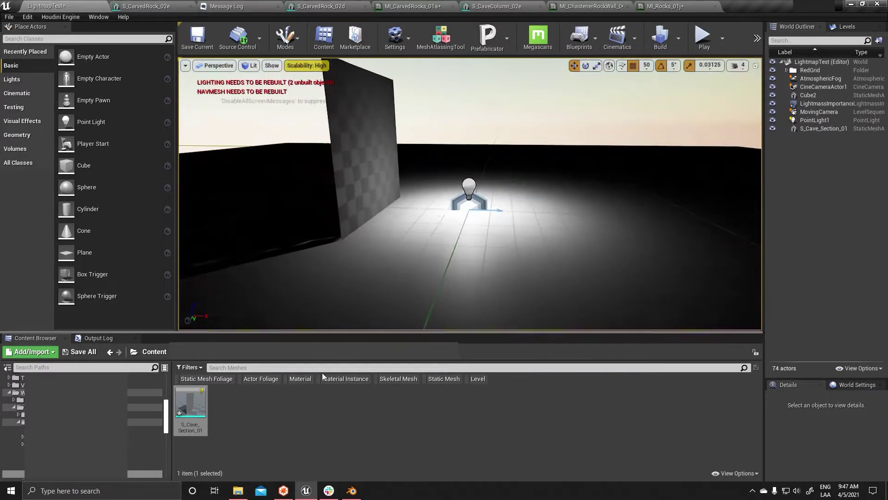
pyautogui.click(658, 6)
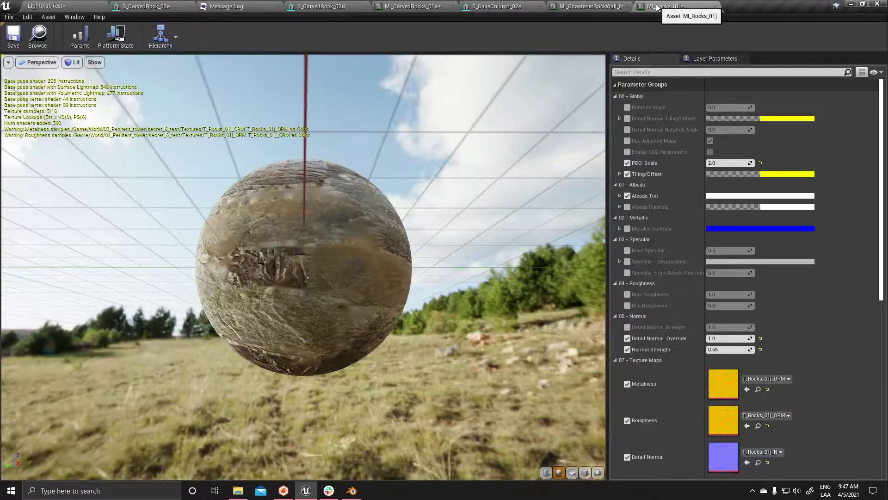
# Look through the open asset tabs: rock wall material, cave meshes, MI_CarvedRocks_01a and import messages
pyautogui.click(578, 6)
pyautogui.click(495, 7)
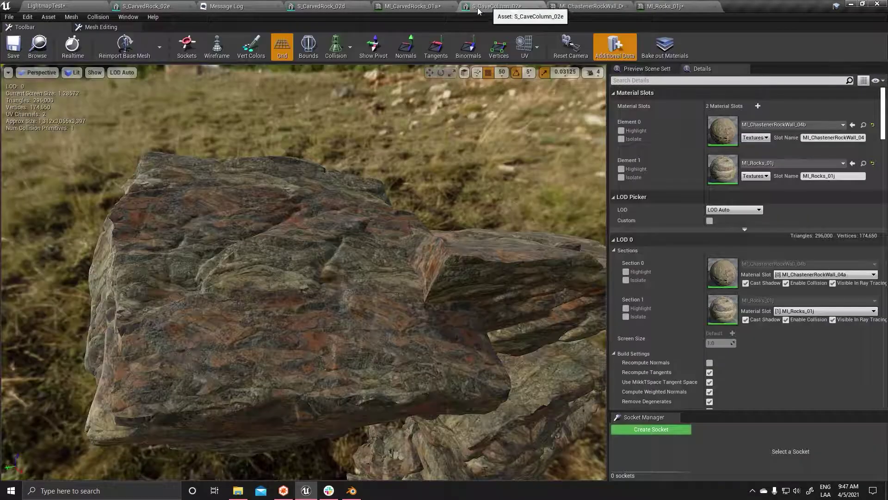
pyautogui.click(417, 6)
pyautogui.click(327, 7)
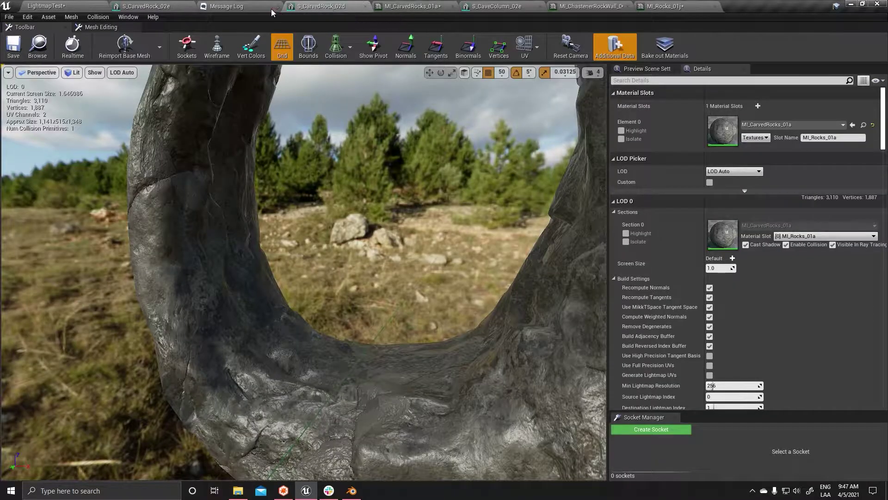
pyautogui.click(250, 7)
pyautogui.click(152, 5)
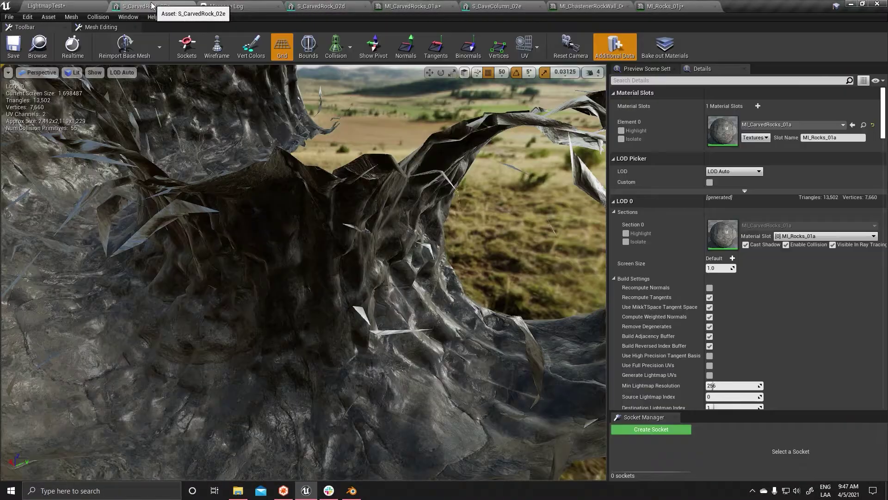
pyautogui.click(323, 7)
pyautogui.click(411, 7)
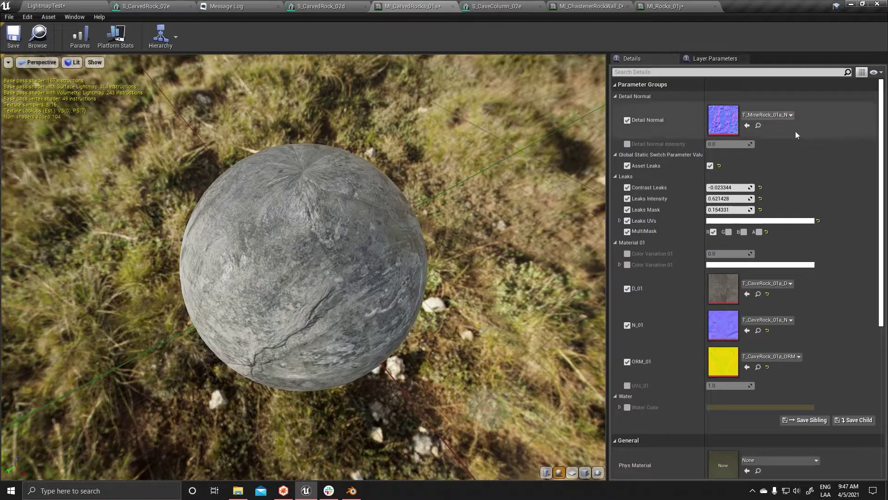
# Back in LightmapTest, select S_Cave_Section_01 and frame the view on the rock-textured wall
pyautogui.click(62, 8)
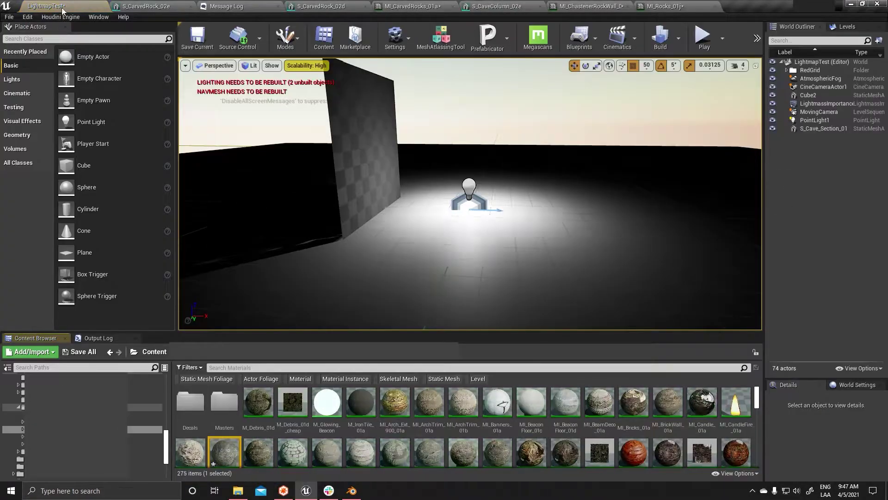
pyautogui.click(526, 305)
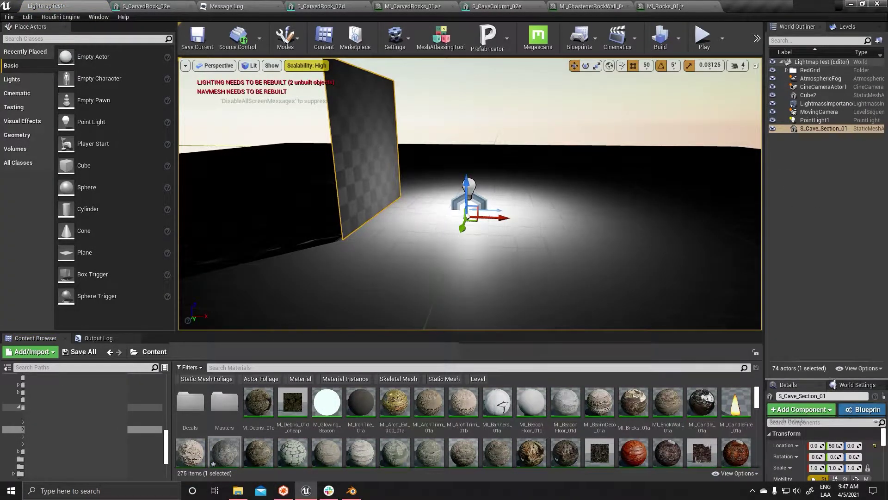
pyautogui.press('f')
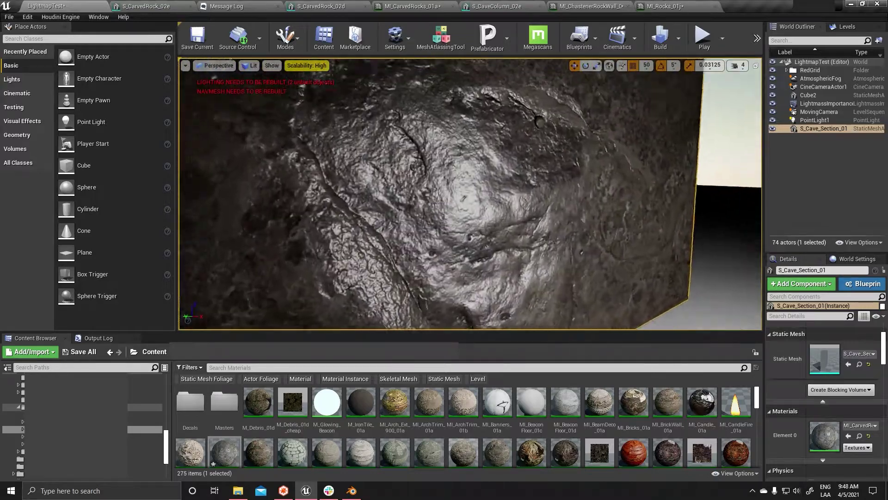
pyautogui.scroll(-5, 541, 264)
pyautogui.press('Escape')
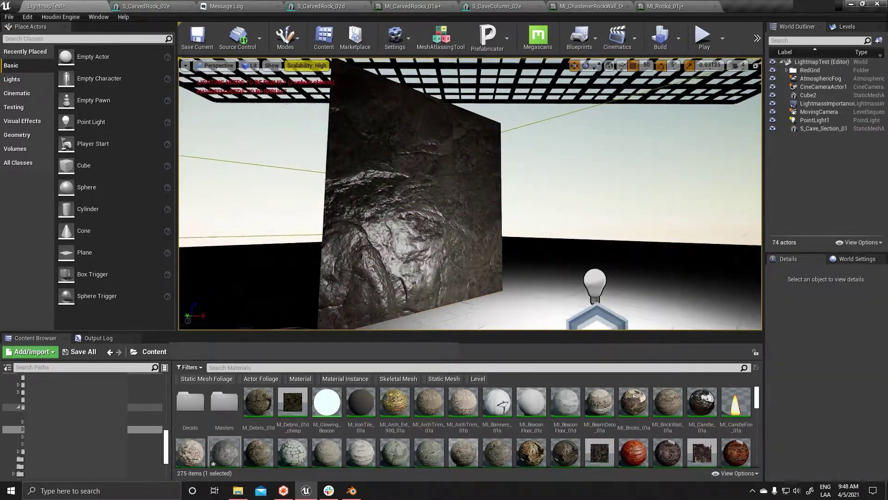
pyautogui.moveTo(469, 194); pyautogui.dragTo(463, 194, button='right')
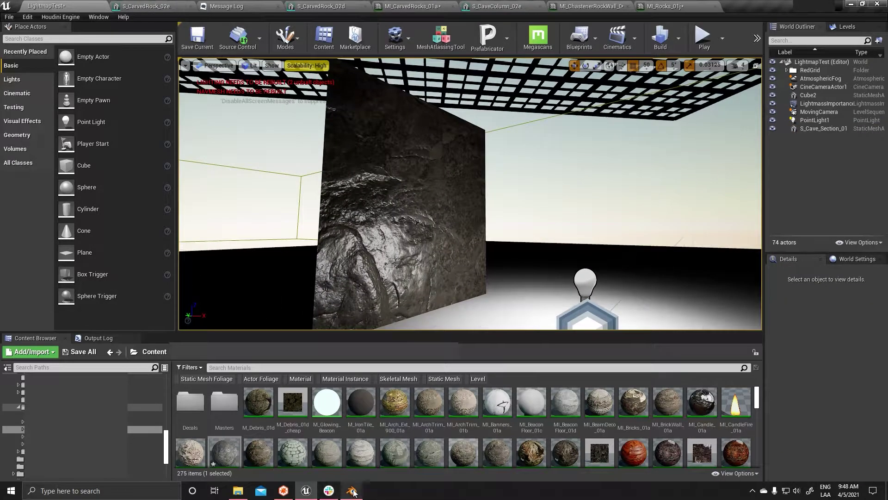
# Check the wall plane in Blender by hiding, unhiding and orbiting around it
pyautogui.click(352, 494)
pyautogui.press('h')
pyautogui.hotkey('alt', 'h')
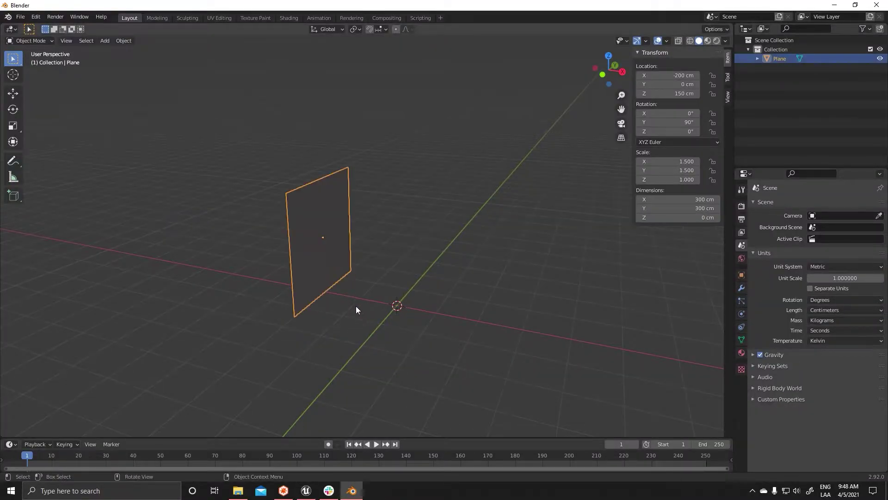
pyautogui.moveTo(337, 303); pyautogui.dragTo(340, 315, button='middle')
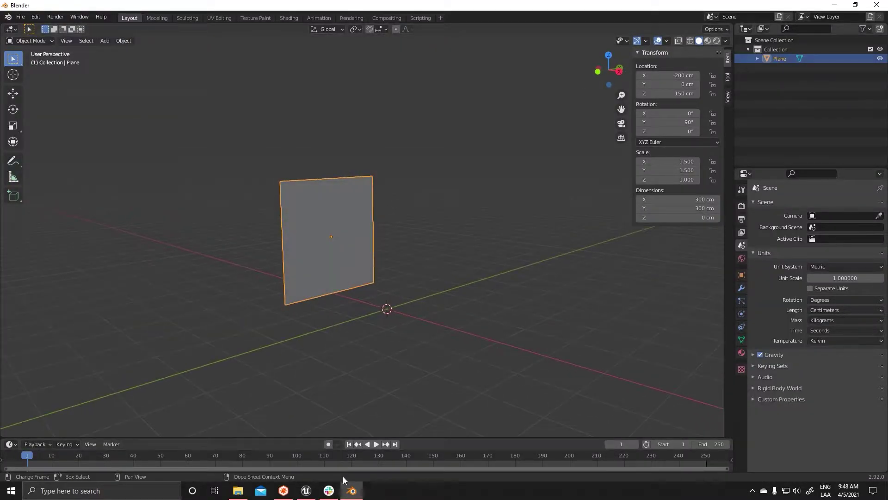
# In Unreal, make a rotated copy of the cave wall turned to face across the corridor
pyautogui.click(305, 491)
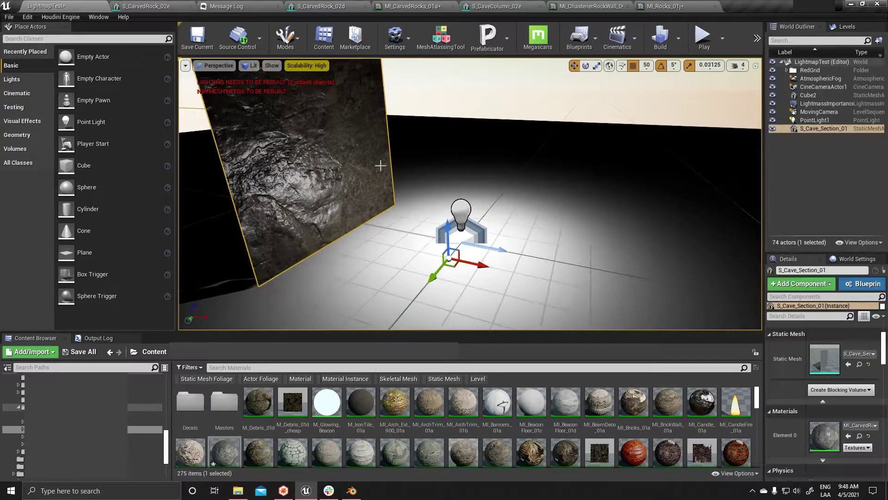
pyautogui.press('e')
pyautogui.moveTo(470, 226); pyautogui.dragTo(514, 213)
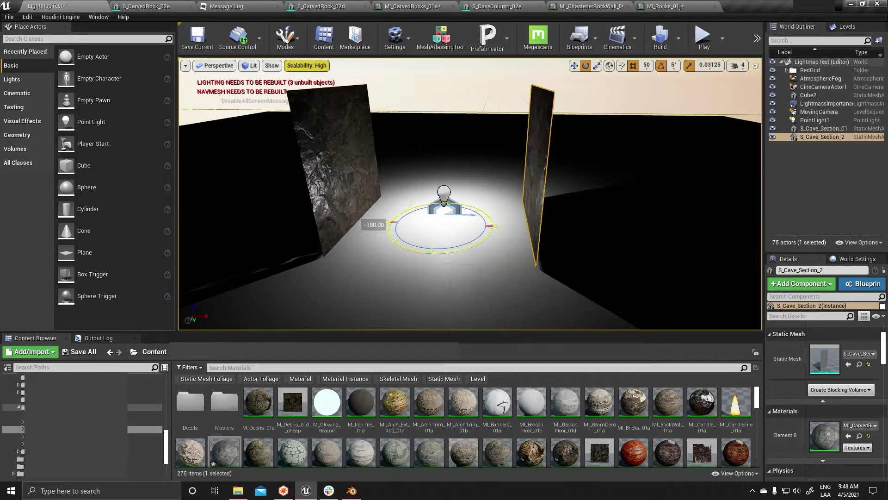
pyautogui.moveTo(601, 287); pyautogui.dragTo(620, 268)
pyautogui.moveTo(407, 222); pyautogui.dragTo(407, 223, button='right')
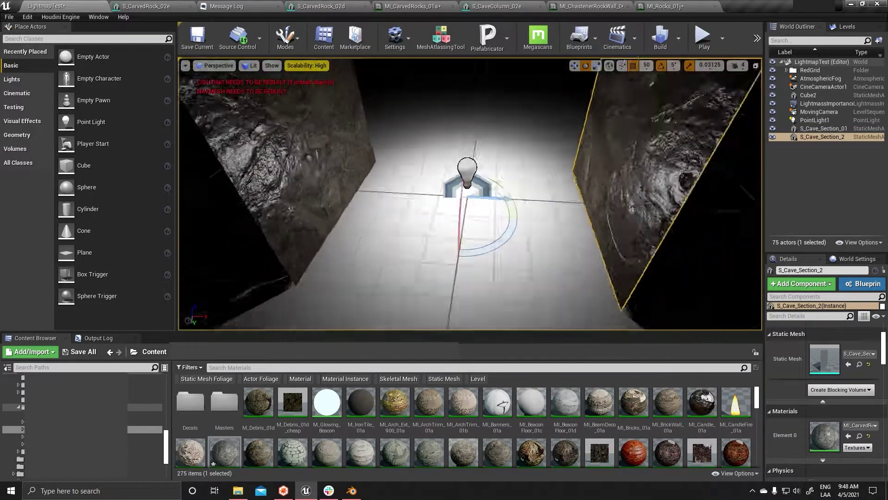
# Duplicate both walls as a rotated pair and slide the copies along the corridor
pyautogui.keyDown('ctrl'); pyautogui.click(314, 185); pyautogui.keyUp('ctrl')
pyautogui.keyDown('alt'); pyautogui.moveTo(459, 252); pyautogui.dragTo(504, 233); pyautogui.keyUp('alt')
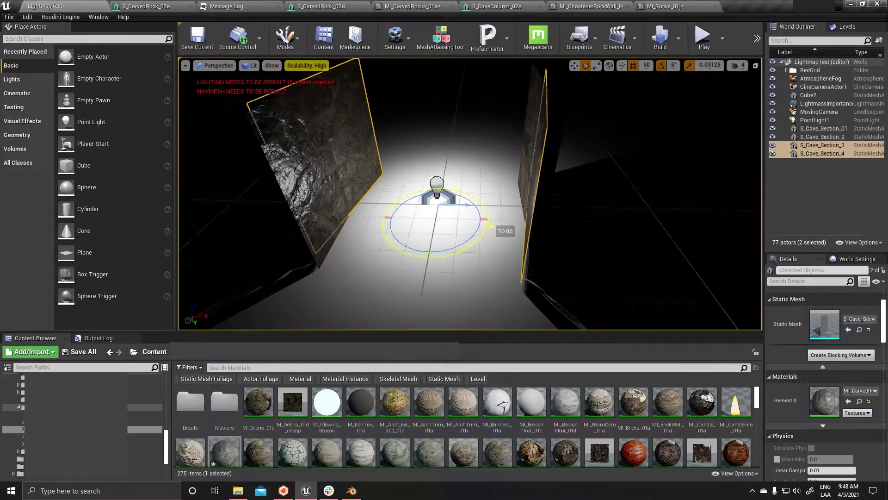
pyautogui.moveTo(504, 232); pyautogui.dragTo(504, 232, button='right')
pyautogui.press('w')
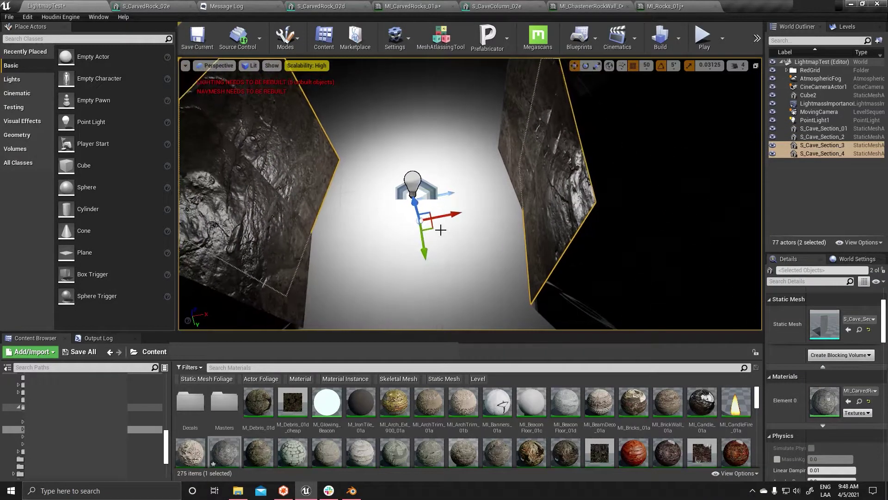
pyautogui.moveTo(419, 222); pyautogui.dragTo(436, 136)
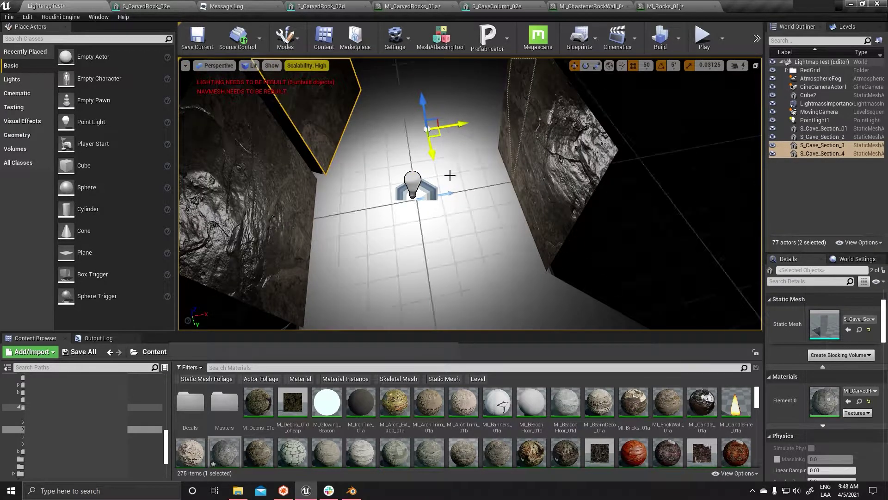
pyautogui.moveTo(452, 174); pyautogui.dragTo(452, 175, button='right')
pyautogui.moveTo(547, 99); pyautogui.dragTo(547, 99, button='right')
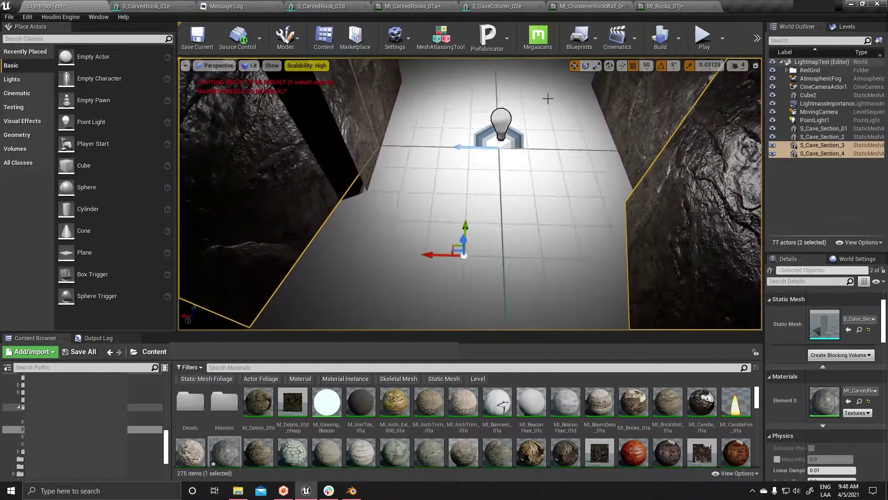
# With 10-unit grid snapping, slide the two wall sections across the floor and frame them
pyautogui.press('[')
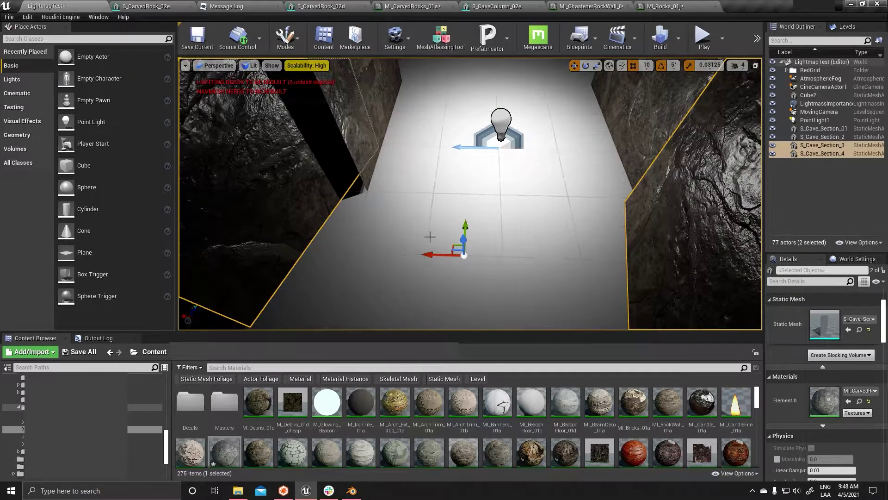
pyautogui.moveTo(460, 248)
pyautogui.mouseDown()
pyautogui.moveTo(456, 281)
pyautogui.moveTo(455, 265)
pyautogui.mouseUp()
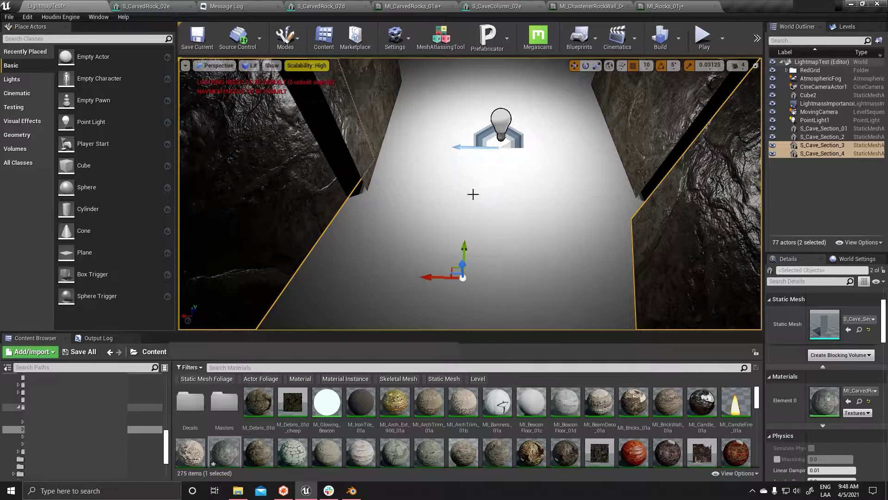
pyautogui.press('f')
pyautogui.moveTo(540, 198); pyautogui.dragTo(535, 200, button='right')
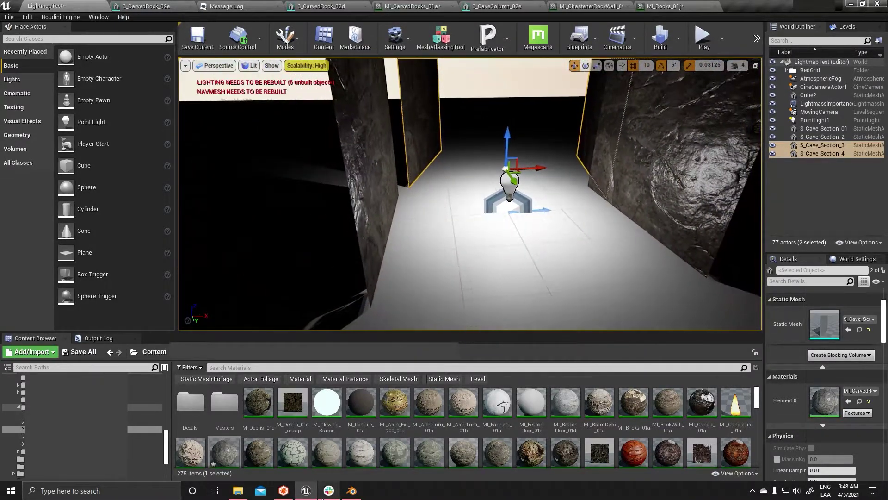
pyautogui.click(351, 491)
# In Edit Mode, extrude the plane's right and left edges along Y into side flaps
pyautogui.click(341, 238)
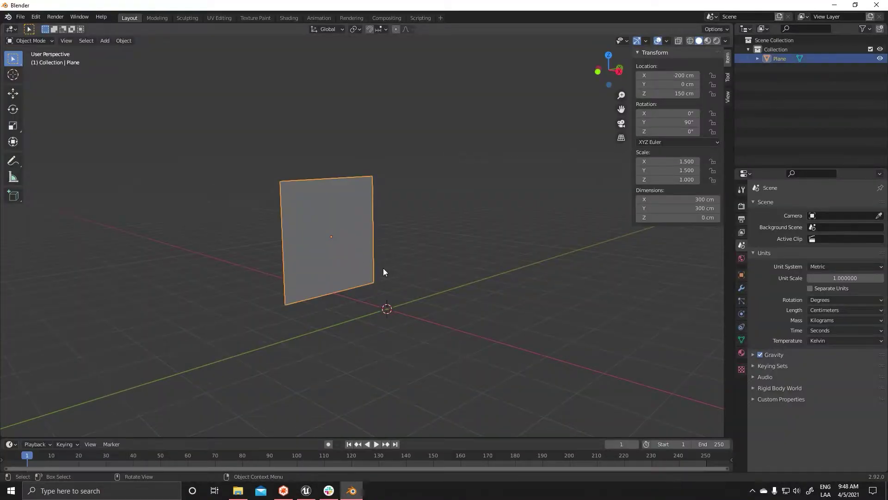
pyautogui.scroll(1, 463, 243)
pyautogui.press('Tab')
pyautogui.press('2')
pyautogui.click(495, 255)
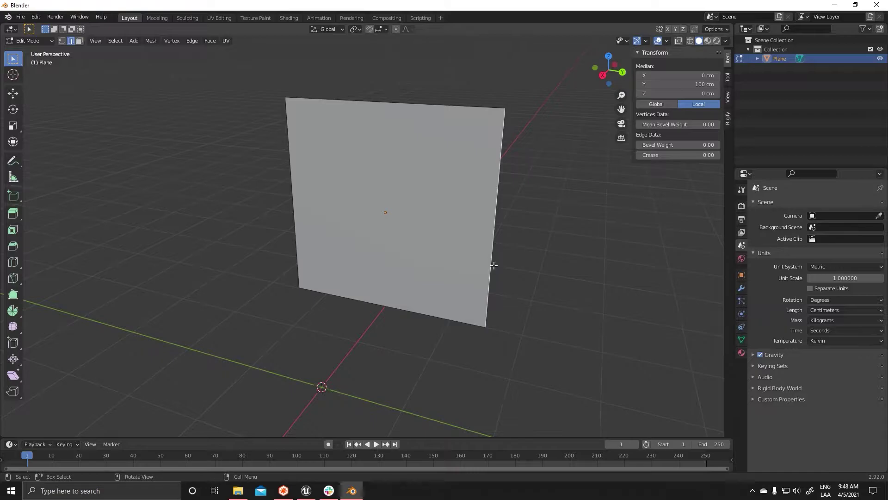
pyautogui.moveTo(492, 242); pyautogui.dragTo(482, 234, button='middle')
pyautogui.press('e')
pyautogui.press('y')
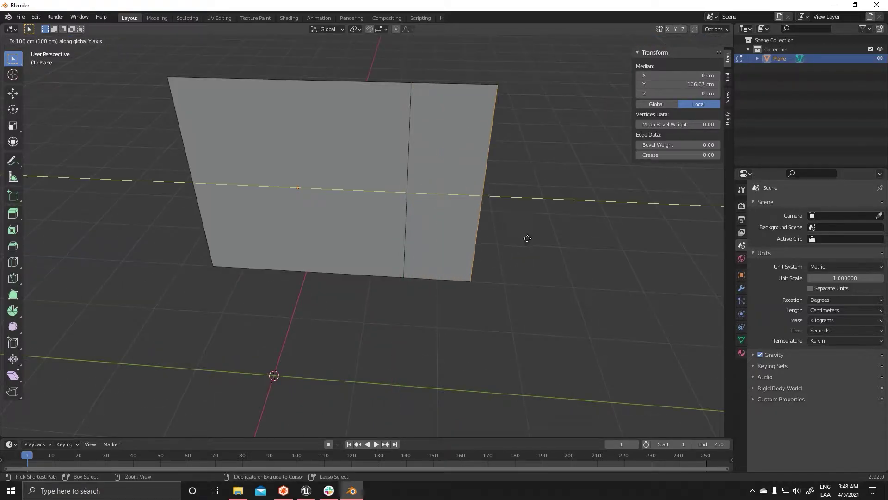
pyautogui.click(558, 245)
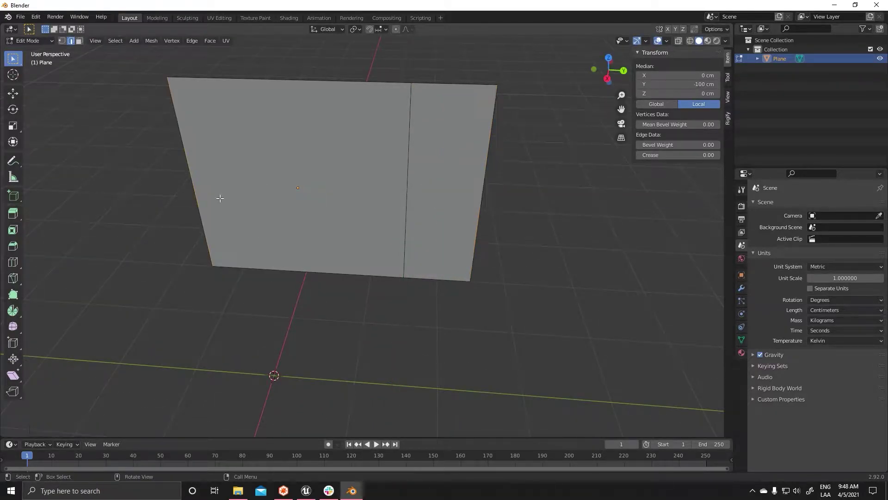
pyautogui.press('e')
pyautogui.press('y')
pyautogui.click(207, 220)
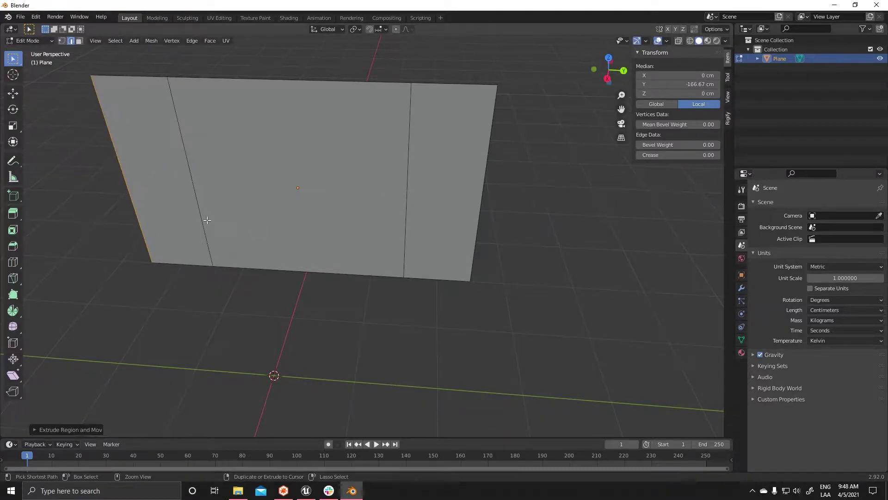
# Move the selected edge 50 cm along X and return to Object Mode
pyautogui.moveTo(482, 218)
pyautogui.mouseDown(button='middle')
pyautogui.moveTo(457, 234)
pyautogui.moveTo(561, 266)
pyautogui.mouseUp(button='middle')
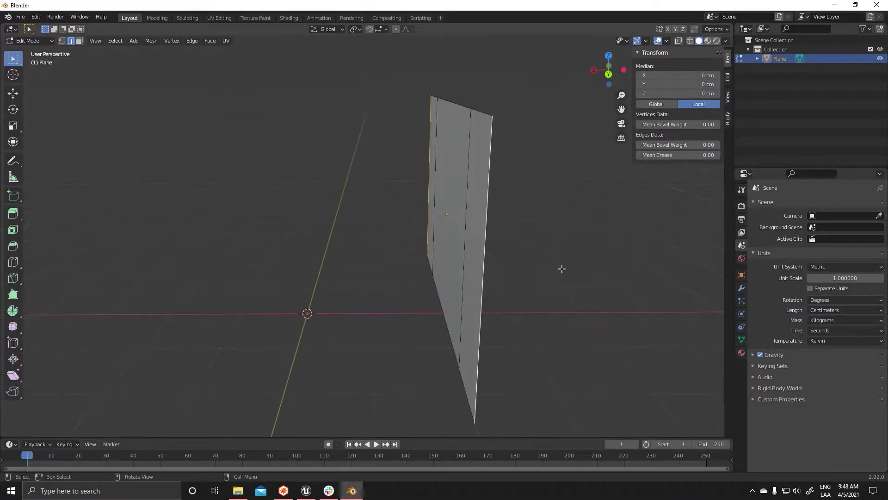
pyautogui.press('g')
pyautogui.write('x')
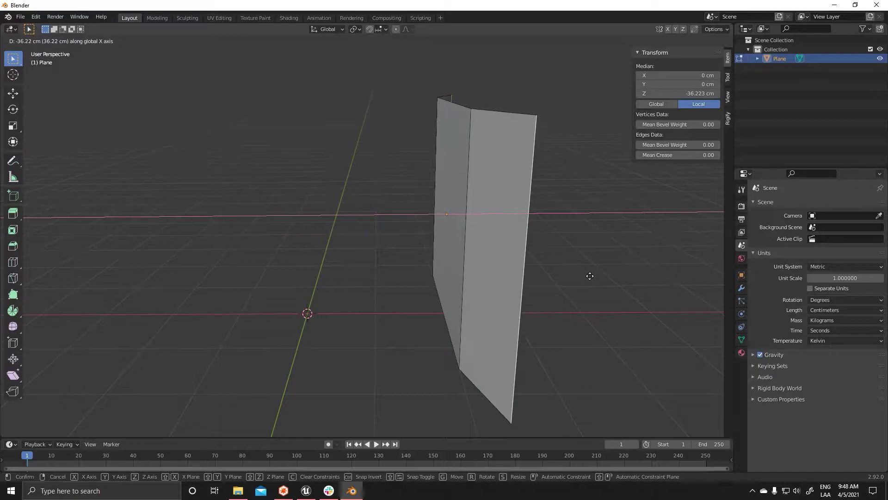
pyautogui.write('50')
pyautogui.press('Return')
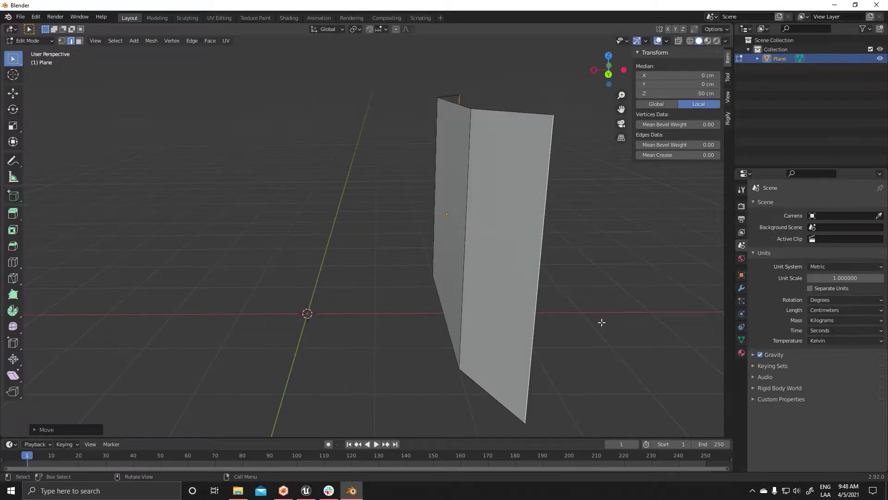
pyautogui.press('Tab')
# Export the bent wall as S_Cave_Section_01.fbx
pyautogui.moveTo(602, 323); pyautogui.dragTo(565, 299, button='middle')
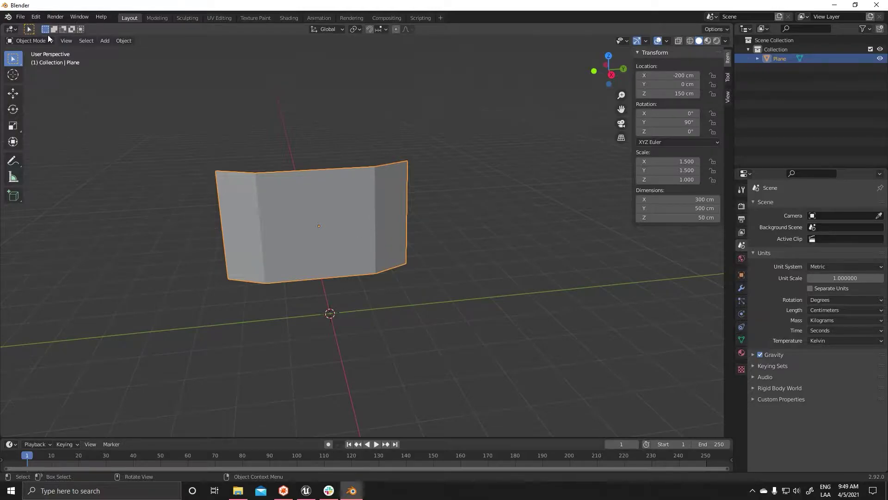
pyautogui.click(21, 17)
pyautogui.moveTo(56, 151)
pyautogui.click(139, 204)
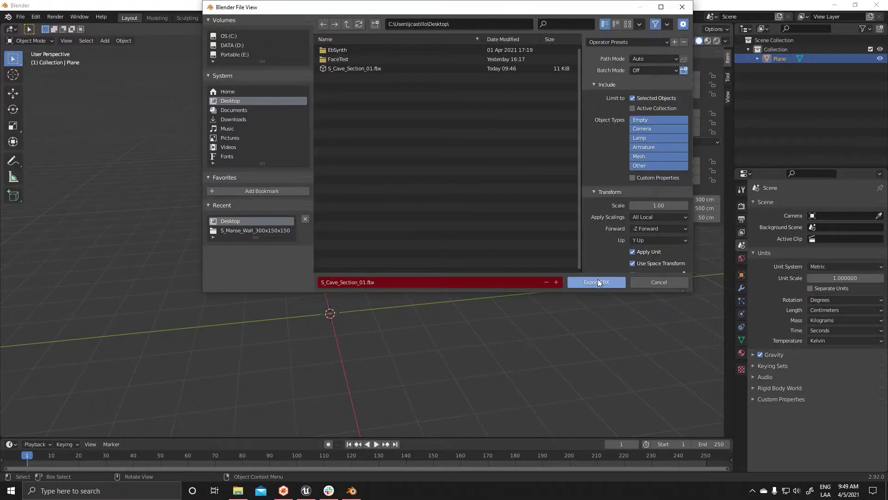
pyautogui.click(598, 282)
pyautogui.hotkey('alt', 'Tab')
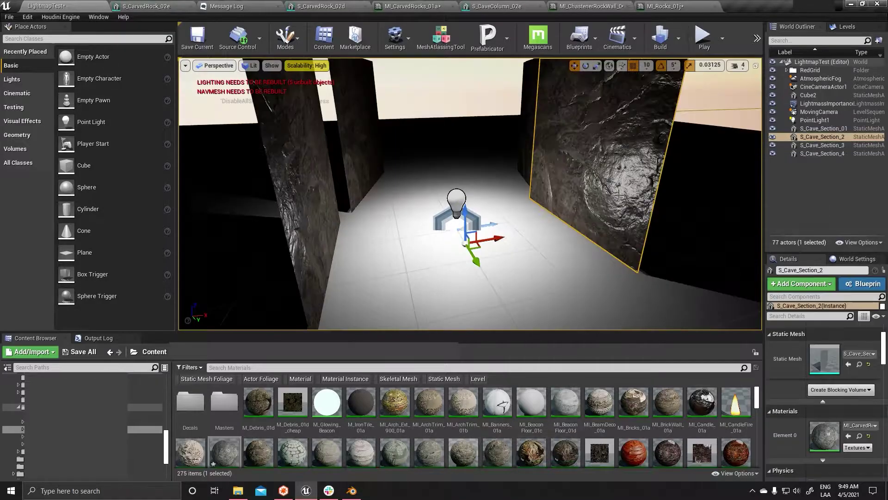
# Reimport S_Cave_Section_01 from the updated FBX and fly through the corridor to see the bent walls
pyautogui.rightClick(189, 407)
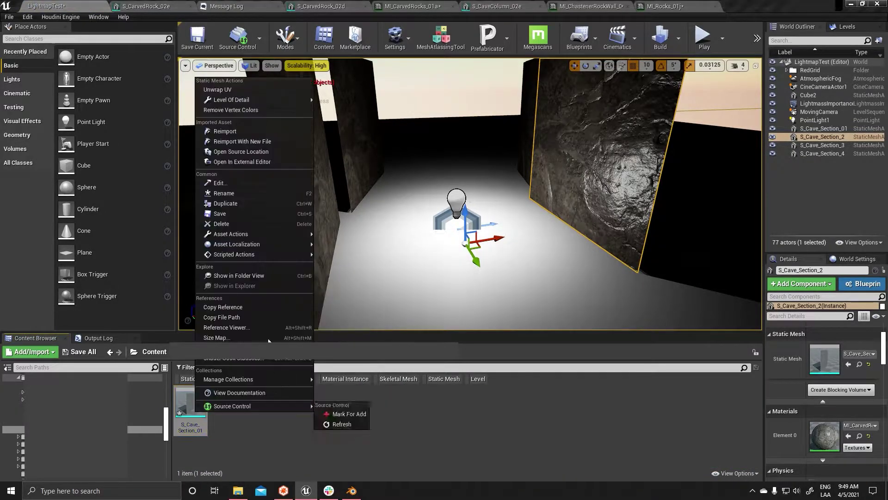
pyautogui.click(225, 131)
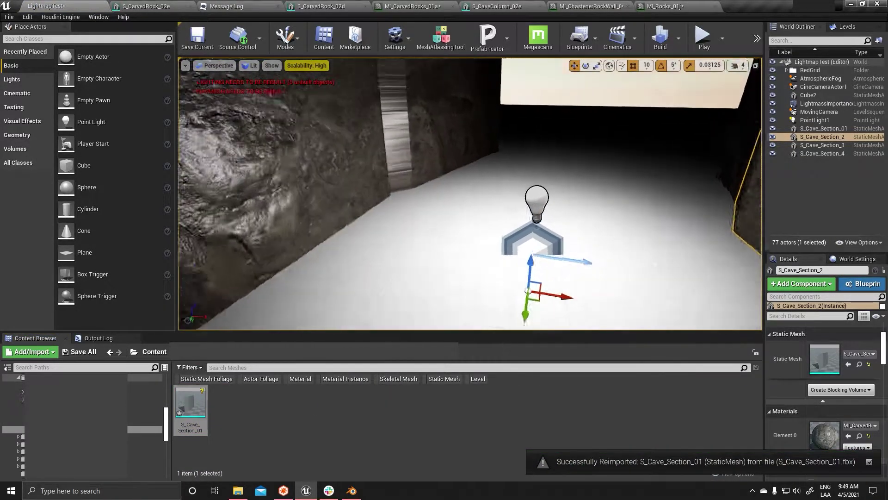
pyautogui.moveTo(627, 254)
pyautogui.mouseDown(button='right')
pyautogui.moveTo(499, 184)
pyautogui.moveTo(481, 212)
pyautogui.mouseUp(button='right')
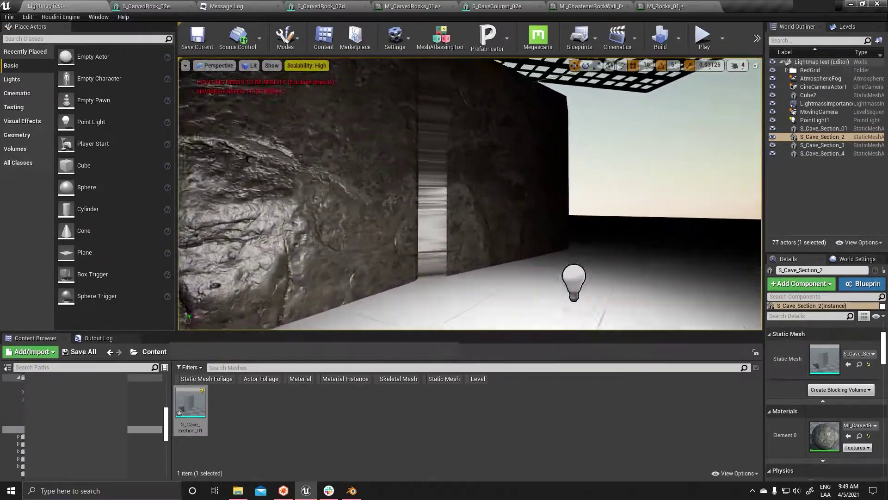
pyautogui.moveTo(468, 151); pyautogui.dragTo(468, 152, button='right')
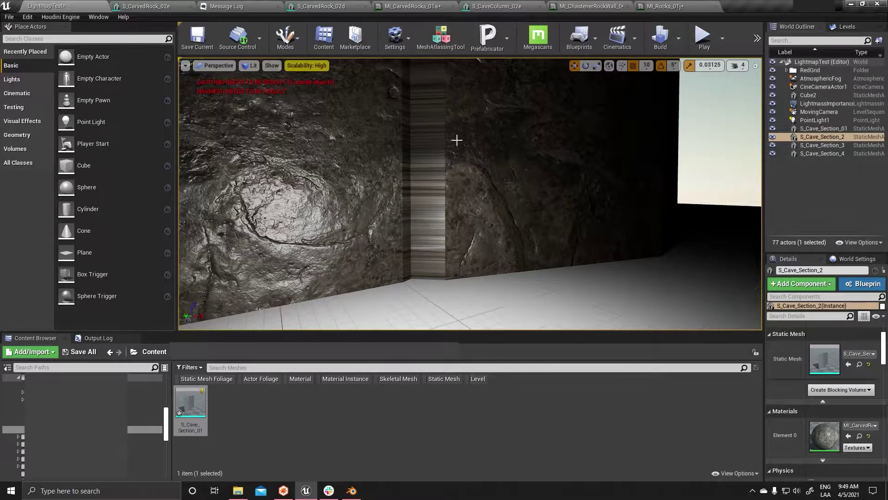
# Extrude the wall's top edge upward into a ceiling face and scale the new edge
pyautogui.click(351, 491)
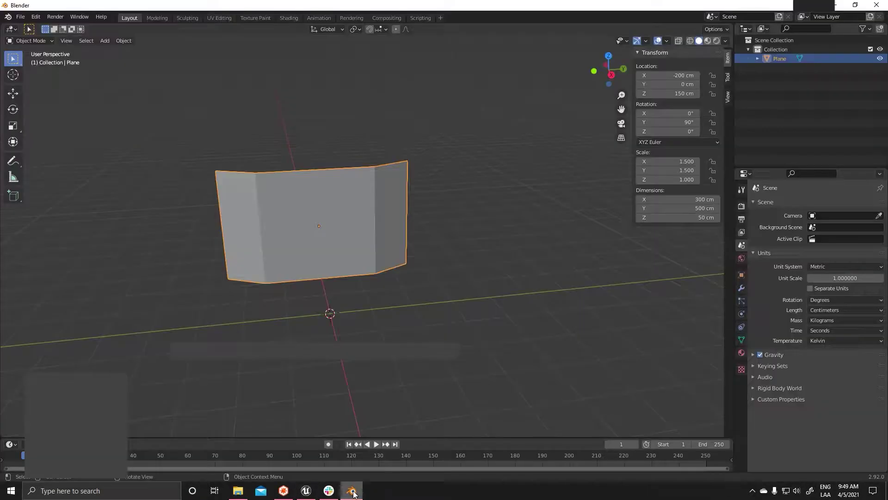
pyautogui.click(419, 335)
pyautogui.moveTo(418, 335); pyautogui.dragTo(322, 277, button='middle')
pyautogui.click(322, 277)
pyautogui.scroll(3, 322, 276)
pyautogui.press('Tab')
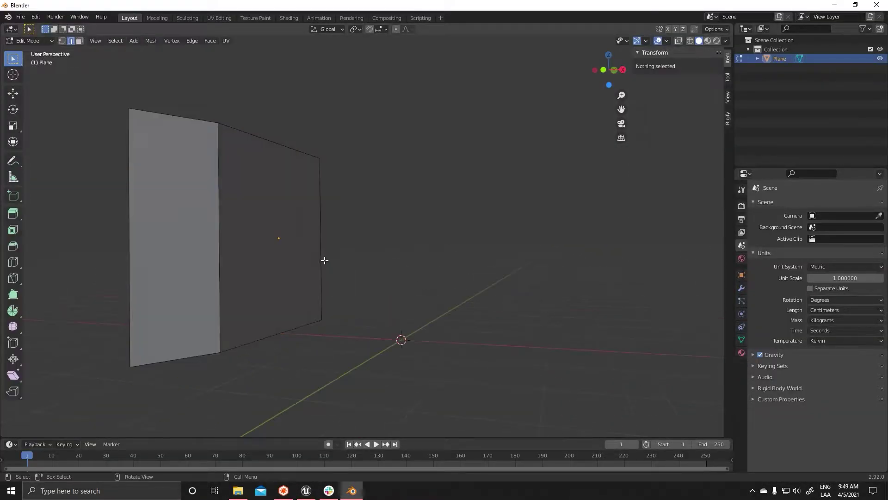
pyautogui.click(287, 145)
pyautogui.moveTo(333, 174)
pyautogui.mouseDown(button='middle')
pyautogui.moveTo(212, 124)
pyautogui.moveTo(454, 180)
pyautogui.mouseUp(button='middle')
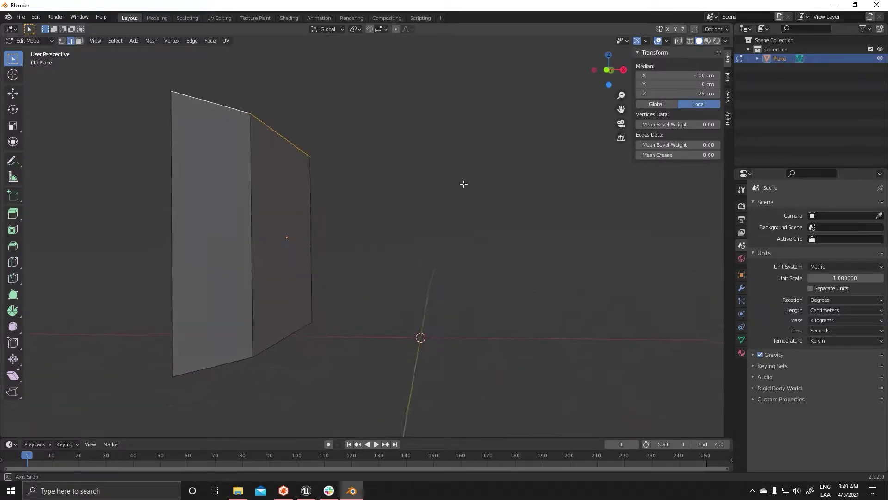
pyautogui.press('e')
pyautogui.click(565, 162)
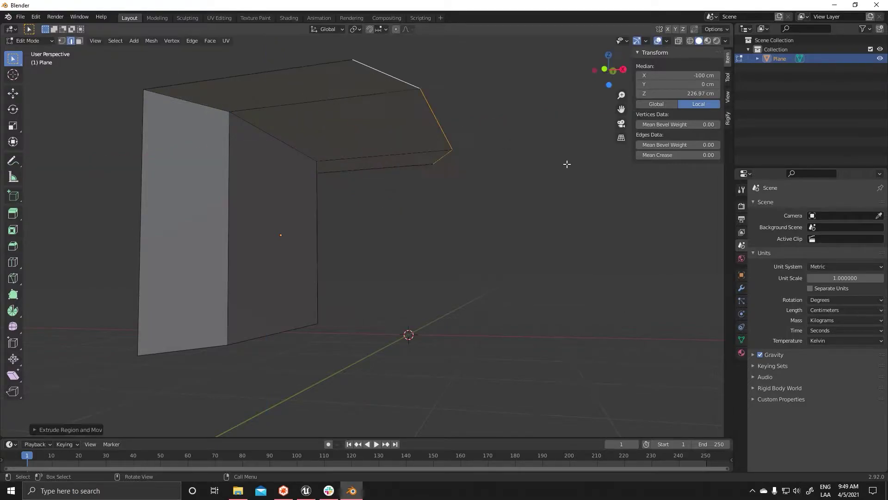
pyautogui.moveTo(487, 231)
pyautogui.mouseDown(button='middle')
pyautogui.moveTo(480, 244)
pyautogui.moveTo(493, 237)
pyautogui.moveTo(430, 259)
pyautogui.moveTo(449, 254)
pyautogui.mouseUp(button='middle')
pyautogui.press('s')
pyautogui.click(434, 251)
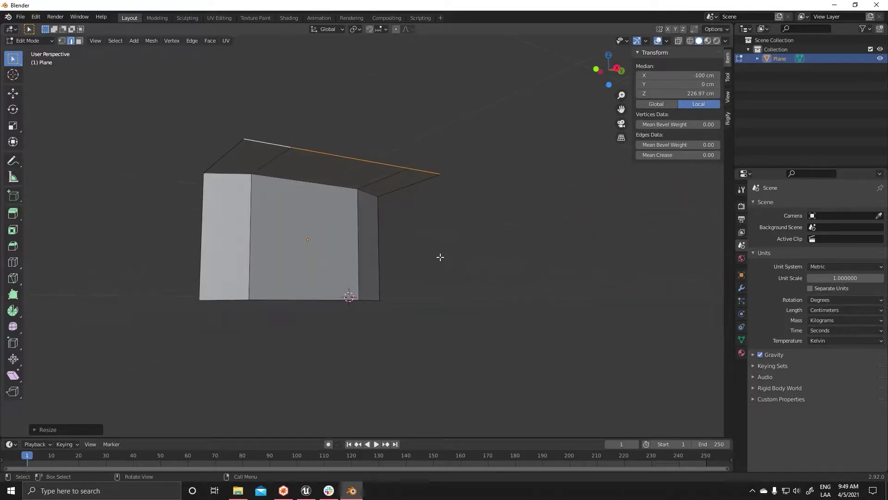
# Raise the top corner vertices along Z to shape the ceiling corner
pyautogui.press('1')
pyautogui.click(245, 143)
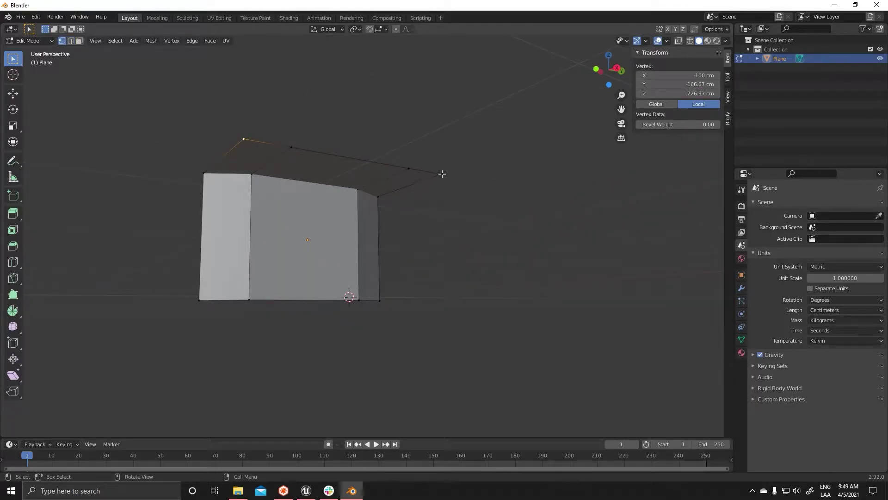
pyautogui.press('g')
pyautogui.press('z')
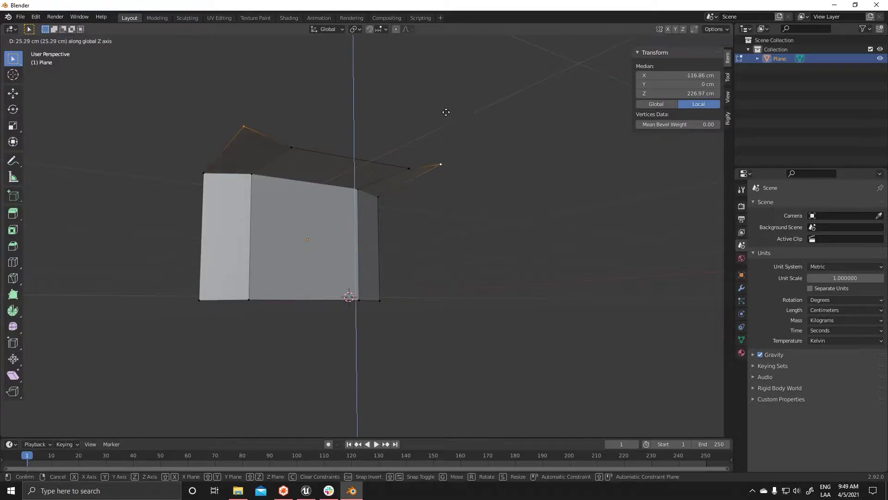
pyautogui.click(446, 107)
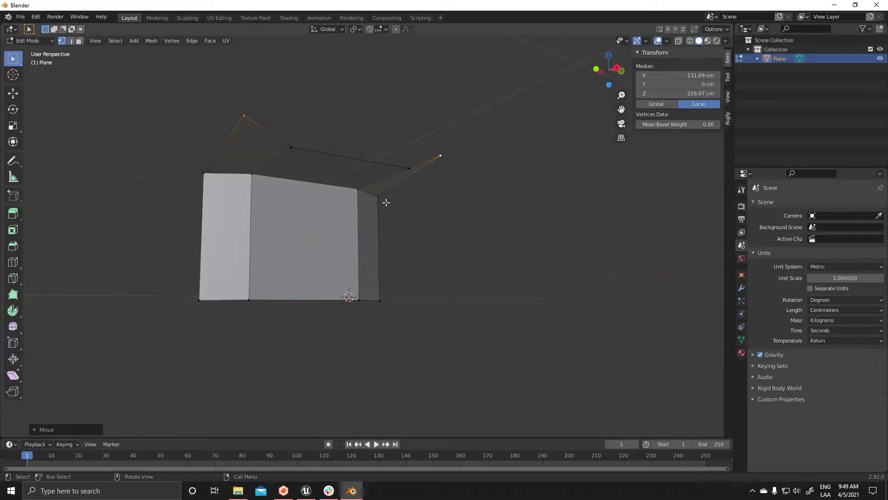
pyautogui.keyDown('shift'); pyautogui.click(202, 179); pyautogui.keyUp('shift')
pyautogui.press('g')
pyautogui.press('z')
pyautogui.click(429, 265)
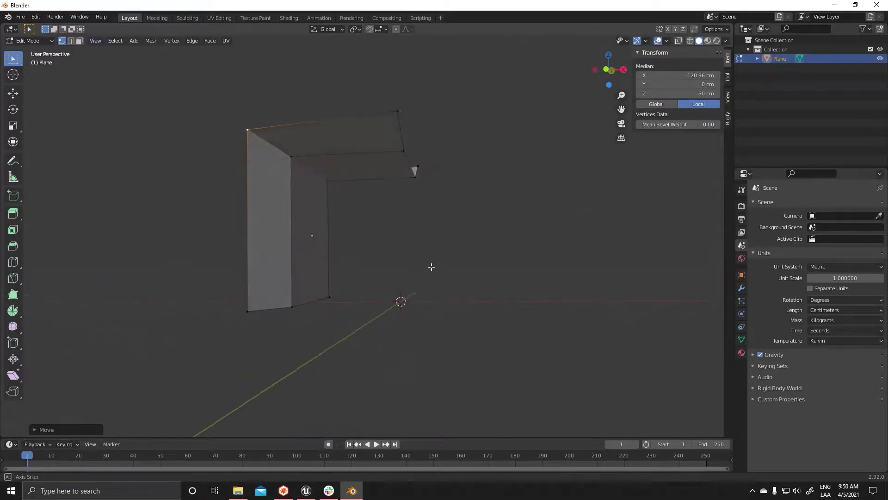
pyautogui.moveTo(430, 265)
pyautogui.mouseDown(button='middle')
pyautogui.moveTo(379, 266)
pyautogui.moveTo(454, 245)
pyautogui.mouseUp(button='middle')
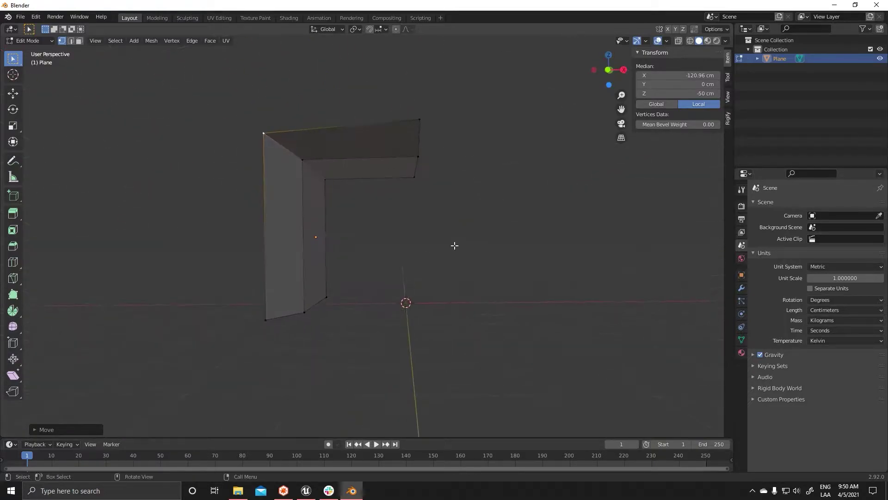
# Set the ceiling's outer top edge to Z 300 cm and reselect the whole wall object
pyautogui.press('2')
pyautogui.click(423, 137)
pyautogui.moveTo(423, 135)
pyautogui.mouseDown(button='middle')
pyautogui.moveTo(418, 231)
pyautogui.moveTo(436, 220)
pyautogui.moveTo(457, 166)
pyautogui.moveTo(509, 139)
pyautogui.mouseUp(button='middle')
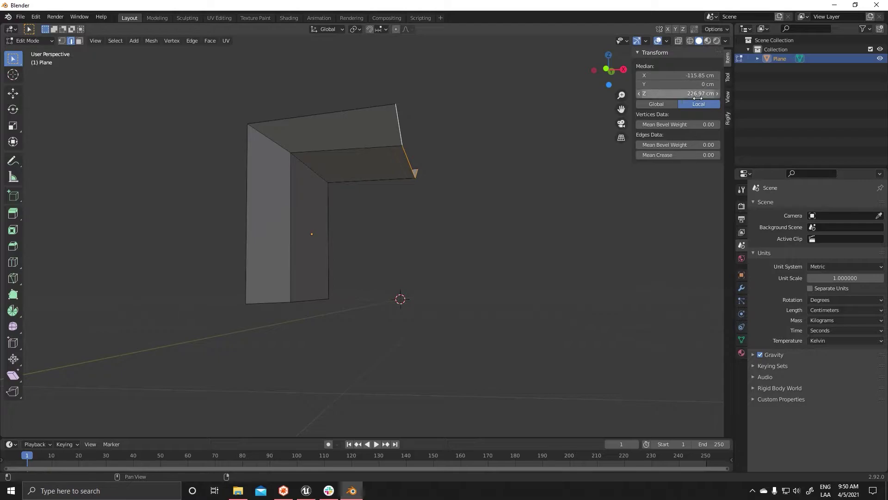
pyautogui.write('300')
pyautogui.press('Return')
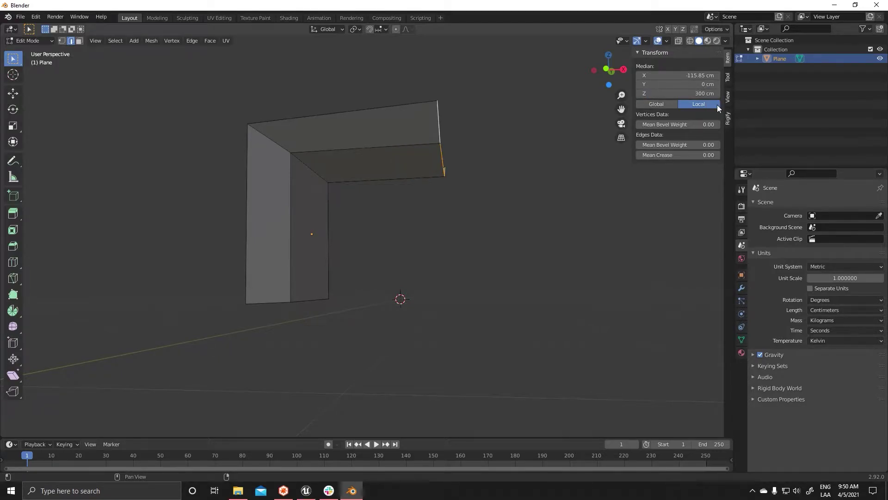
pyautogui.moveTo(717, 105)
pyautogui.mouseDown(button='middle')
pyautogui.moveTo(417, 353)
pyautogui.moveTo(456, 374)
pyautogui.mouseUp(button='middle')
pyautogui.press('Tab')
pyautogui.click(456, 373)
pyautogui.click(357, 160)
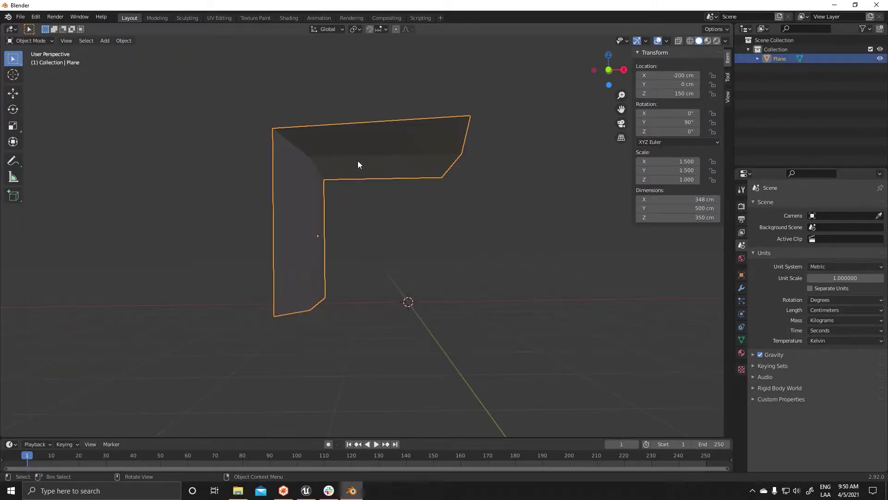
# Export the updated wall section to its FBX file
pyautogui.click(20, 16)
pyautogui.moveTo(40, 151)
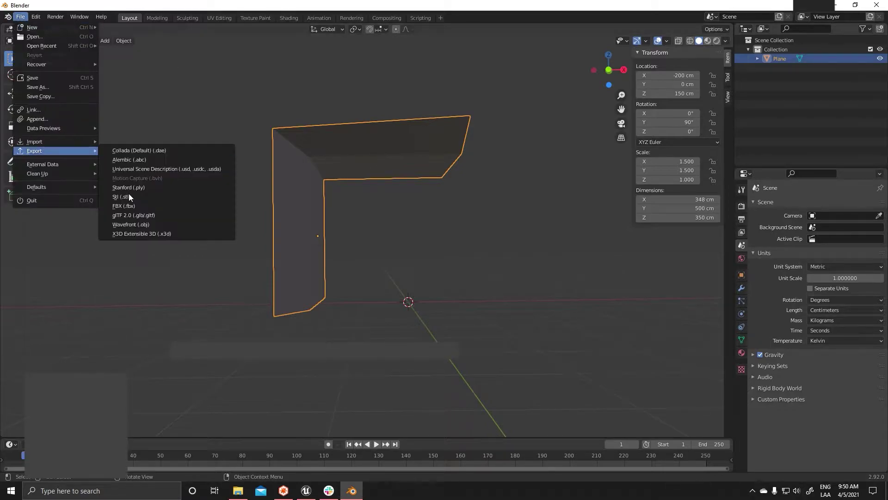
pyautogui.click(128, 193)
pyautogui.click(594, 279)
pyautogui.click(311, 495)
# Reimport S_Cave_Section_01 from the updated file and view the new rock ceiling
pyautogui.rightClick(207, 414)
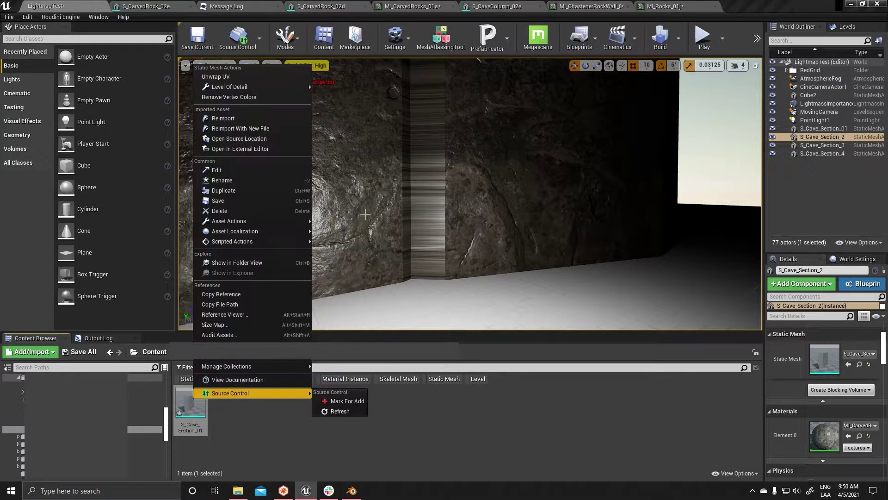
pyautogui.click(222, 394)
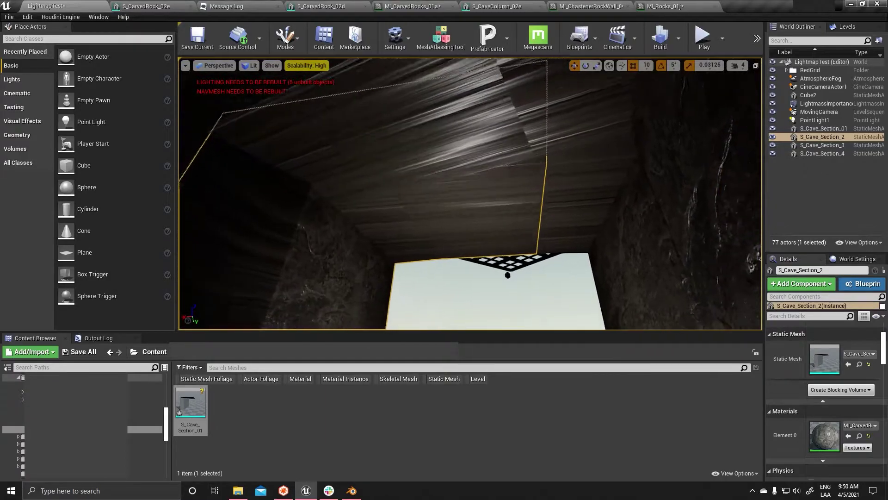
pyautogui.moveTo(470, 185); pyautogui.dragTo(470, 222, button='right')
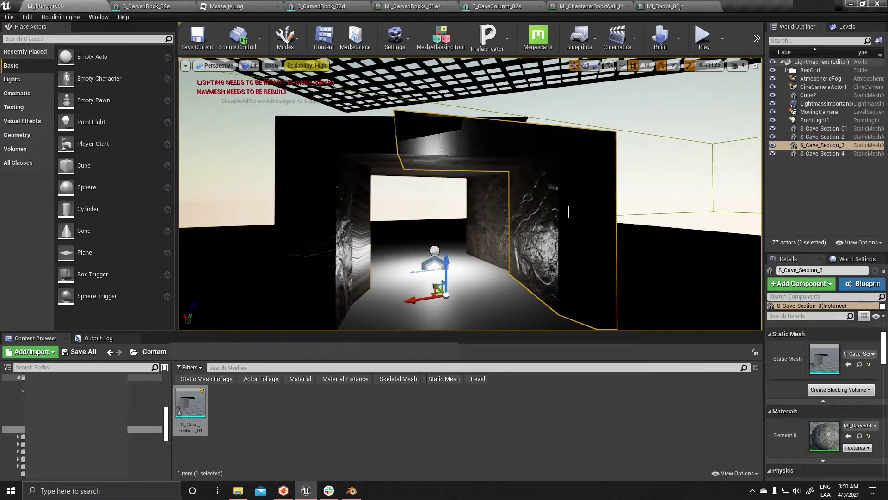
# Select the left cave wall, place a new point light in the corridor and focus on it
pyautogui.keyDown('ctrl'); pyautogui.click(361, 137); pyautogui.keyUp('ctrl')
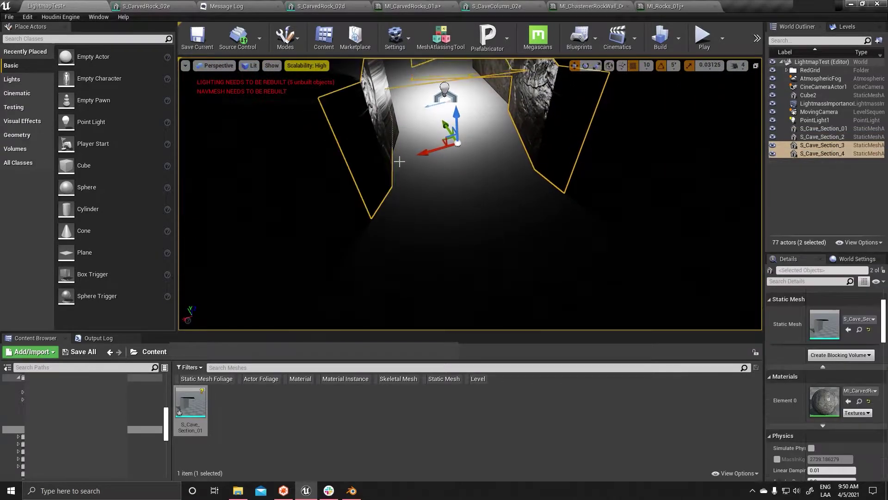
pyautogui.click(413, 263)
pyautogui.press('f')
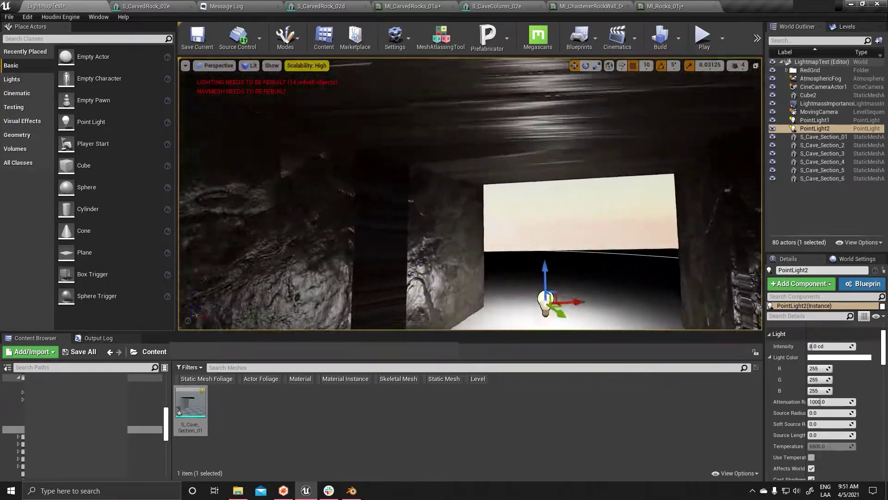
pyautogui.moveTo(603, 295); pyautogui.dragTo(603, 319, button='right')
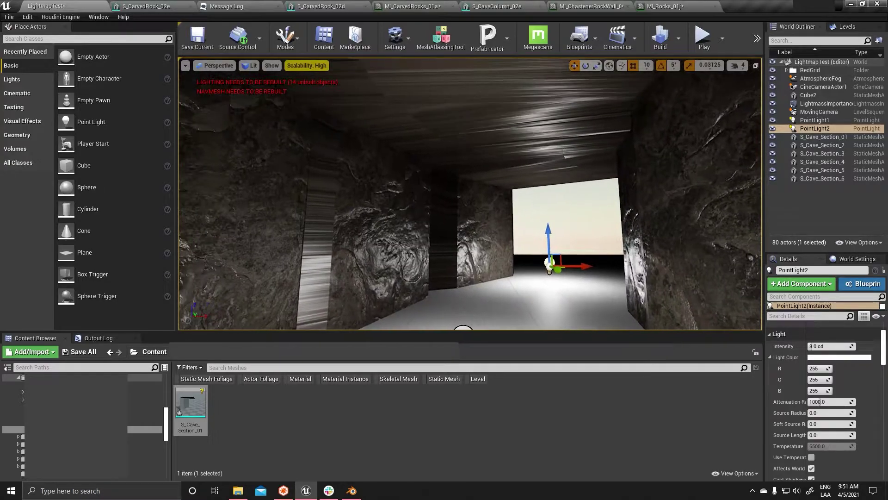
# Bevel the upper corner edge of the wall mesh in Edit Mode
pyautogui.click(350, 493)
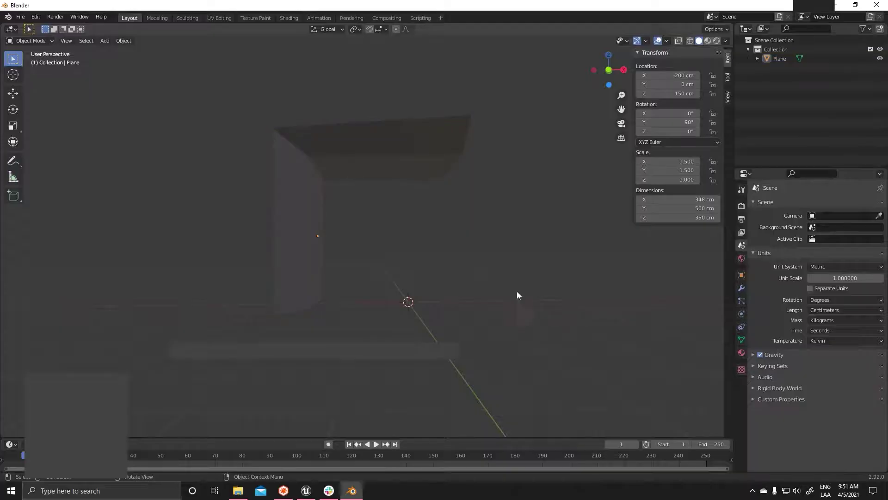
pyautogui.click(326, 160)
pyautogui.moveTo(339, 170)
pyautogui.mouseDown(button='middle')
pyautogui.moveTo(323, 170)
pyautogui.moveTo(347, 174)
pyautogui.mouseUp(button='middle')
pyautogui.press('Tab')
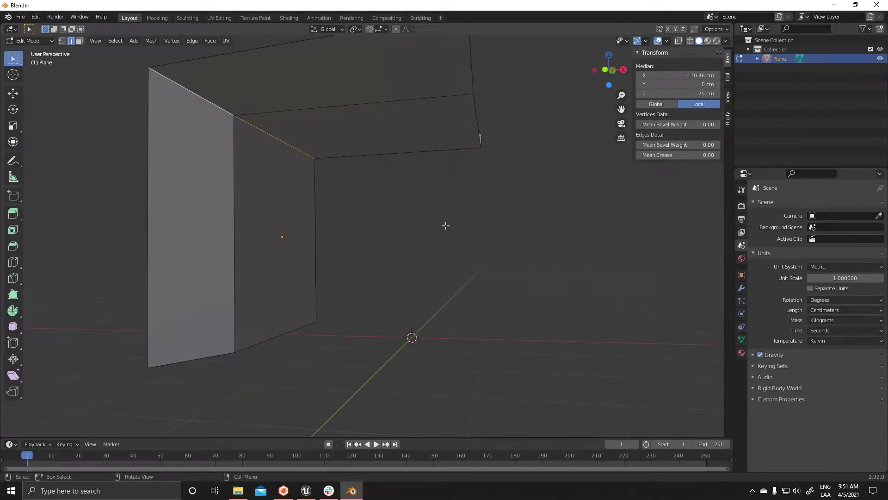
pyautogui.moveTo(446, 225); pyautogui.dragTo(436, 223, button='middle')
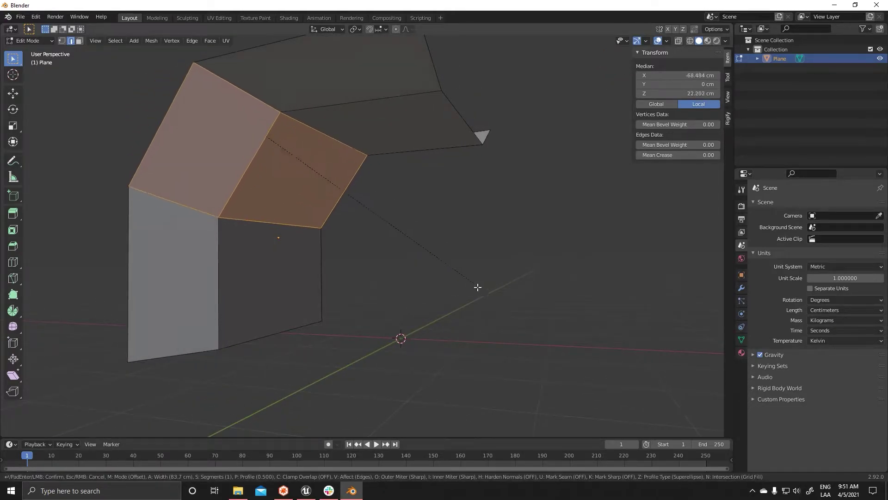
pyautogui.click(463, 225)
pyautogui.press('Tab')
pyautogui.moveTo(399, 213); pyautogui.dragTo(465, 216, button='middle')
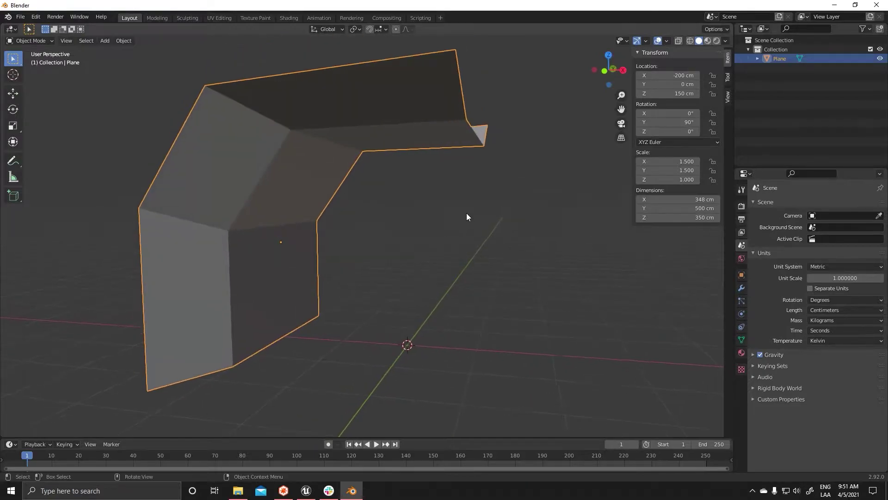
pyautogui.moveTo(467, 178); pyautogui.dragTo(462, 175, button='middle')
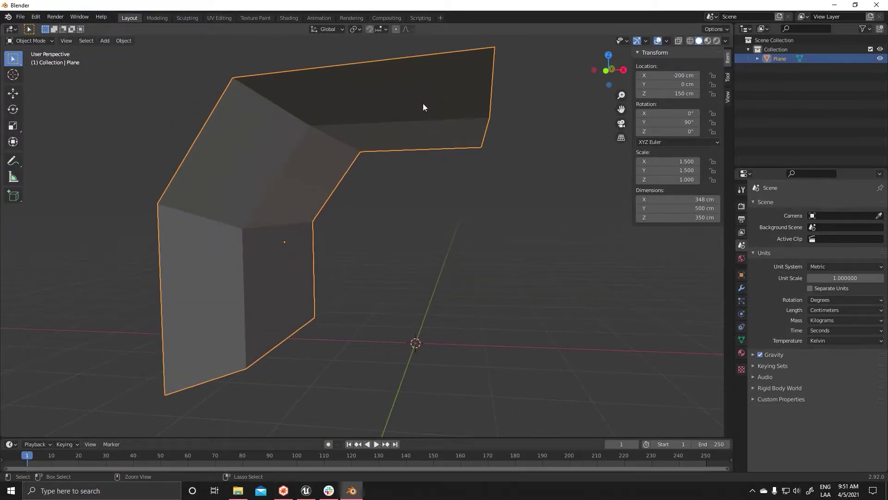
# Add a loop cut across the ceiling and lower its end edge along Z
pyautogui.press('Tab')
pyautogui.hotkey('ctrl', 'r')
pyautogui.click(468, 120)
pyautogui.moveTo(468, 120); pyautogui.dragTo(487, 144, button='middle')
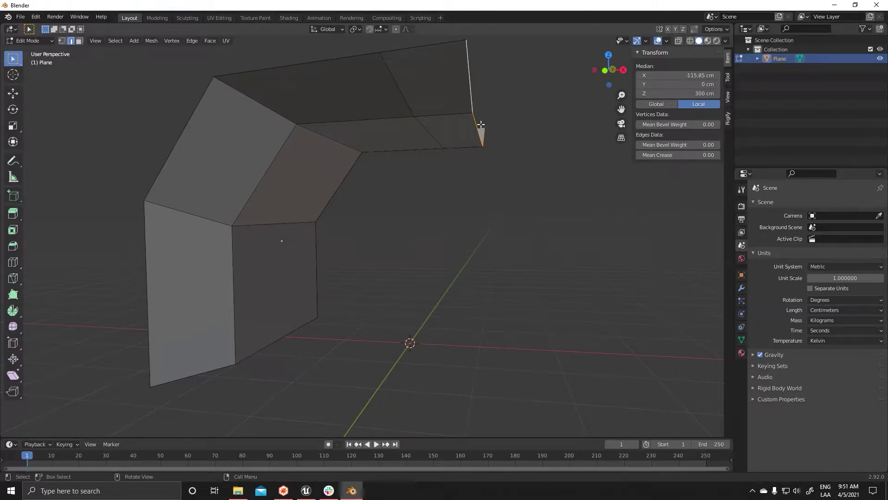
pyautogui.click(504, 101)
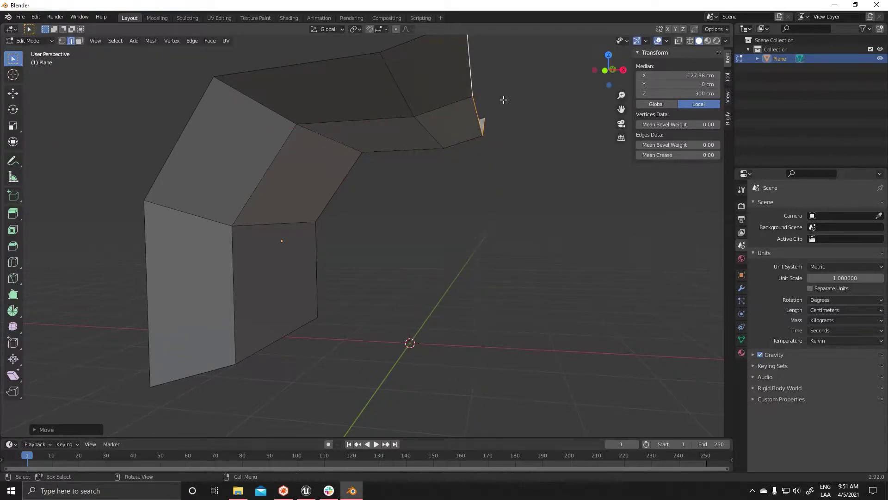
pyautogui.click(438, 109)
pyautogui.press('Tab')
# Reselect the reshaped wall and bring up the File menu for export
pyautogui.scroll(-4, 495, 257)
pyautogui.moveTo(541, 330)
pyautogui.mouseDown(button='middle')
pyautogui.moveTo(362, 255)
pyautogui.moveTo(348, 268)
pyautogui.mouseUp(button='middle')
pyautogui.click(328, 279)
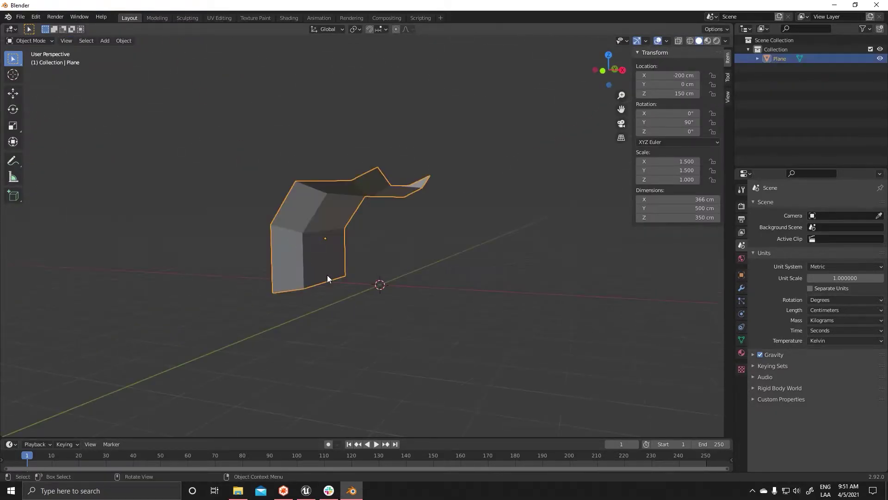
pyautogui.click(21, 16)
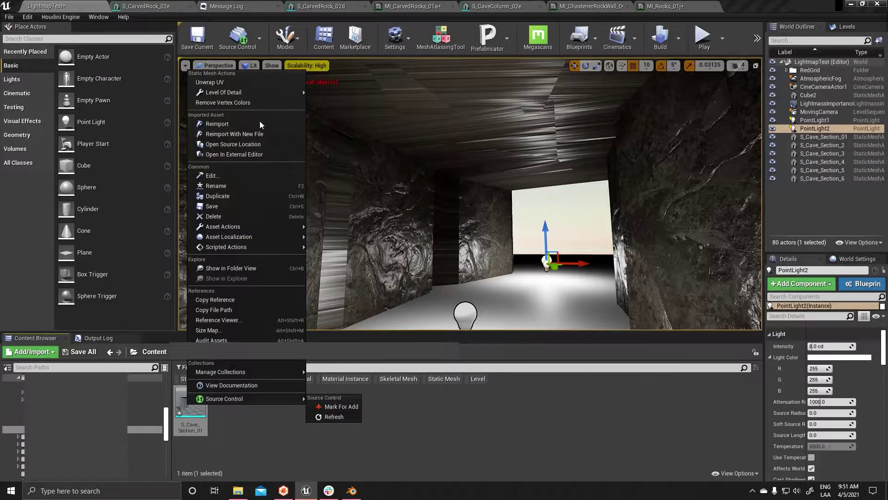
# Reimport S_Cave_Section_01, fly into the tunnel to check the bevelled ceiling, then orbit the Blender mesh
pyautogui.click(259, 124)
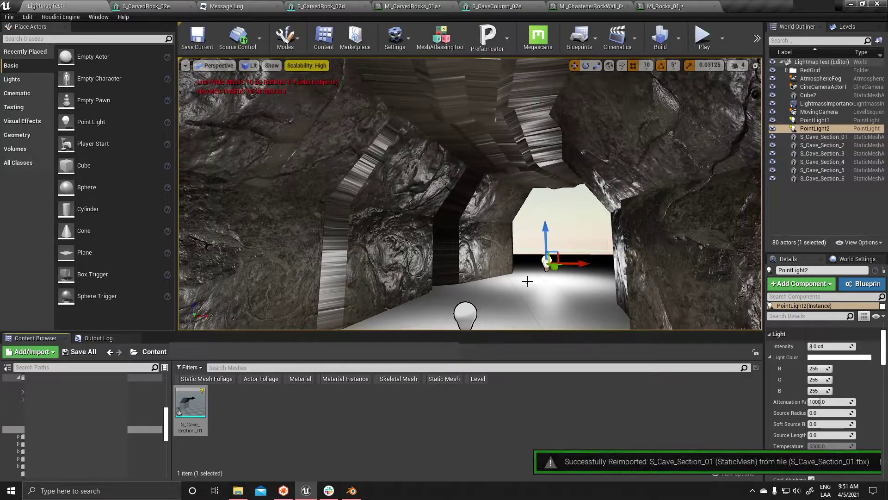
pyautogui.moveTo(463, 259); pyautogui.dragTo(463, 217)
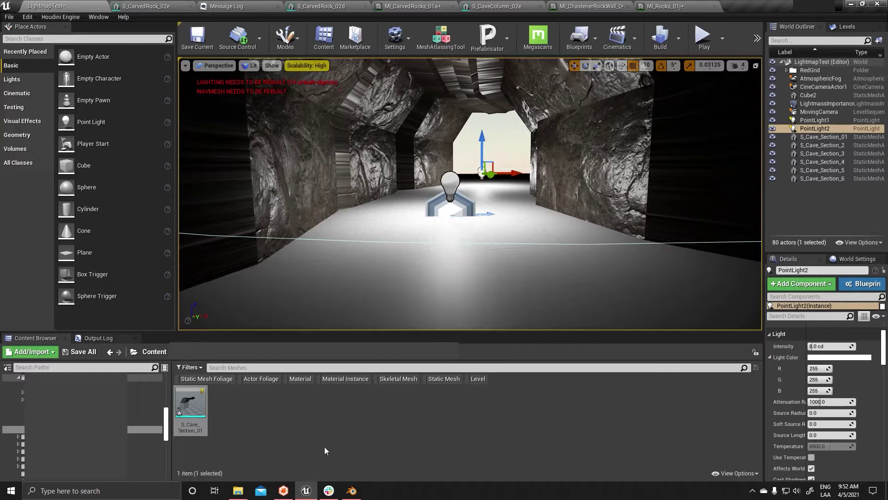
pyautogui.click(352, 491)
pyautogui.moveTo(343, 250)
pyautogui.mouseDown(button='middle')
pyautogui.moveTo(272, 233)
pyautogui.moveTo(276, 240)
pyautogui.mouseUp(button='middle')
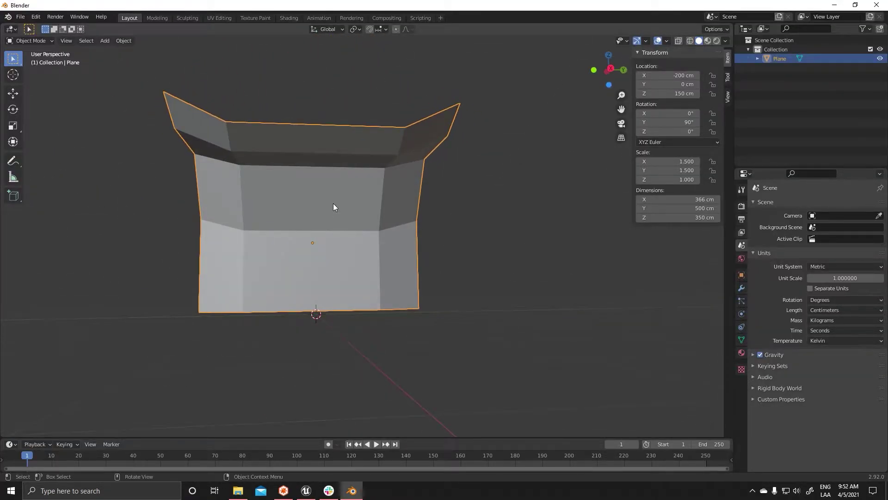
# In Edit Mode, add a vertical edge loop through the middle of the wall and ceiling
pyautogui.press('Tab')
pyautogui.moveTo(435, 227); pyautogui.dragTo(393, 150, button='middle')
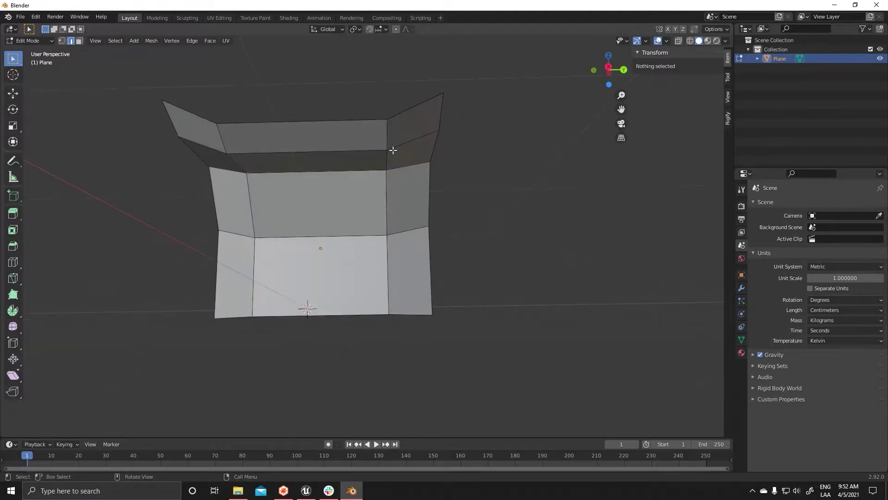
pyautogui.hotkey('ctrl', 'r')
pyautogui.click(323, 223)
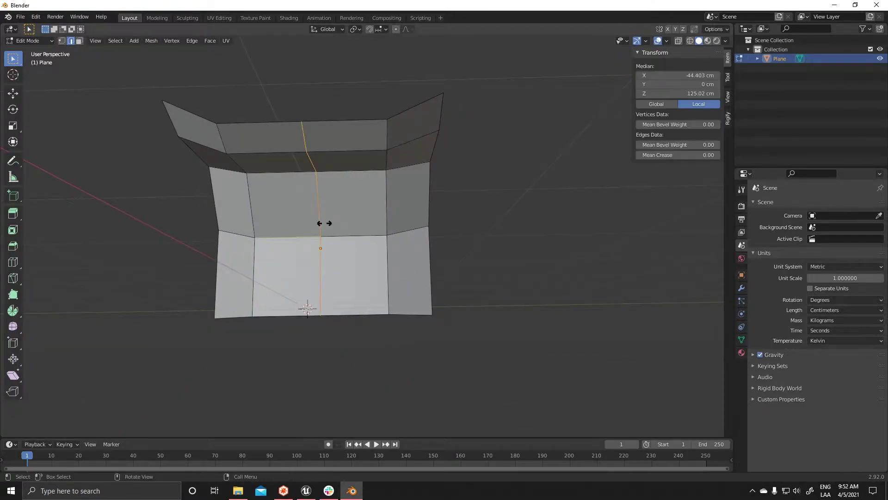
pyautogui.moveTo(415, 248); pyautogui.dragTo(458, 269, button='middle')
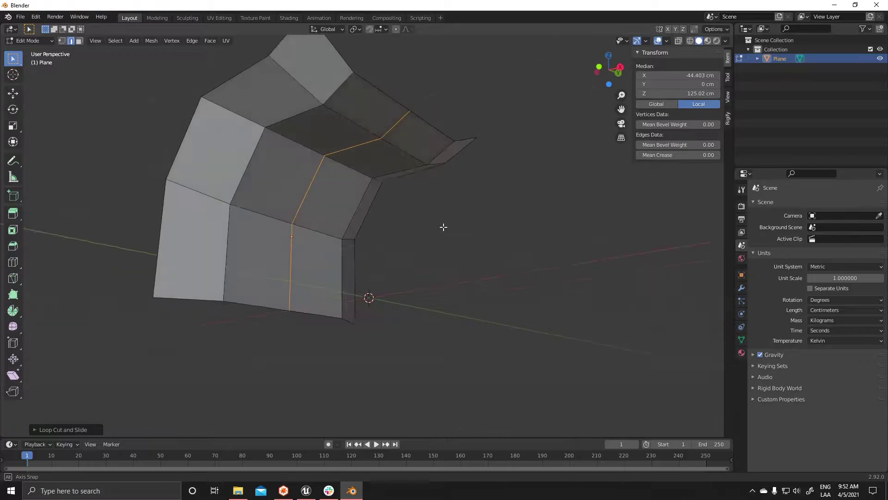
pyautogui.scroll(2, 329, 293)
pyautogui.scroll(2, 316, 281)
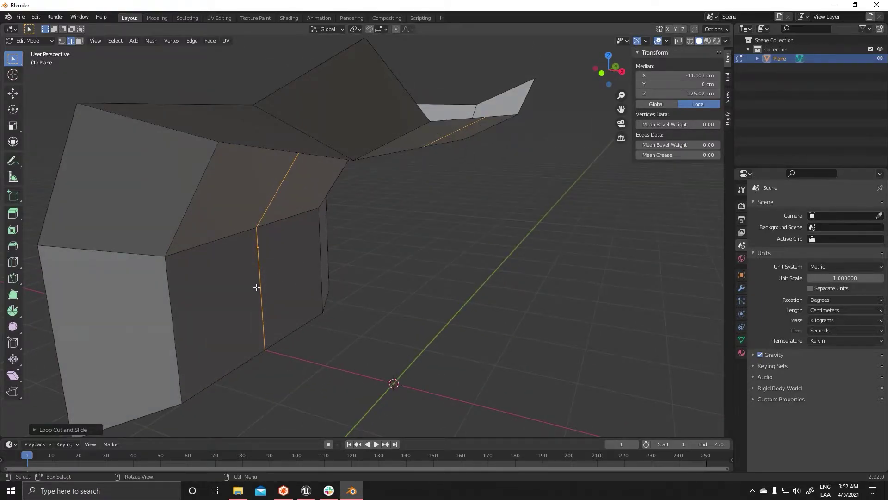
# Move one vertex on the new loop, then return to Object Mode to view the wall
pyautogui.moveTo(267, 287); pyautogui.dragTo(257, 244, button='middle')
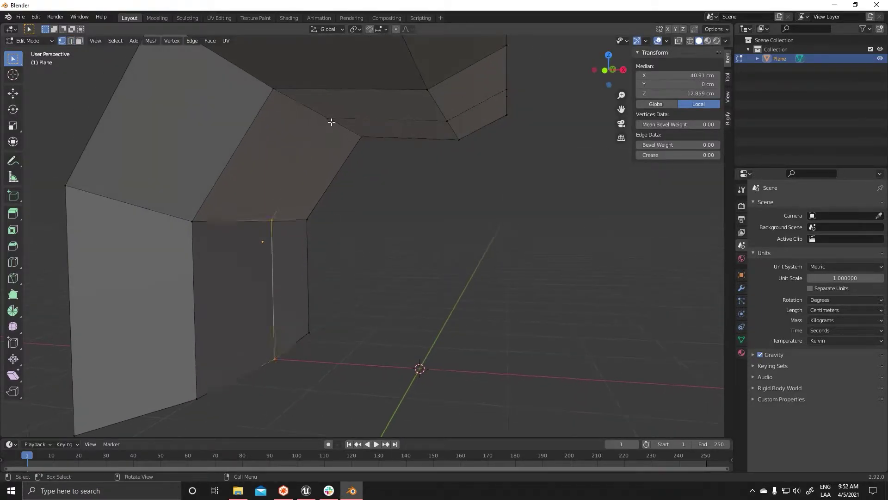
pyautogui.click(338, 117)
pyautogui.press('g')
pyautogui.click(451, 126)
pyautogui.press('Tab')
pyautogui.moveTo(451, 126)
pyautogui.mouseDown(button='middle')
pyautogui.moveTo(428, 228)
pyautogui.moveTo(401, 195)
pyautogui.moveTo(390, 201)
pyautogui.mouseUp(button='middle')
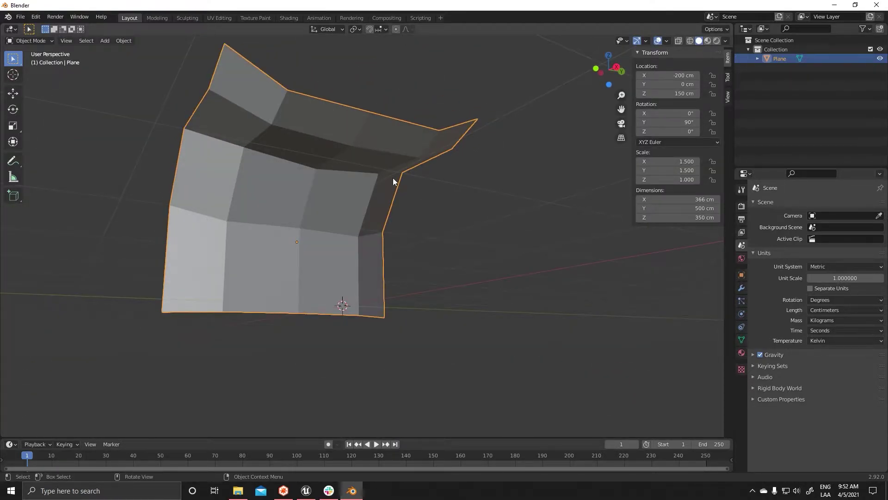
pyautogui.moveTo(394, 180)
pyautogui.mouseDown(button='middle')
pyautogui.moveTo(391, 220)
pyautogui.moveTo(454, 237)
pyautogui.moveTo(398, 194)
pyautogui.mouseUp(button='middle')
# Assign Shift+E as a shortcut for File > Export > FBX and bring up the FBX export window
pyautogui.click(16, 18)
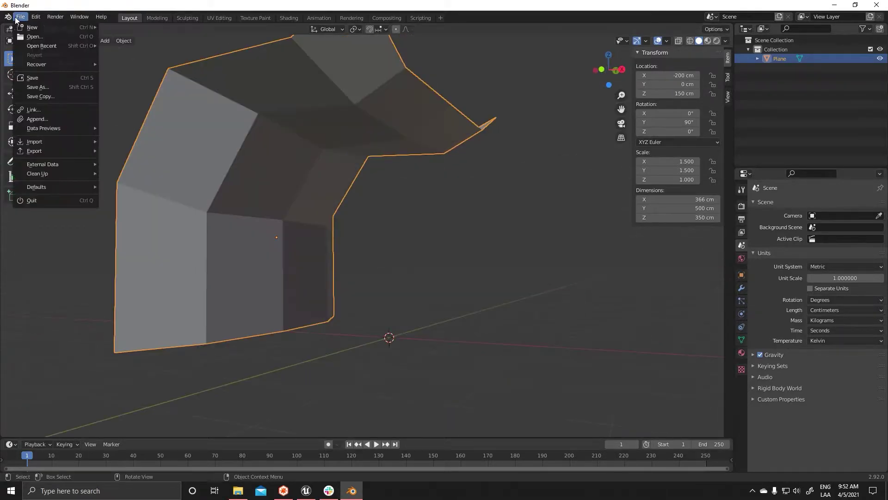
pyautogui.moveTo(31, 151)
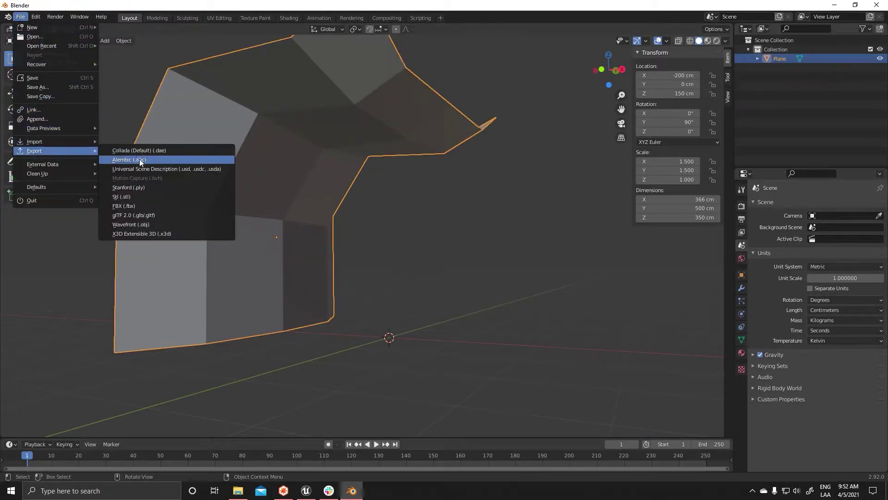
pyautogui.click(502, 248)
pyautogui.click(21, 16)
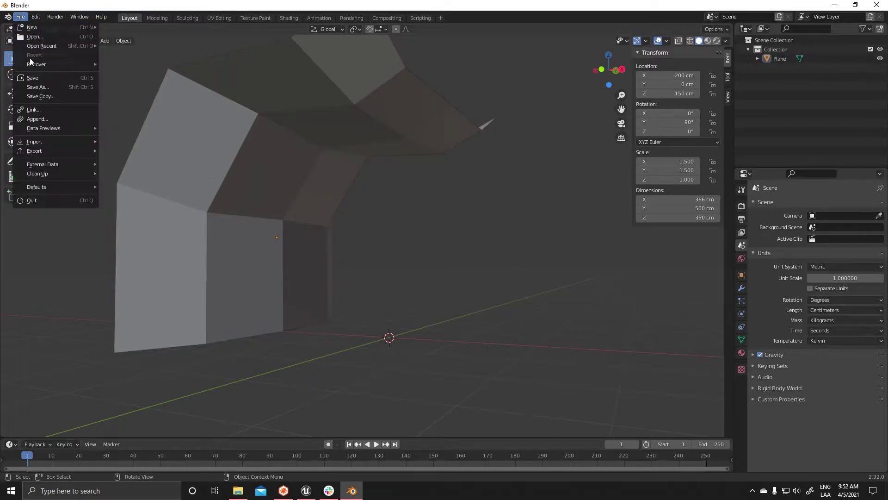
pyautogui.moveTo(55, 154)
pyautogui.click(208, 157)
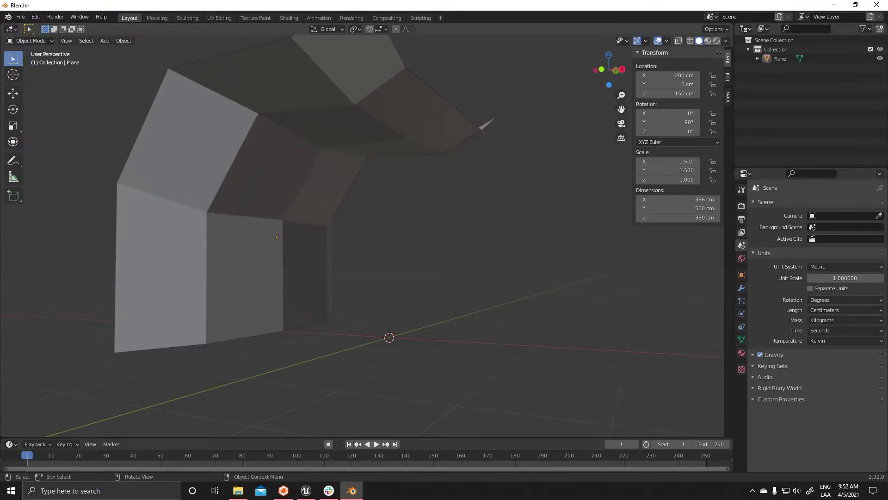
pyautogui.click(21, 17)
pyautogui.moveTo(49, 153)
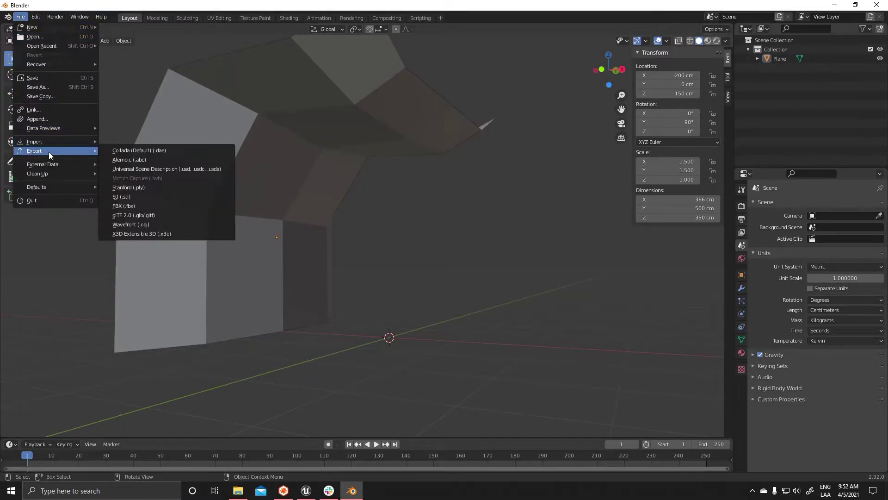
pyautogui.rightClick(132, 206)
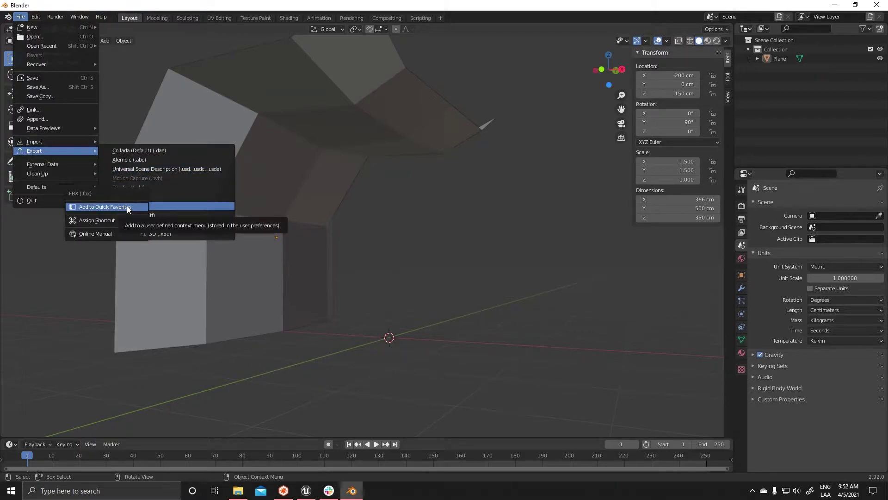
pyautogui.click(111, 221)
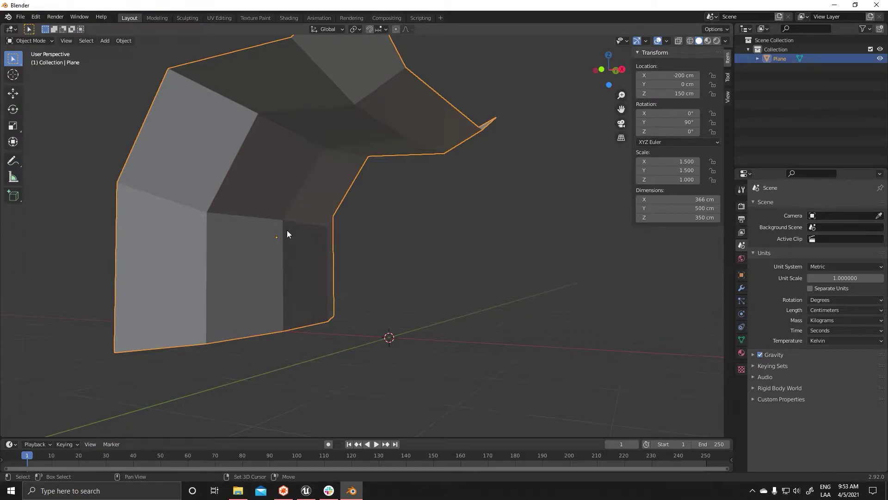
pyautogui.hotkey('shift', 'e')
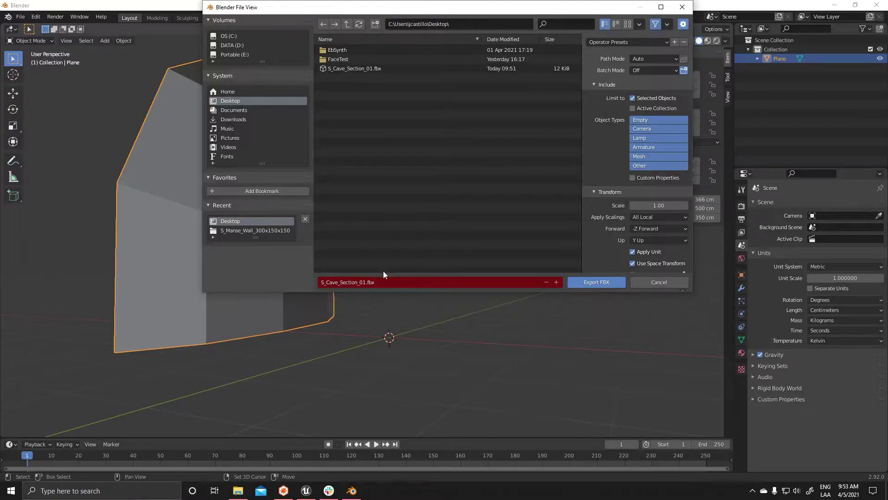
pyautogui.press('Escape')
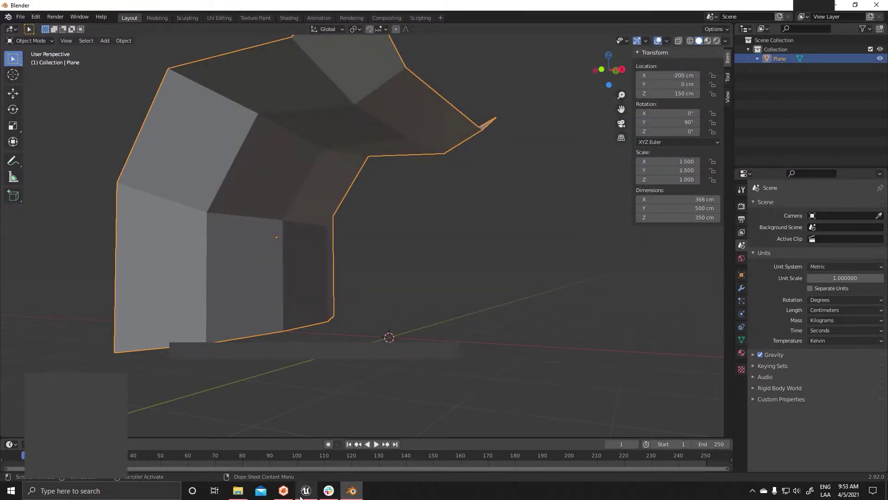
# Fly down the Unreal cave tunnel to inspect the reimported S_Cave_Section_01, then return to Blender
pyautogui.click(300, 495)
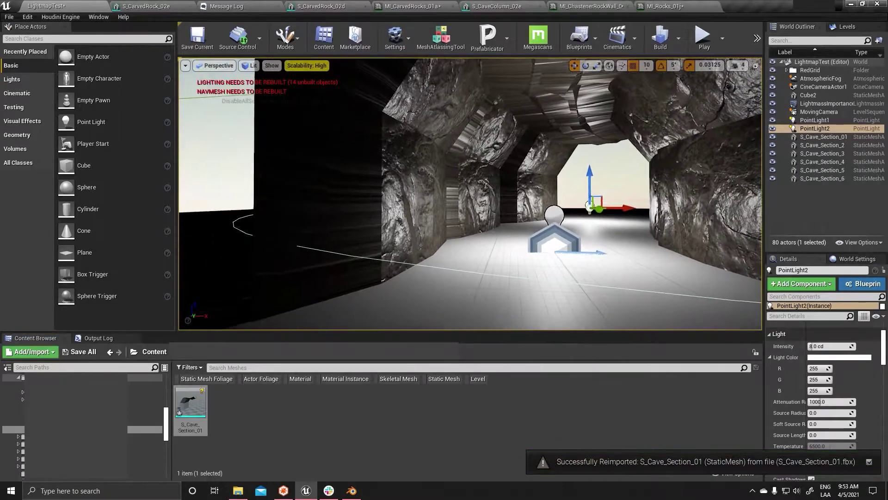
pyautogui.moveTo(470, 195); pyautogui.dragTo(471, 194, button='right')
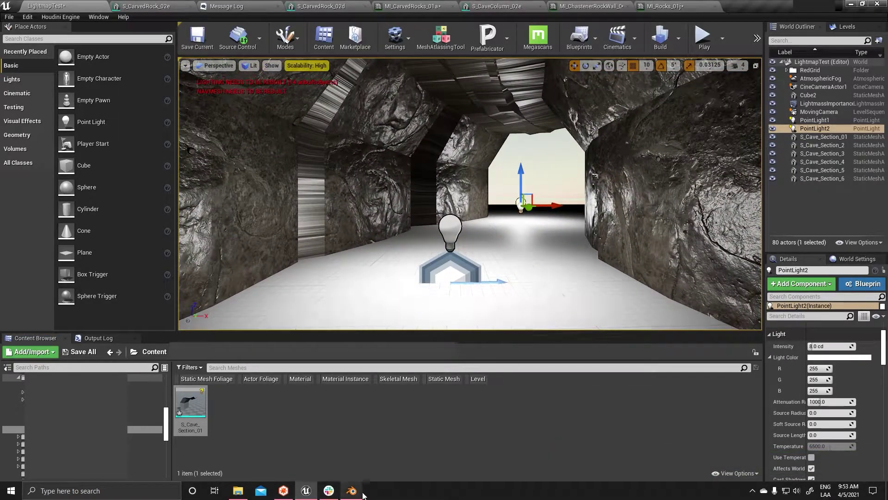
pyautogui.click(361, 493)
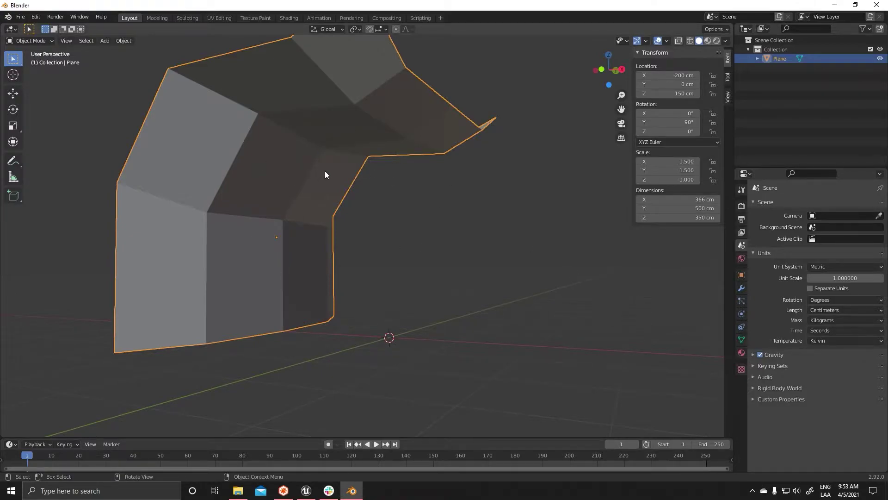
# Fly through the cave in Unreal toward the ceiling, then switch back to Blender
pyautogui.click(305, 490)
pyautogui.moveTo(470, 195)
pyautogui.mouseDown(button='right')
pyautogui.moveTo(470, 139)
pyautogui.moveTo(509, 176)
pyautogui.moveTo(483, 258)
pyautogui.mouseUp(button='right')
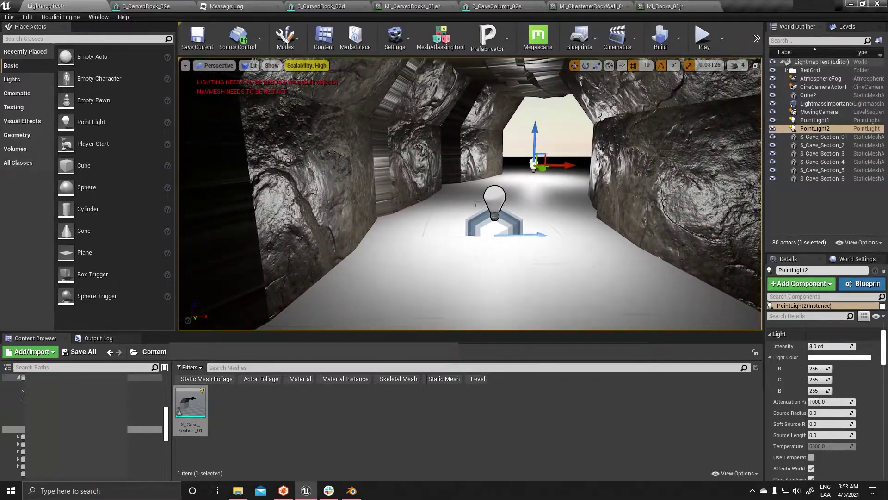
pyautogui.click(353, 491)
# Add a horizontal edge loop across the lower wall and push it about 8.6 cm along X
pyautogui.moveTo(251, 263)
pyautogui.mouseDown(button='middle')
pyautogui.moveTo(322, 292)
pyautogui.moveTo(283, 166)
pyautogui.mouseUp(button='middle')
pyautogui.press('Tab')
pyautogui.moveTo(312, 286); pyautogui.dragTo(324, 278, button='middle')
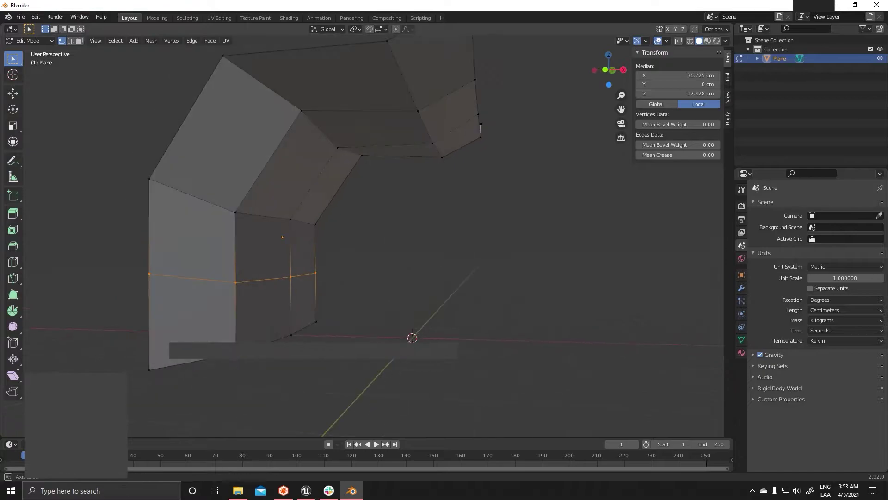
pyautogui.press('g')
pyautogui.press('x')
pyautogui.hotkey('ctrl', 'z')
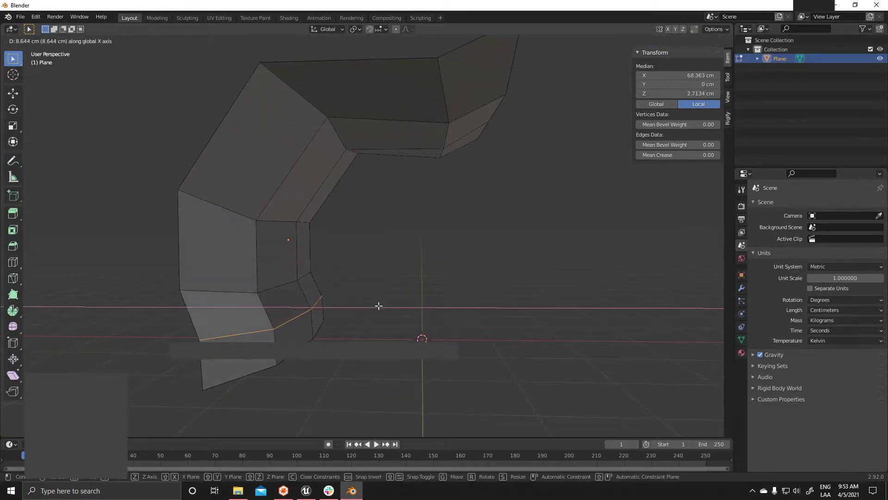
pyautogui.moveTo(377, 307); pyautogui.dragTo(459, 357, button='middle')
pyautogui.press('Tab')
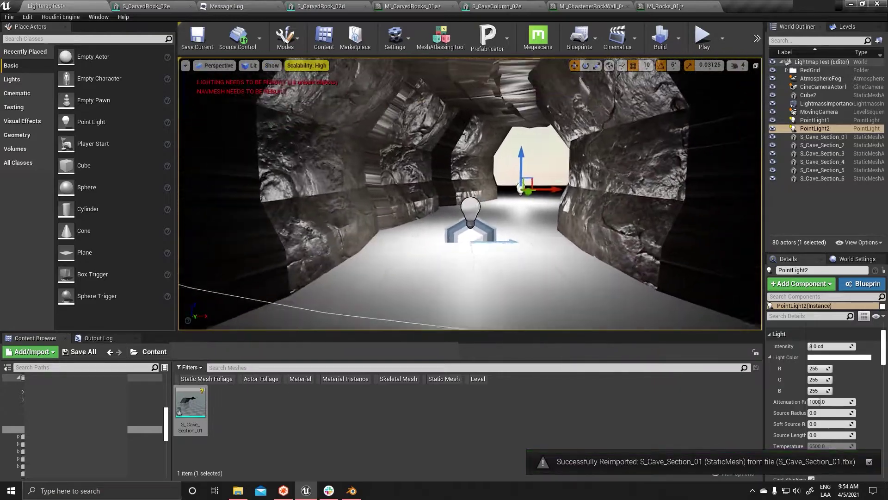
# Fly the Unreal camera through the cave toward the lit opening and back
pyautogui.moveTo(580, 220); pyautogui.dragTo(580, 220)
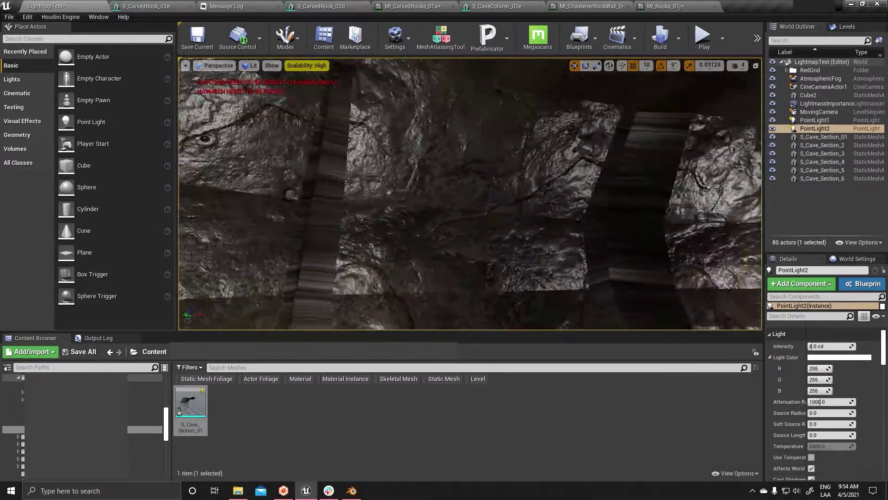
pyautogui.moveTo(446, 212); pyautogui.dragTo(446, 212)
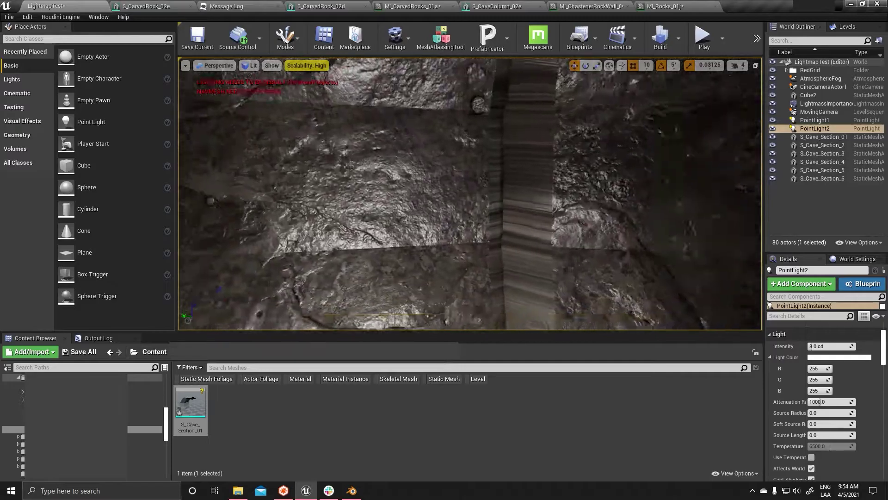
pyautogui.moveTo(456, 241); pyautogui.dragTo(455, 241)
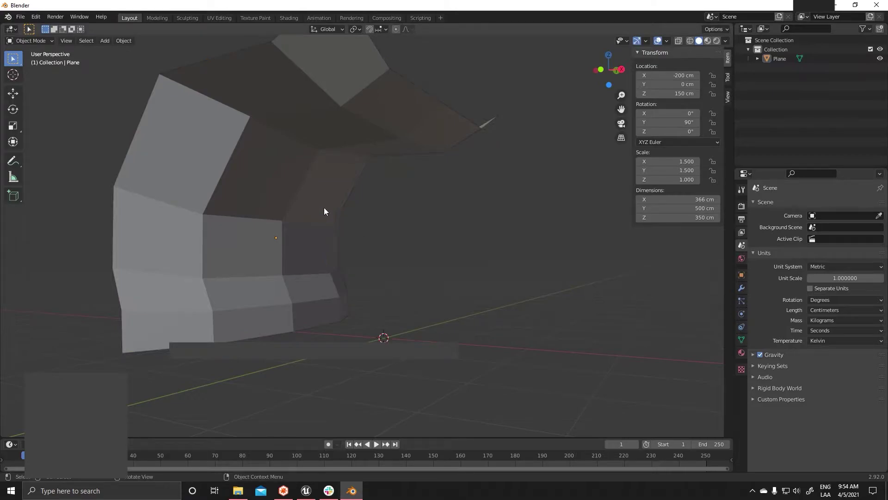
# In Blender's UV Editing view, select all of the wall's faces and unwrap them
pyautogui.click(321, 206)
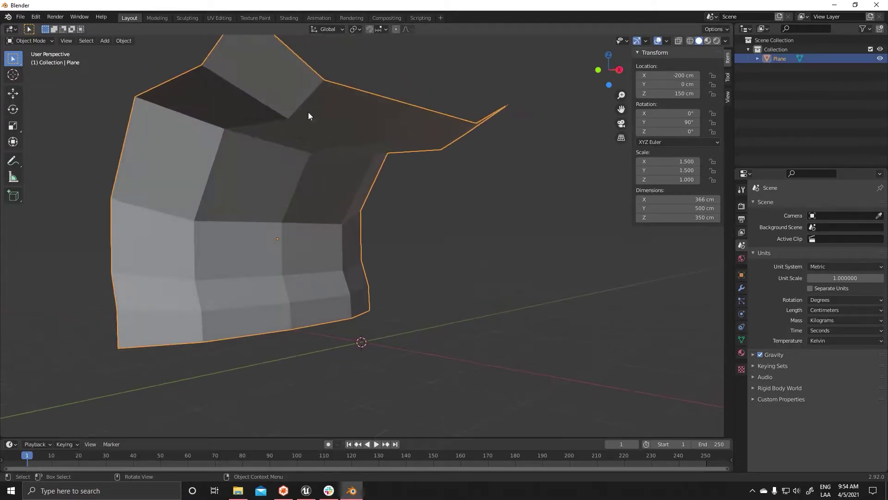
pyautogui.click(224, 18)
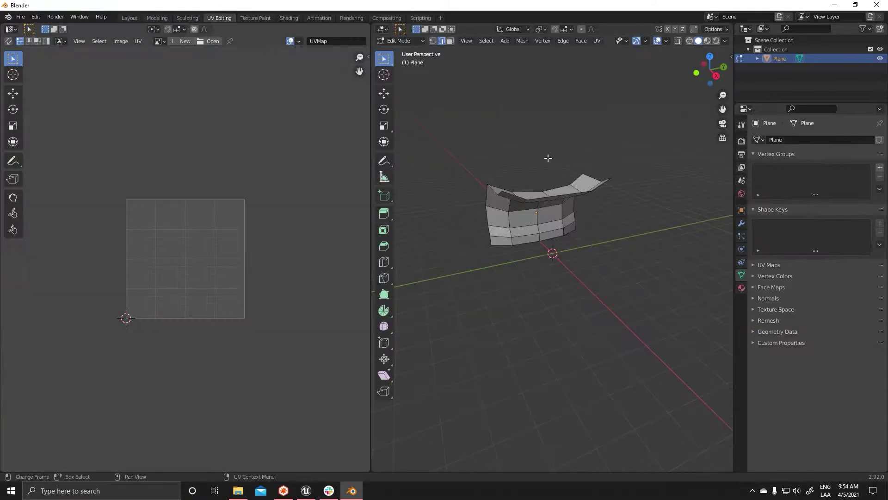
pyautogui.moveTo(555, 324); pyautogui.dragTo(583, 293, button='middle')
pyautogui.press('a')
pyautogui.press('u')
pyautogui.click(583, 294)
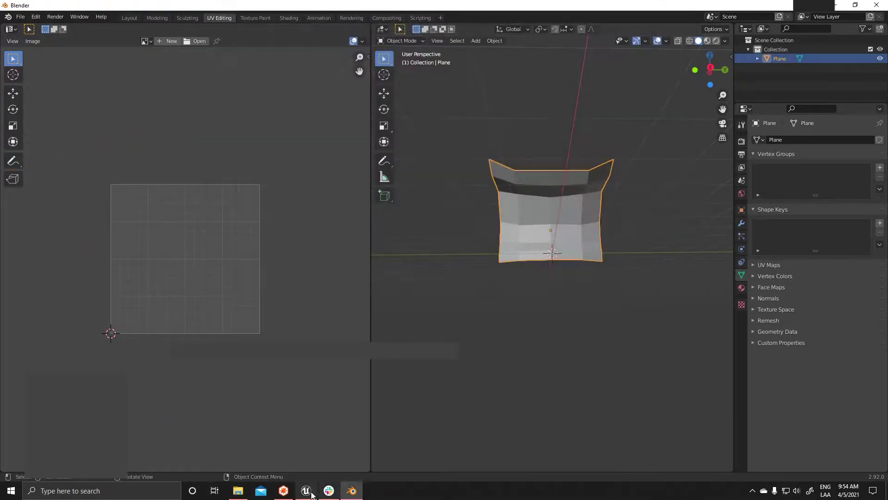
# Reimport S_Cave_Section_01 from the Content Browser and fly down the tunnel to check the rock walls
pyautogui.click(306, 490)
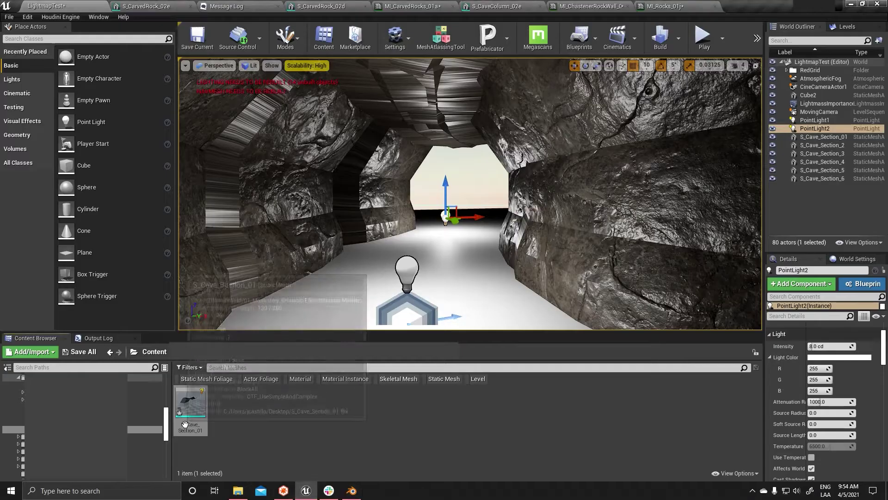
pyautogui.rightClick(190, 409)
pyautogui.click(209, 135)
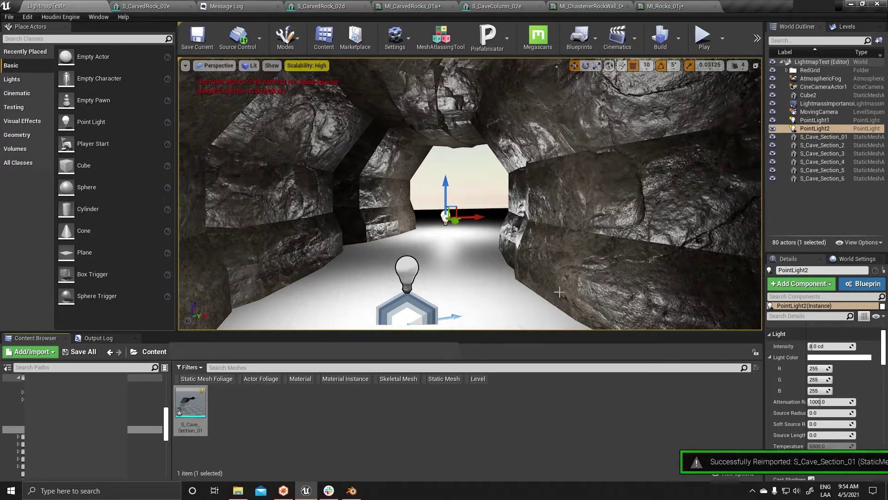
pyautogui.moveTo(209, 137); pyautogui.dragTo(209, 137, button='right')
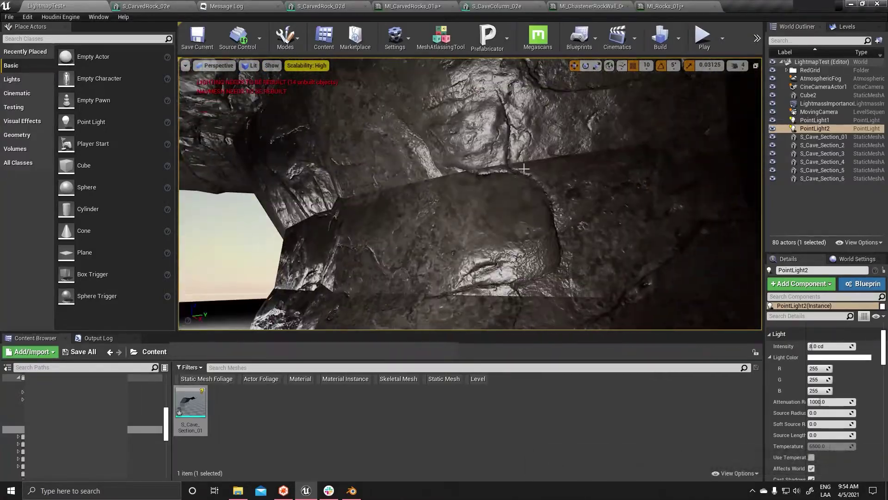
pyautogui.hotkey('alt', 'Tab')
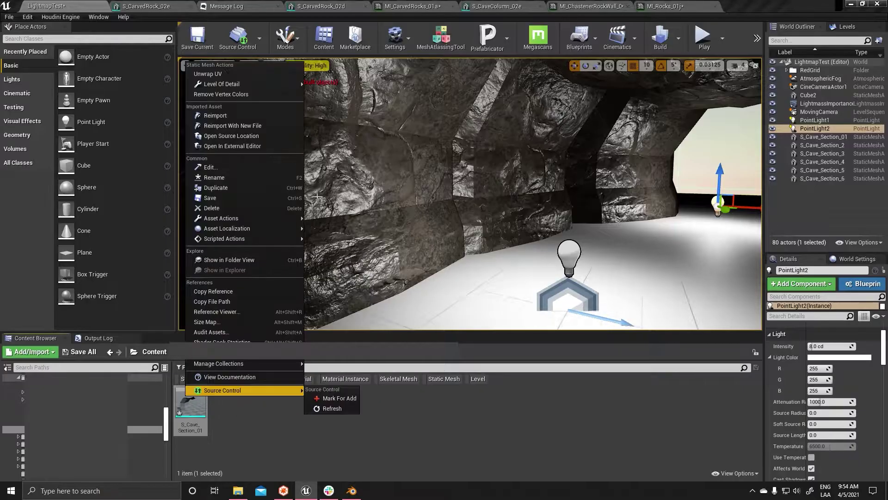
pyautogui.click(212, 115)
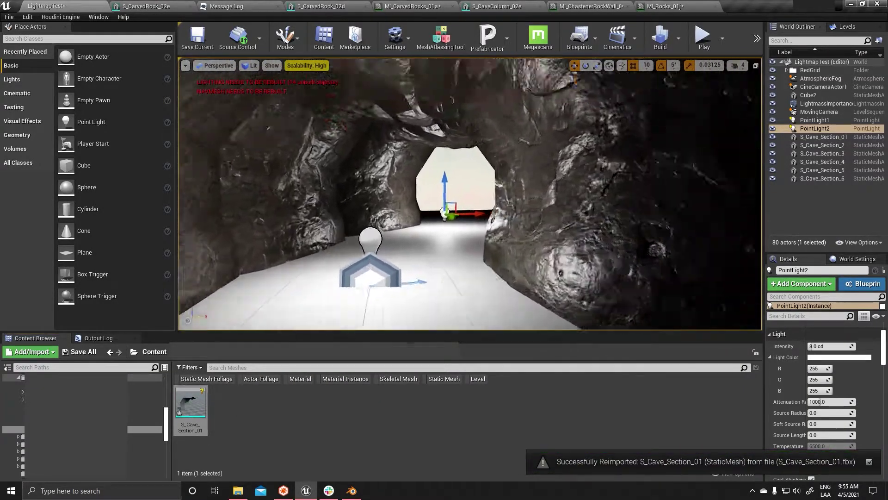
pyautogui.moveTo(427, 213)
pyautogui.mouseDown(button='right')
pyautogui.moveTo(370, 218)
pyautogui.moveTo(366, 209)
pyautogui.mouseUp(button='right')
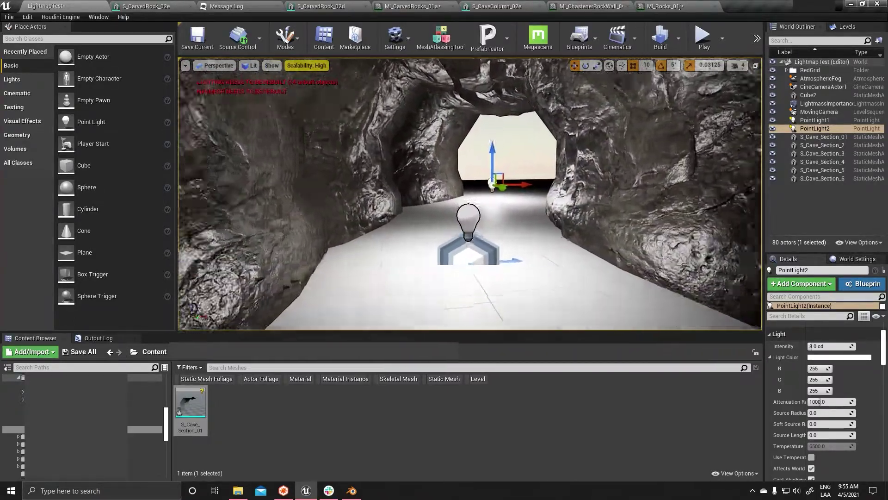
pyautogui.moveTo(517, 197); pyautogui.dragTo(517, 197, button='right')
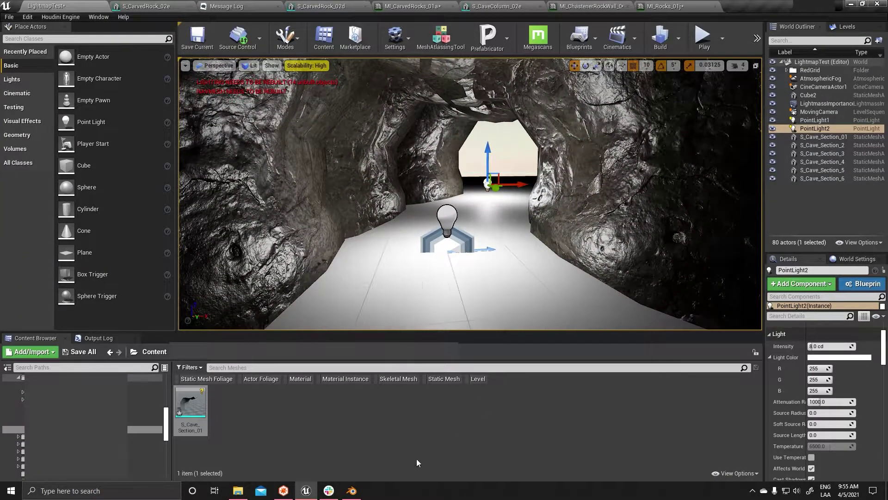
# In Blender's Edit Mode on the wall, select the two lower middle faces
pyautogui.click(351, 494)
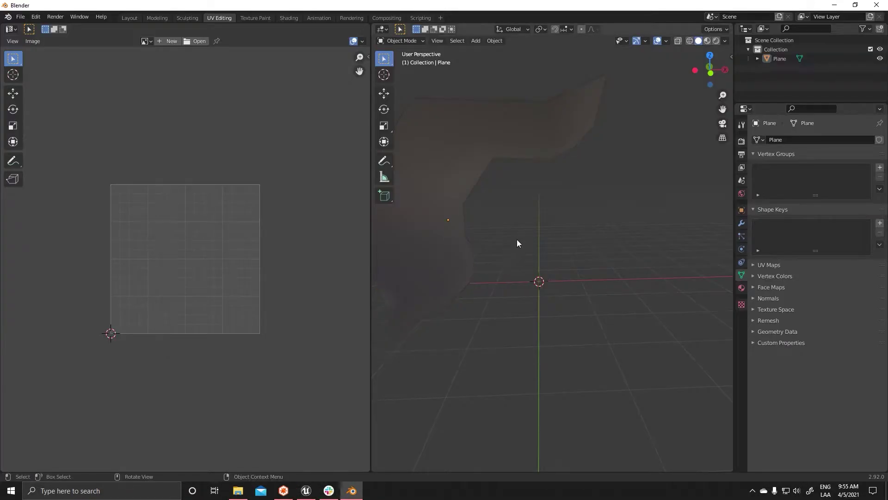
pyautogui.click(469, 216)
pyautogui.hotkey('ctrl', 'pageup')
pyautogui.hotkey('ctrl', 'pageup')
pyautogui.hotkey('ctrl', 'pageup')
pyautogui.press('Tab')
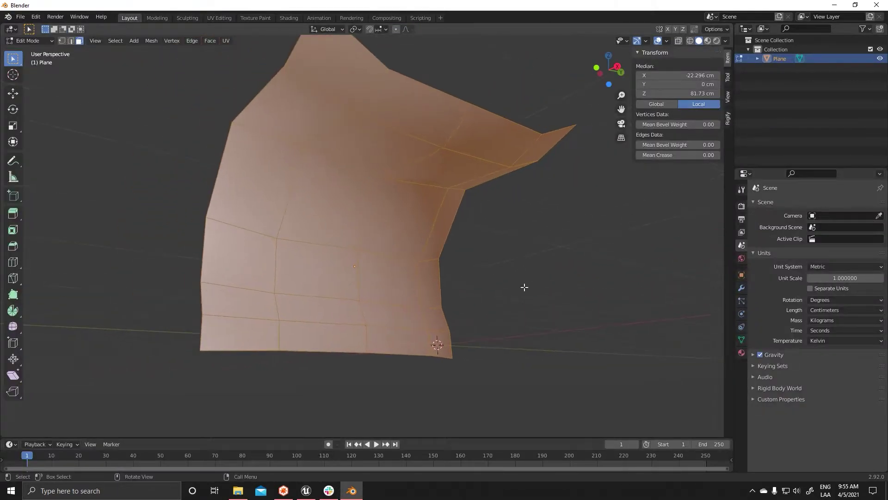
pyautogui.hotkey('alt', 'a')
pyautogui.moveTo(535, 289)
pyautogui.mouseDown(button='middle')
pyautogui.moveTo(497, 301)
pyautogui.moveTo(333, 296)
pyautogui.mouseUp(button='middle')
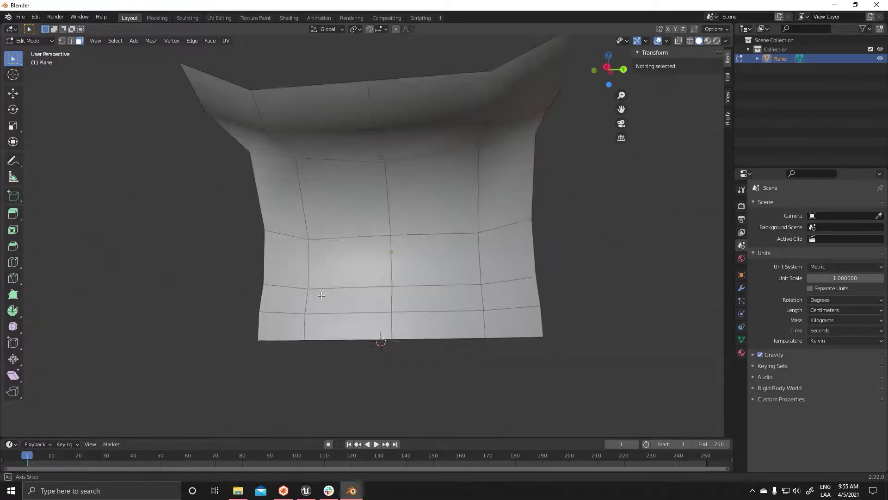
pyautogui.scroll(3, 448, 304)
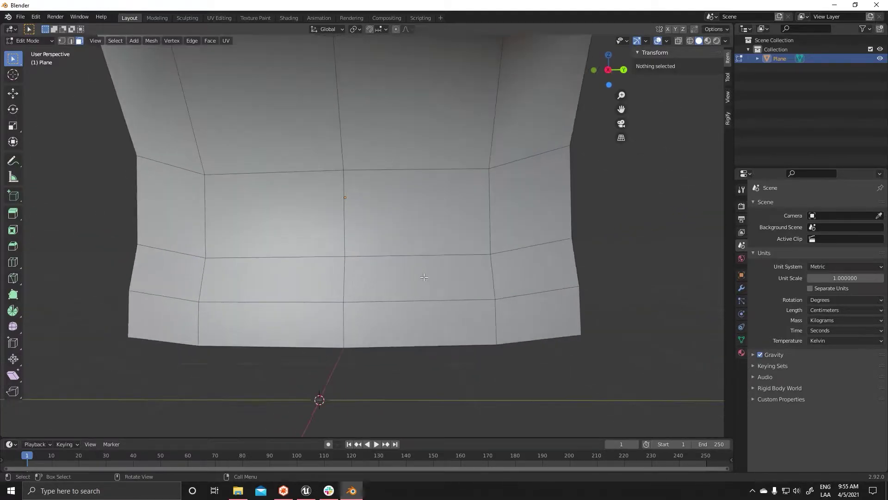
pyautogui.moveTo(486, 304); pyautogui.dragTo(433, 305, button='middle')
pyautogui.click(438, 326)
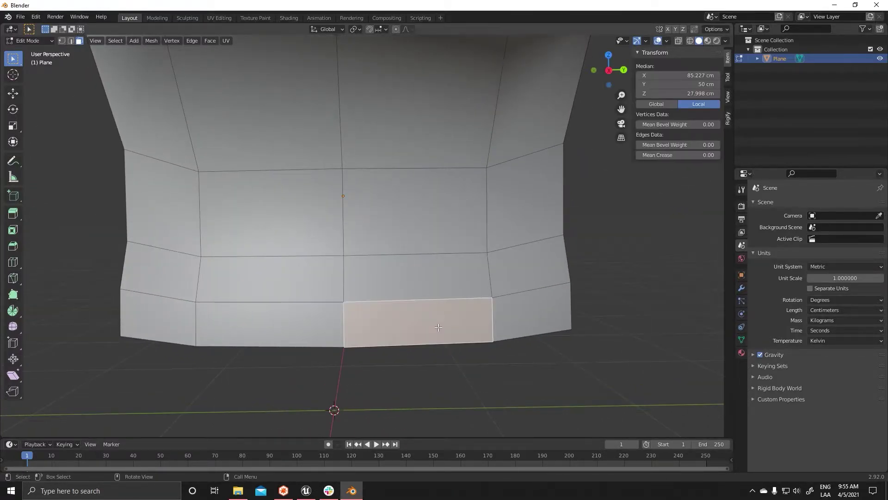
pyautogui.keyDown('shift'); pyautogui.click(433, 279); pyautogui.keyUp('shift')
pyautogui.keyDown('shift'); pyautogui.click(436, 215); pyautogui.keyUp('shift')
pyautogui.moveTo(437, 216)
pyautogui.mouseDown(button='middle')
pyautogui.moveTo(446, 246)
pyautogui.moveTo(430, 258)
pyautogui.mouseUp(button='middle')
# Inset and delete the two faces, then set the opening's bottom edge to Z 0
pyautogui.hotkey('shift', 'space')
pyautogui.press('i')
pyautogui.moveTo(420, 317); pyautogui.dragTo(438, 317)
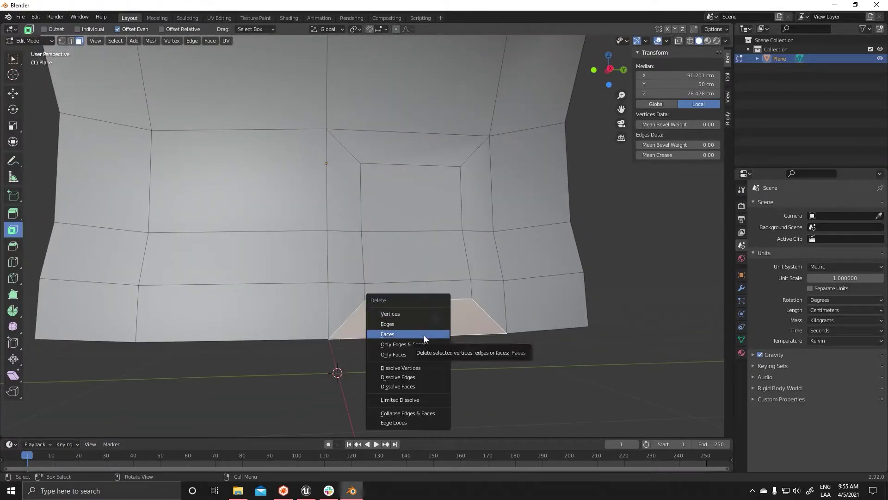
pyautogui.click(424, 334)
pyautogui.press('2')
pyautogui.click(432, 303)
pyautogui.moveTo(433, 303); pyautogui.dragTo(407, 277, button='middle')
pyautogui.click(12, 96)
pyautogui.write('0')
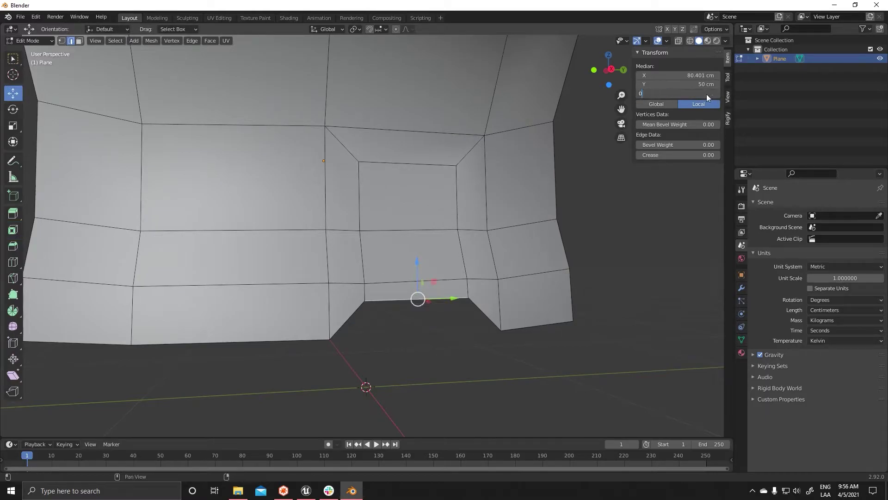
pyautogui.press('Return')
# Fill the opening with a new face and re-export S_Cave_Section_01.fbx over the old file
pyautogui.moveTo(535, 313)
pyautogui.mouseDown(button='middle')
pyautogui.moveTo(409, 299)
pyautogui.moveTo(504, 237)
pyautogui.moveTo(508, 342)
pyautogui.moveTo(449, 324)
pyautogui.moveTo(361, 263)
pyautogui.mouseUp(button='middle')
pyautogui.press('f')
pyautogui.press('3')
pyautogui.press('Tab')
pyautogui.hotkey('shift', 'r')
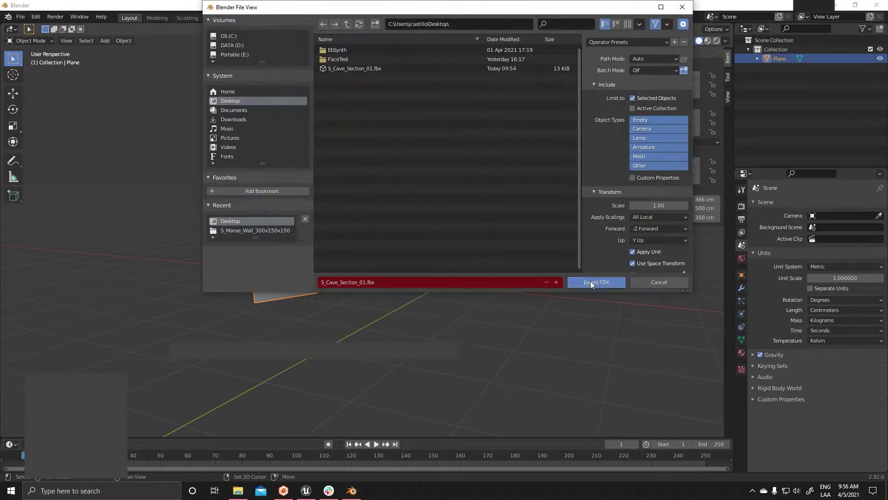
pyautogui.click(591, 281)
pyautogui.click(306, 491)
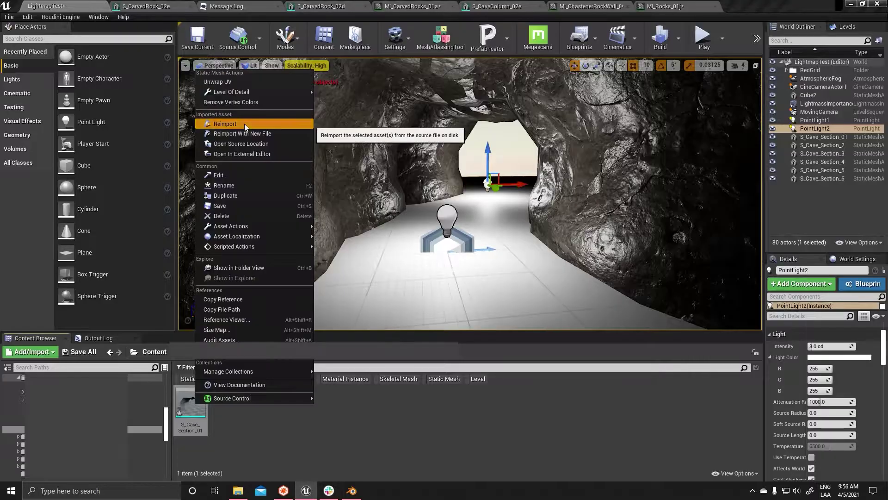
# Reimport S_Cave_Section_01, fly through the cave toward PointLight2, then enter Edit Mode in Blender
pyautogui.click(245, 123)
pyautogui.moveTo(470, 194); pyautogui.dragTo(469, 194, button='right')
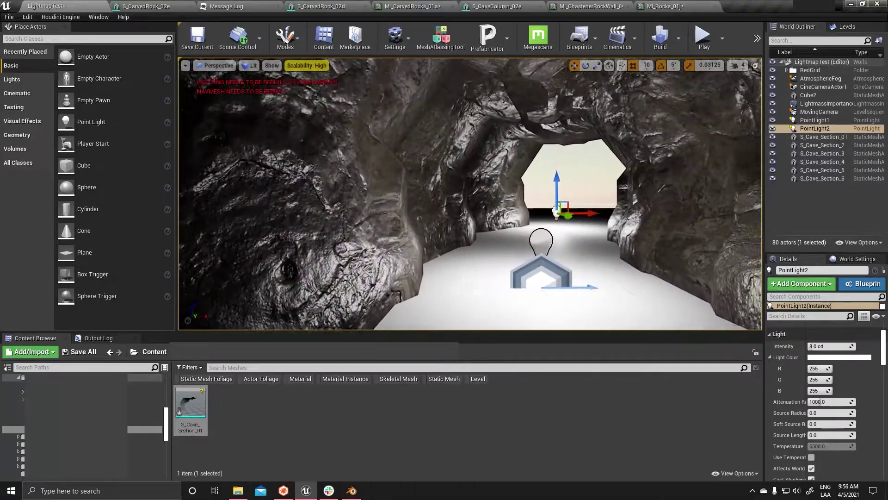
pyautogui.moveTo(359, 124); pyautogui.dragTo(359, 124, button='right')
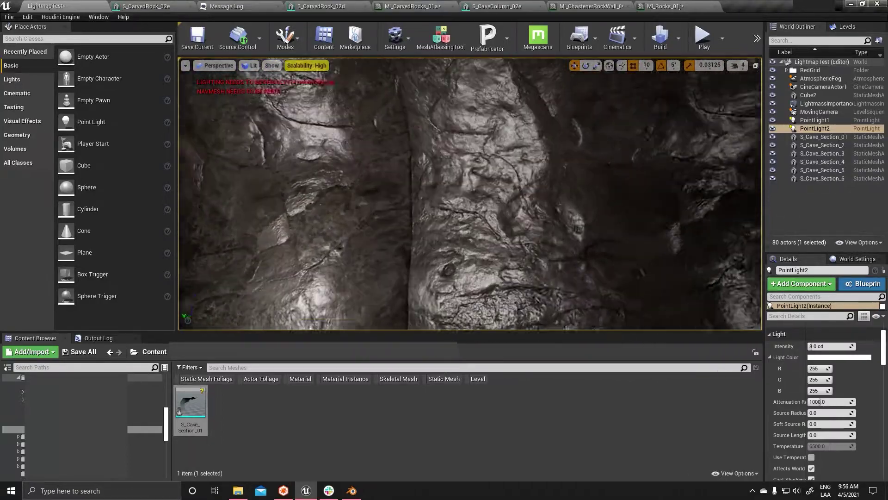
pyautogui.moveTo(436, 177); pyautogui.dragTo(436, 176, button='right')
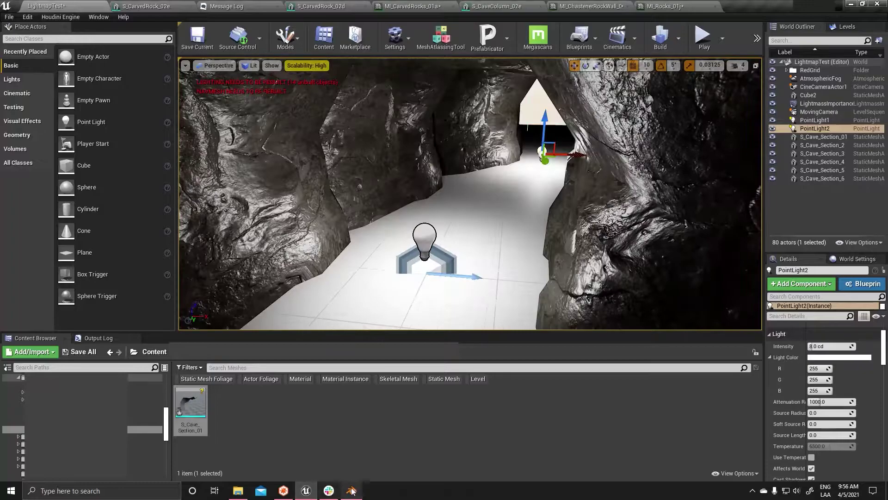
pyautogui.click(351, 490)
pyautogui.press('Tab')
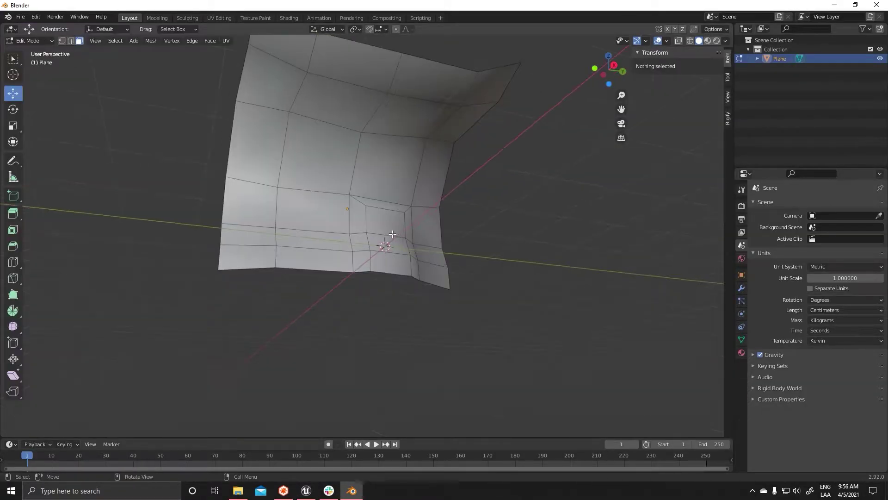
# Subdivide the selected wall faces into a denser grid
pyautogui.moveTo(425, 275); pyautogui.dragTo(530, 192, button='middle')
pyautogui.rightClick(530, 191)
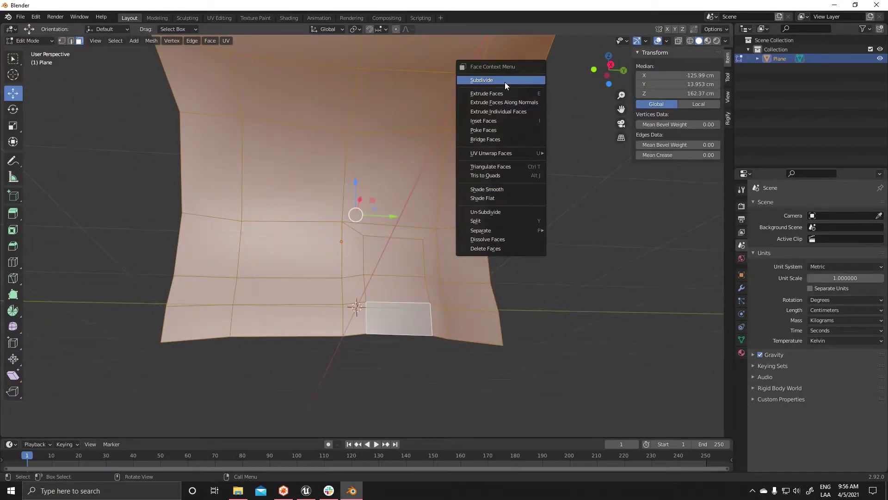
pyautogui.rightClick(600, 223)
# Select the extra edge loops along the lower recess and dissolve them
pyautogui.moveTo(516, 253)
pyautogui.mouseDown(button='middle')
pyautogui.moveTo(332, 332)
pyautogui.moveTo(228, 335)
pyautogui.mouseUp(button='middle')
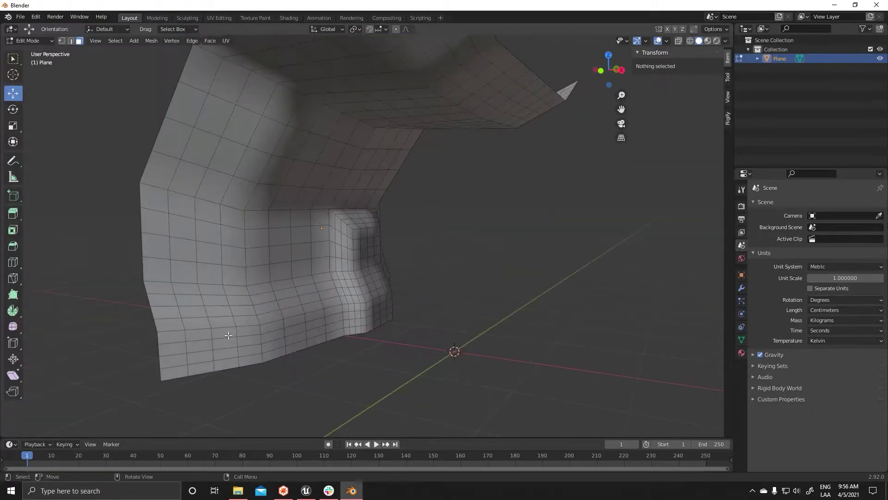
pyautogui.keyDown('alt'); pyautogui.keyDown('shift'); pyautogui.click(201, 368); pyautogui.keyUp('shift'); pyautogui.keyUp('alt')
pyautogui.keyDown('alt'); pyautogui.keyDown('shift'); pyautogui.click(200, 327); pyautogui.keyUp('shift'); pyautogui.keyUp('alt')
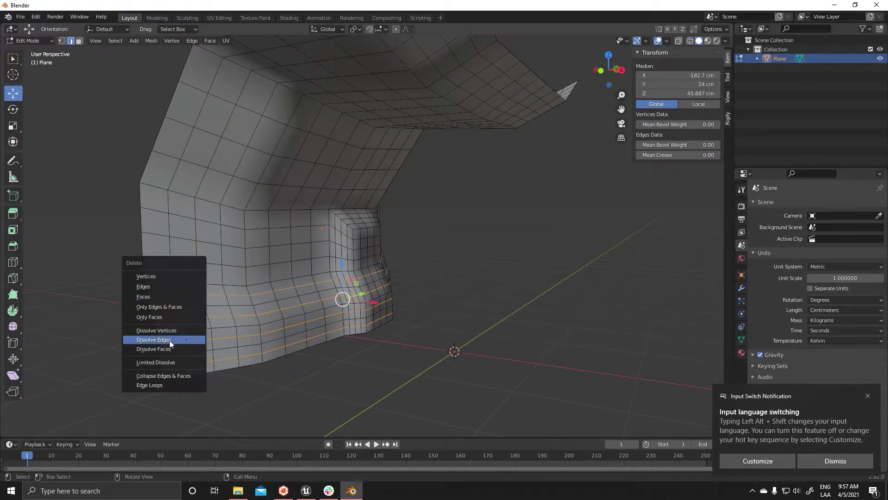
pyautogui.click(171, 343)
pyautogui.moveTo(170, 344); pyautogui.dragTo(401, 234, button='middle')
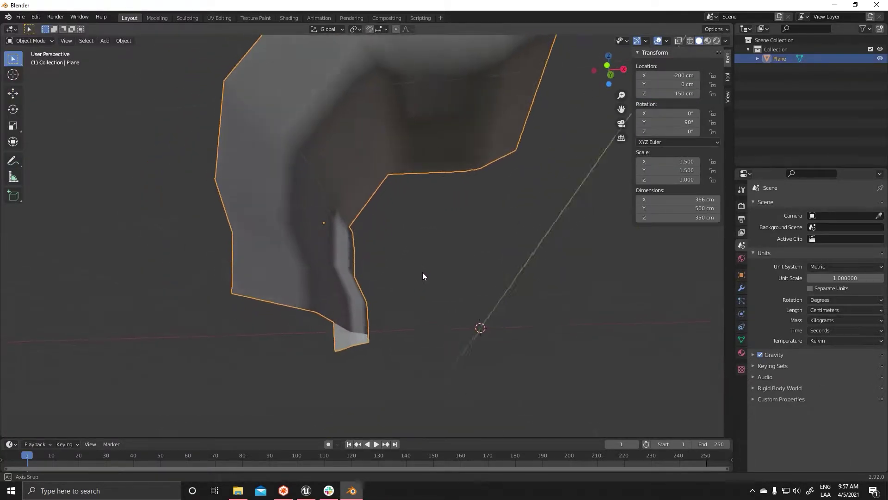
# Set the Clouds texture size to 0.50, checking the mesh in wireframe
pyautogui.moveTo(474, 258)
pyautogui.mouseDown(button='middle')
pyautogui.moveTo(451, 232)
pyautogui.moveTo(410, 227)
pyautogui.mouseUp(button='middle')
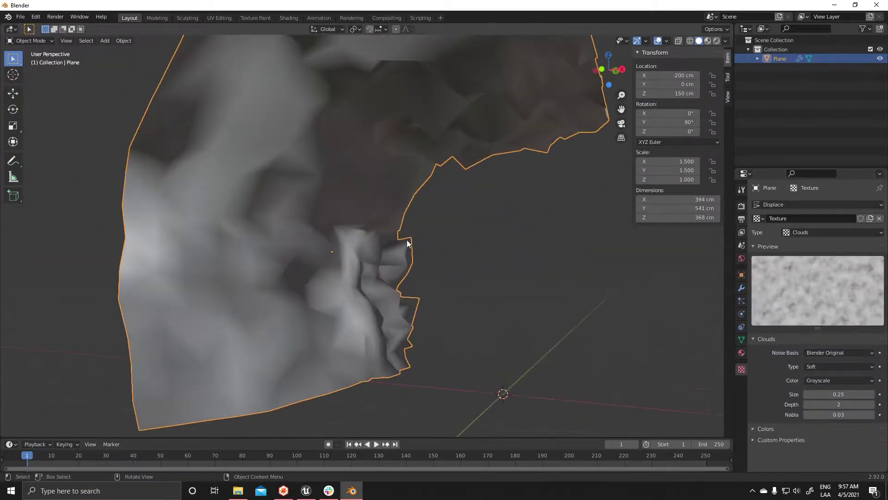
pyautogui.moveTo(864, 399); pyautogui.dragTo(874, 398)
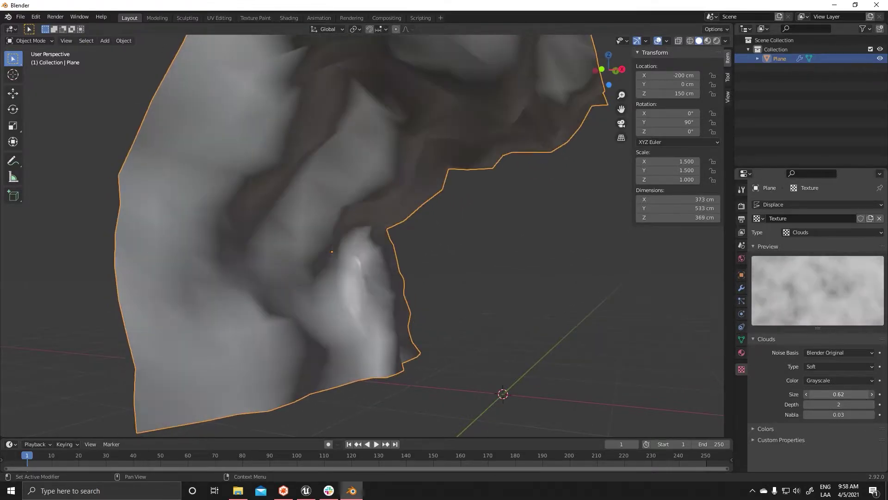
pyautogui.hotkey('shift', 'z')
pyautogui.moveTo(427, 310)
pyautogui.mouseDown(button='middle')
pyautogui.moveTo(510, 331)
pyautogui.moveTo(402, 304)
pyautogui.moveTo(444, 320)
pyautogui.mouseUp(button='middle')
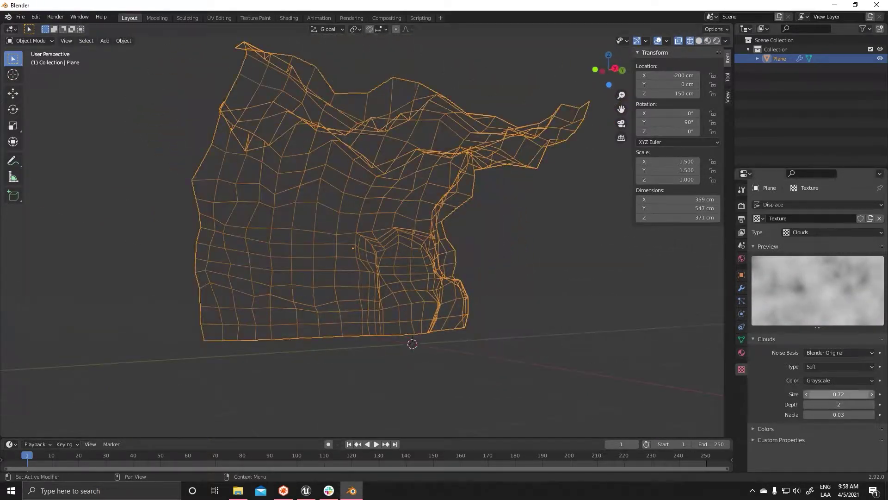
pyautogui.moveTo(833, 394); pyautogui.dragTo(865, 394)
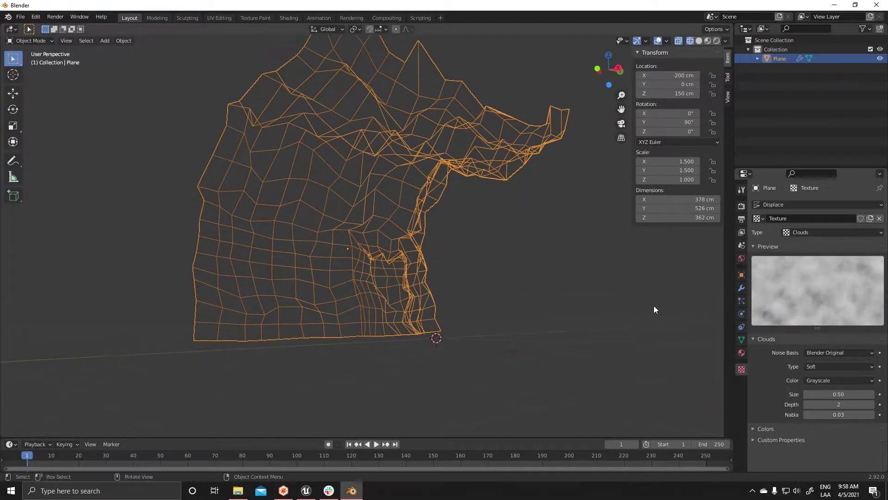
pyautogui.click(742, 288)
pyautogui.moveTo(407, 266); pyautogui.dragTo(428, 266, button='middle')
# Set the Displace modifier strength to 0.5 in solid shading
pyautogui.hotkey('shift', 'z')
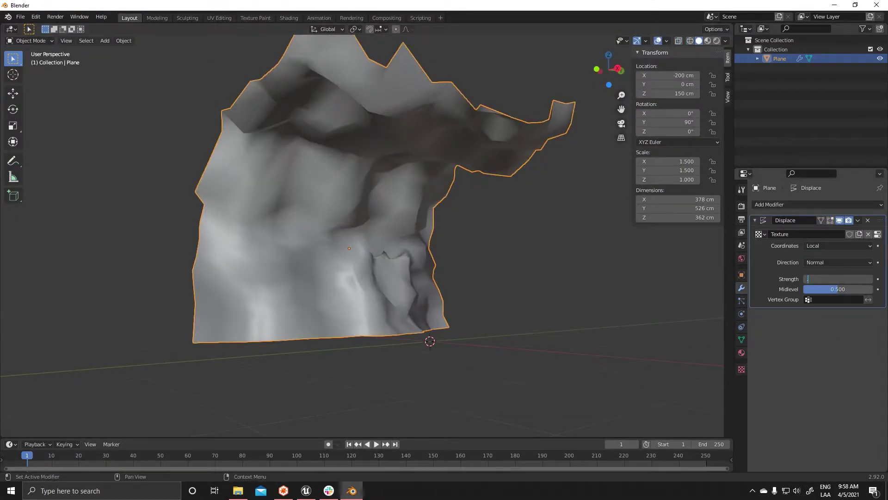
pyautogui.write('0.5')
pyautogui.press('Return')
pyautogui.moveTo(486, 351); pyautogui.dragTo(460, 341, button='middle')
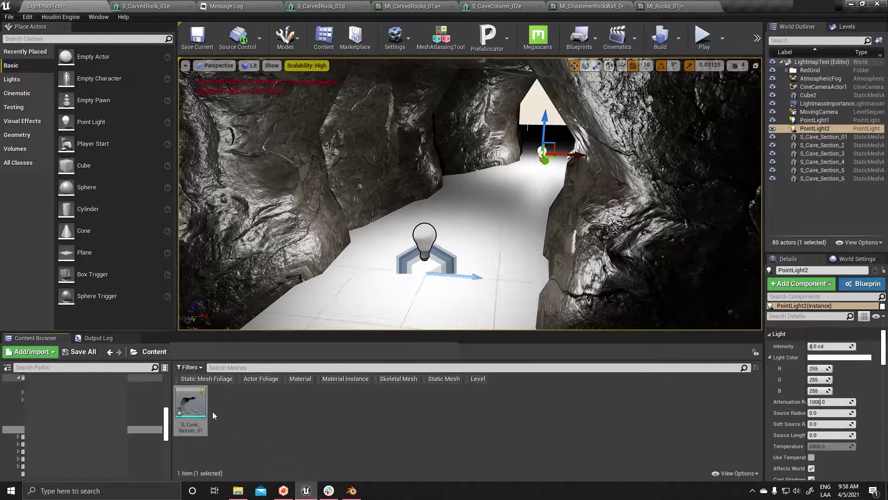
# Reimport S_Cave_Section_01 from the updated FBX and view the bumpy rock walls in the tunnel
pyautogui.rightClick(190, 408)
pyautogui.click(239, 136)
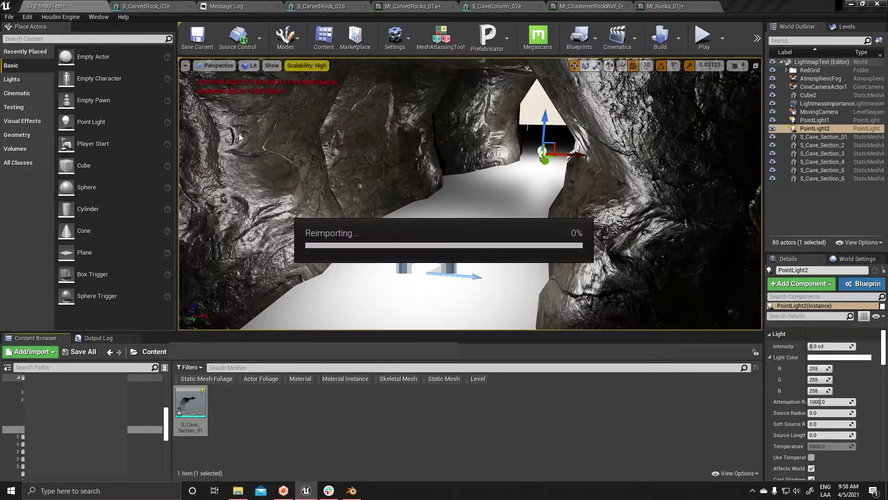
pyautogui.moveTo(472, 259)
pyautogui.mouseDown()
pyautogui.moveTo(472, 296)
pyautogui.moveTo(472, 260)
pyautogui.mouseUp()
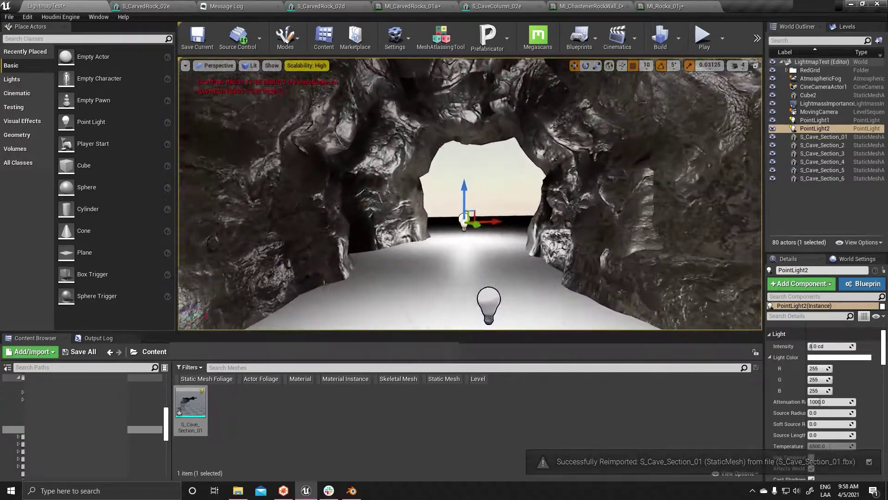
pyautogui.moveTo(472, 259); pyautogui.dragTo(483, 270)
# Preview the S_CarvedRock_02e and S_CarvedRock_02d meshes, then return to the LightmapTest level
pyautogui.click(152, 8)
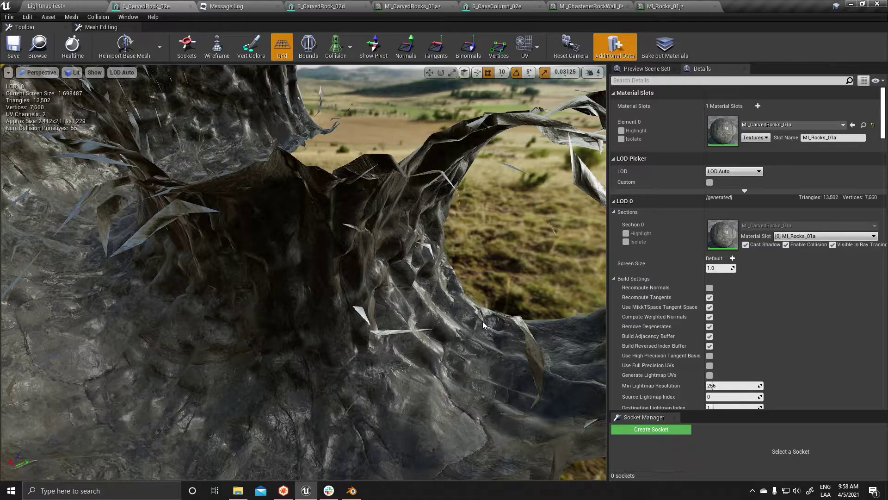
pyautogui.moveTo(484, 325); pyautogui.dragTo(440, 294)
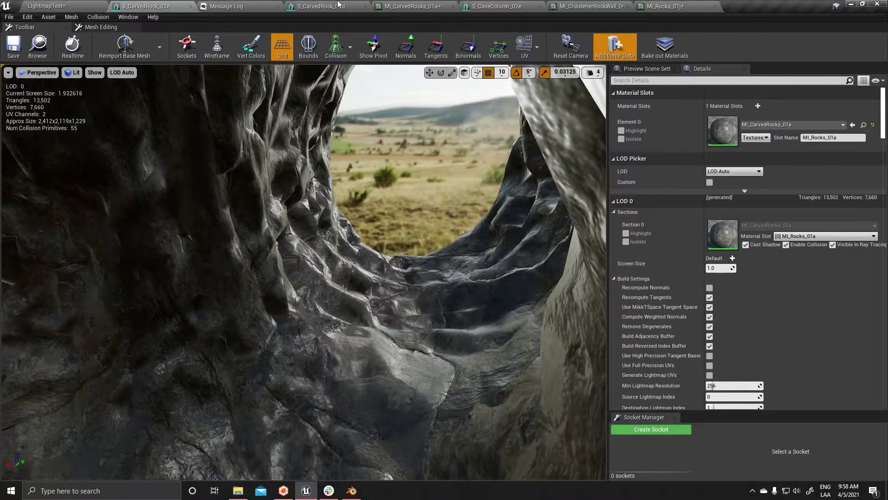
pyautogui.click(340, 5)
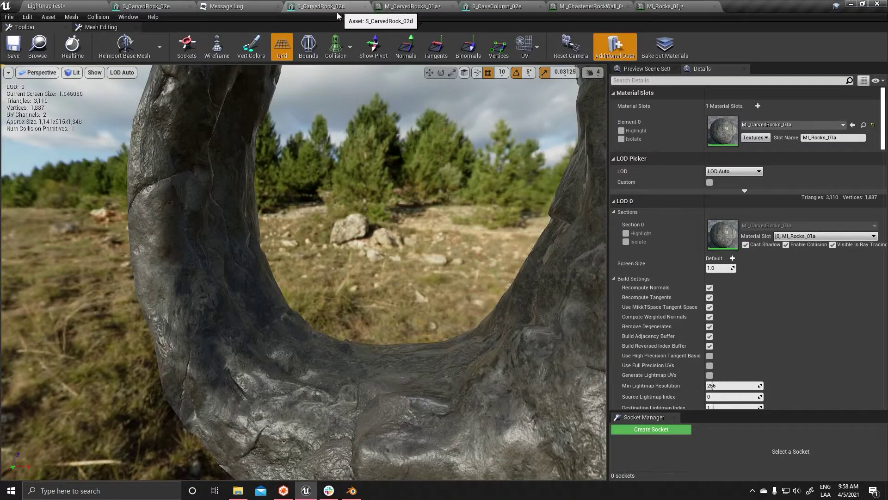
pyautogui.click(64, 8)
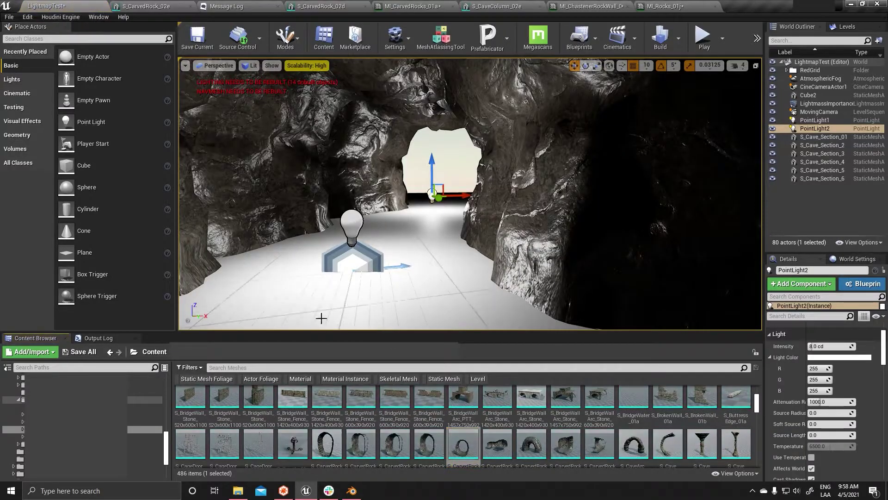
# Place S_CarvedRock_02d in the cave, inspect it, then delete it again
pyautogui.moveTo(498, 464); pyautogui.dragTo(418, 281)
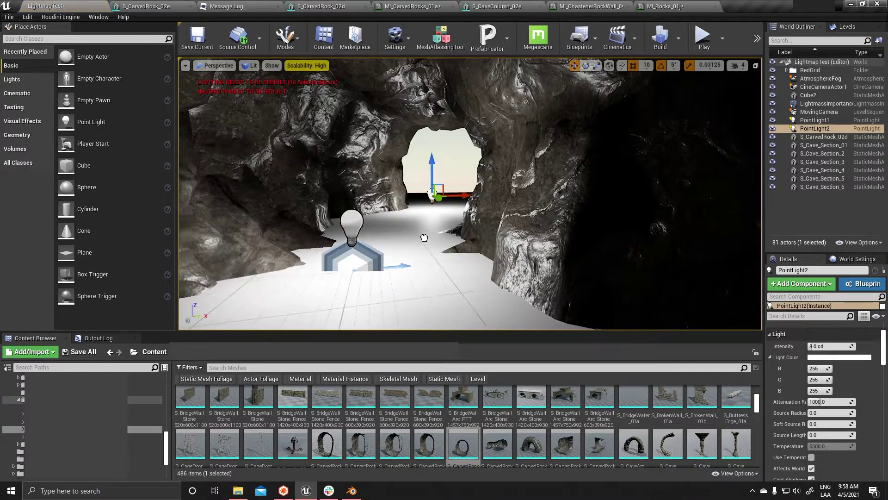
pyautogui.click(447, 265)
pyautogui.moveTo(470, 195); pyautogui.dragTo(469, 176, button='right')
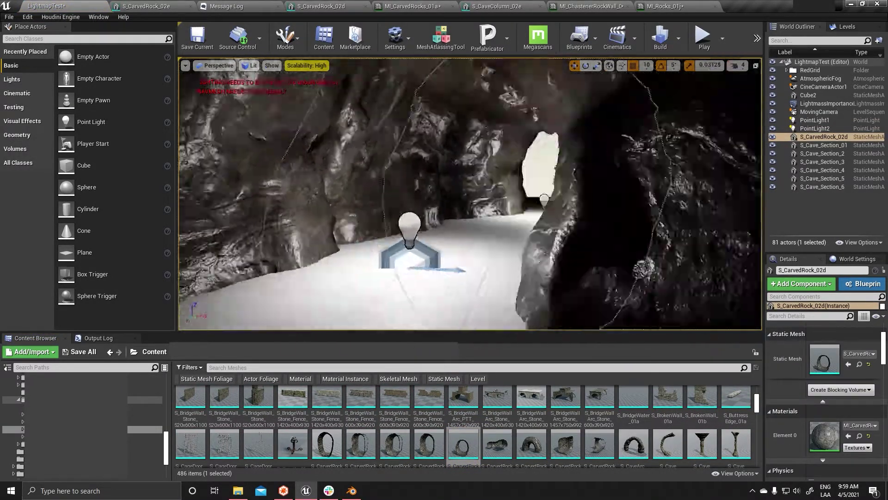
pyautogui.moveTo(511, 302); pyautogui.dragTo(511, 302, button='right')
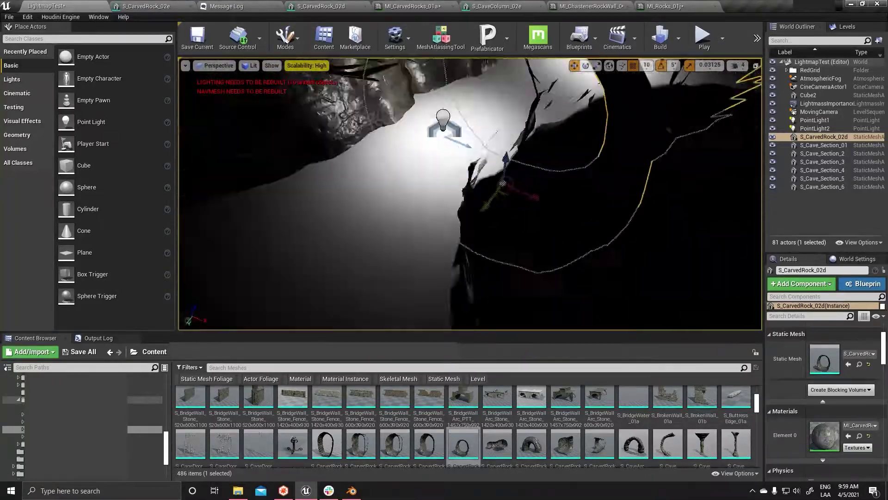
pyautogui.moveTo(509, 223); pyautogui.dragTo(509, 223, button='right')
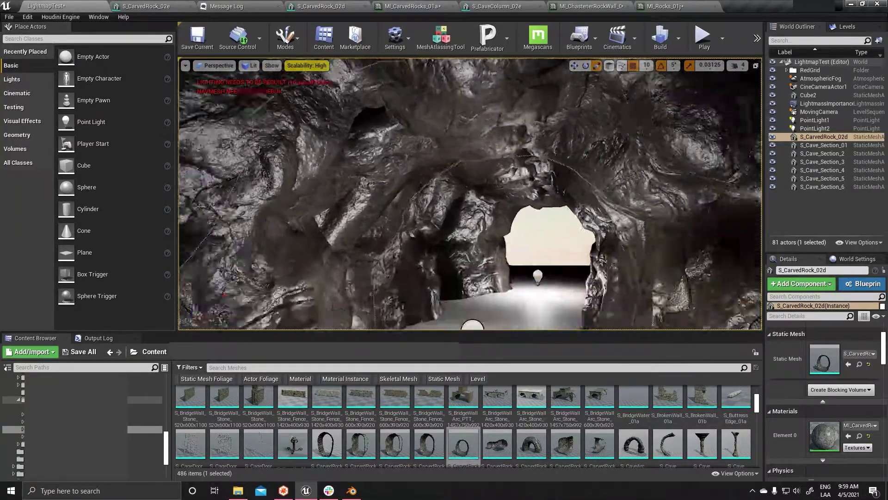
pyautogui.moveTo(495, 283); pyautogui.dragTo(495, 283, button='right')
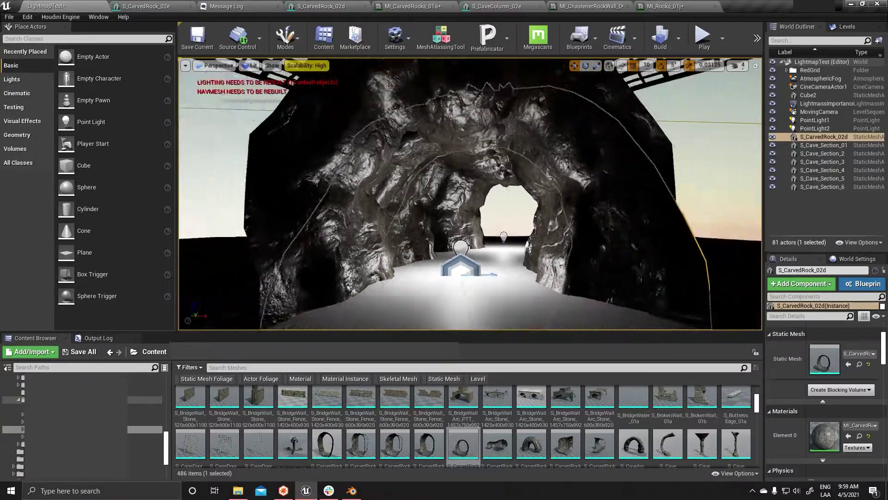
pyautogui.press('Delete')
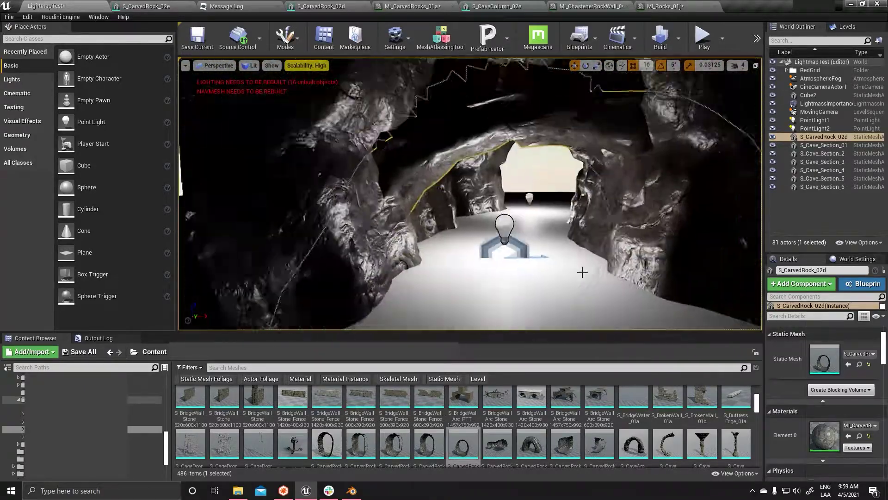
# Copy the first cave wall section to create S_Cave_Section_7
pyautogui.click(581, 268)
pyautogui.moveTo(581, 267); pyautogui.dragTo(550, 222, button='right')
pyautogui.moveTo(576, 249); pyautogui.dragTo(576, 249, button='right')
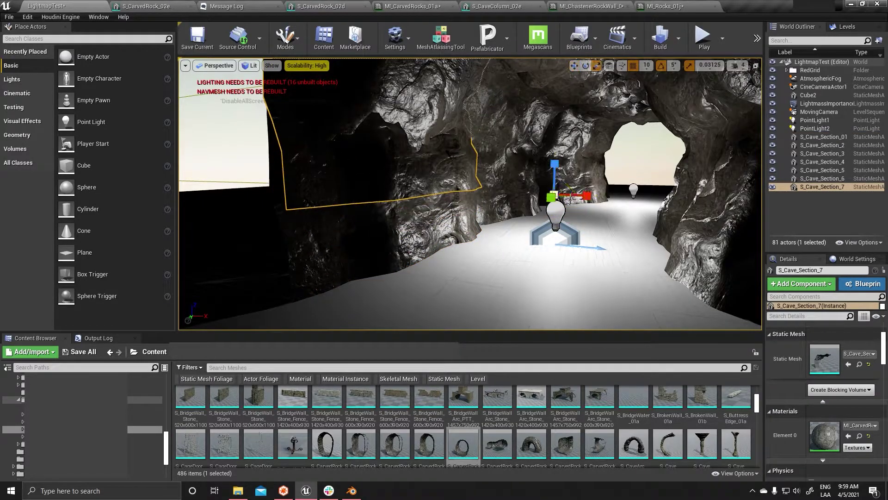
# Rotate the new wall section into place, then add a copy, S_Cave_Section_8, rotated 5 degrees
pyautogui.moveTo(577, 249); pyautogui.dragTo(571, 268, button='right')
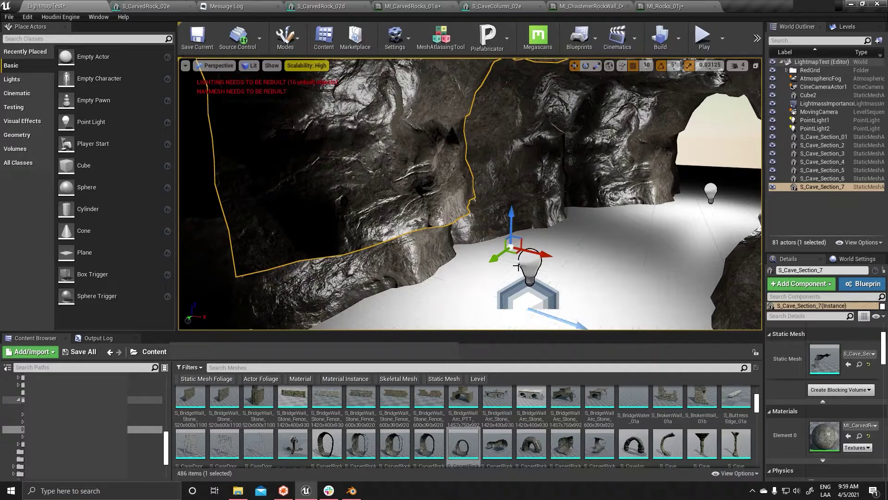
pyautogui.press('e')
pyautogui.moveTo(517, 266); pyautogui.dragTo(546, 266)
pyautogui.moveTo(524, 256); pyautogui.dragTo(375, 252, button='right')
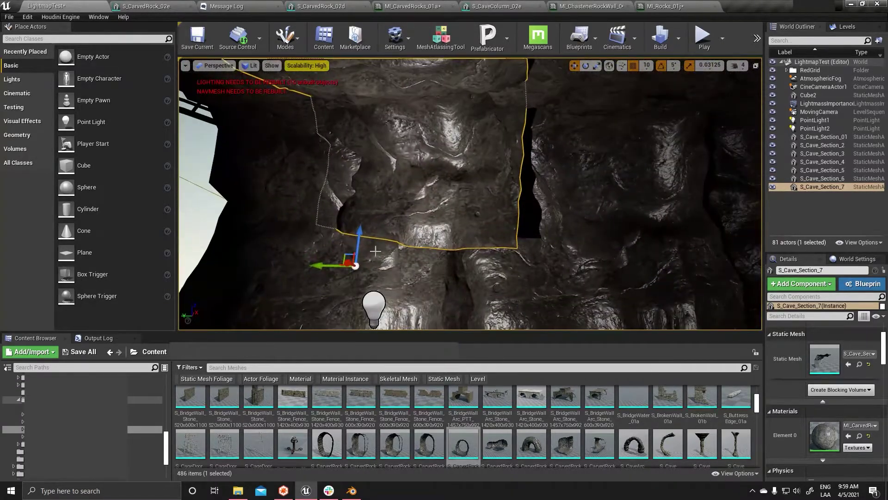
pyautogui.moveTo(357, 290); pyautogui.dragTo(357, 291, button='right')
pyautogui.press('e')
pyautogui.keyDown('alt'); pyautogui.moveTo(407, 273); pyautogui.dragTo(405, 276); pyautogui.keyUp('alt')
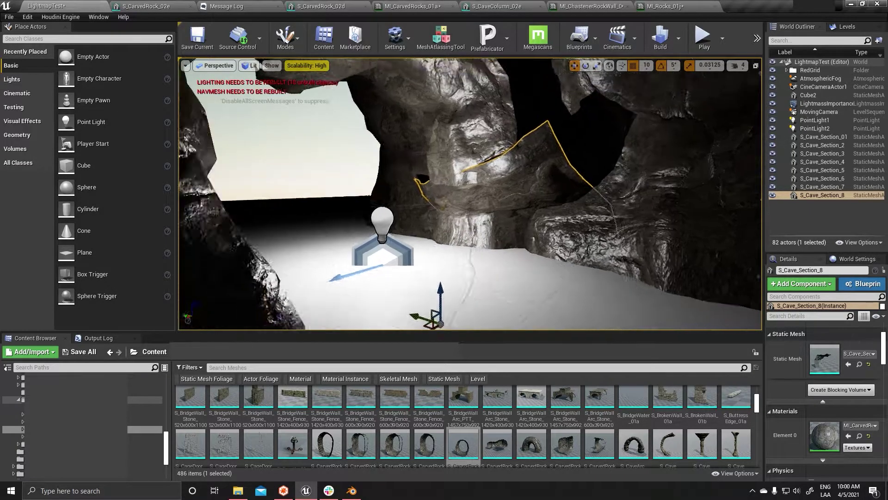
pyautogui.moveTo(373, 319); pyautogui.dragTo(522, 293, button='right')
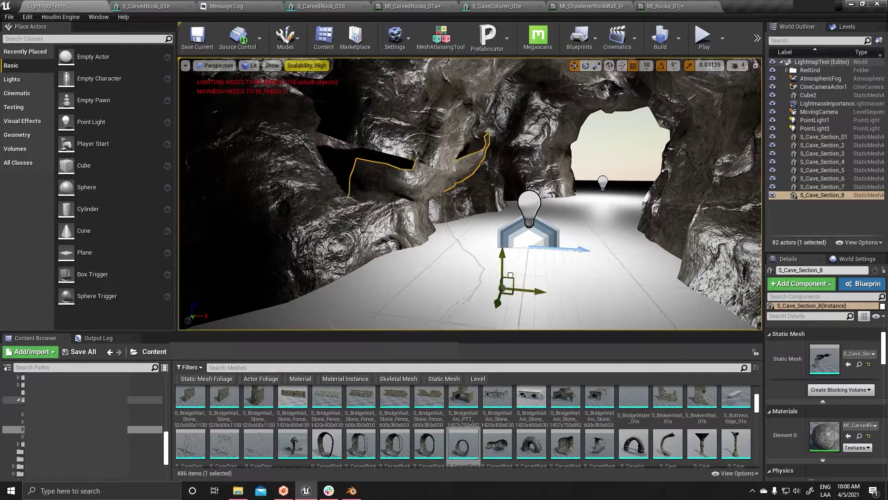
pyautogui.moveTo(534, 271); pyautogui.dragTo(569, 224, button='right')
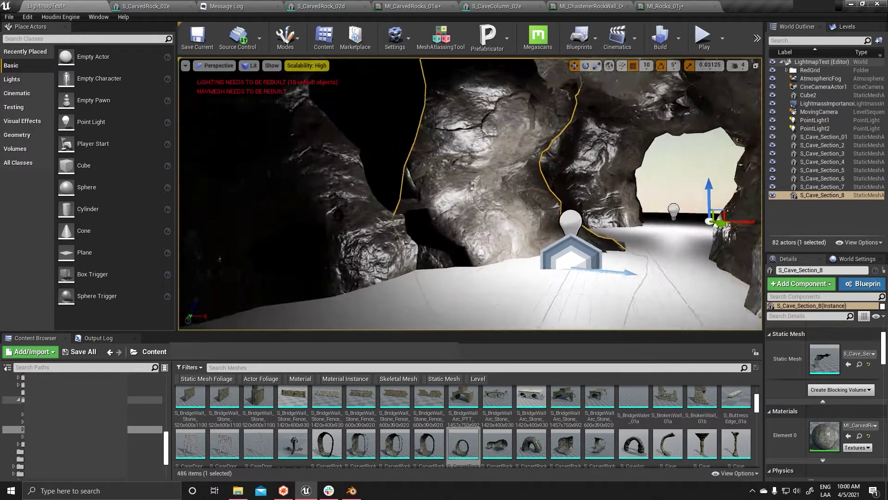
pyautogui.moveTo(617, 252)
pyautogui.mouseDown()
pyautogui.moveTo(547, 278)
pyautogui.moveTo(537, 259)
pyautogui.moveTo(506, 251)
pyautogui.mouseUp()
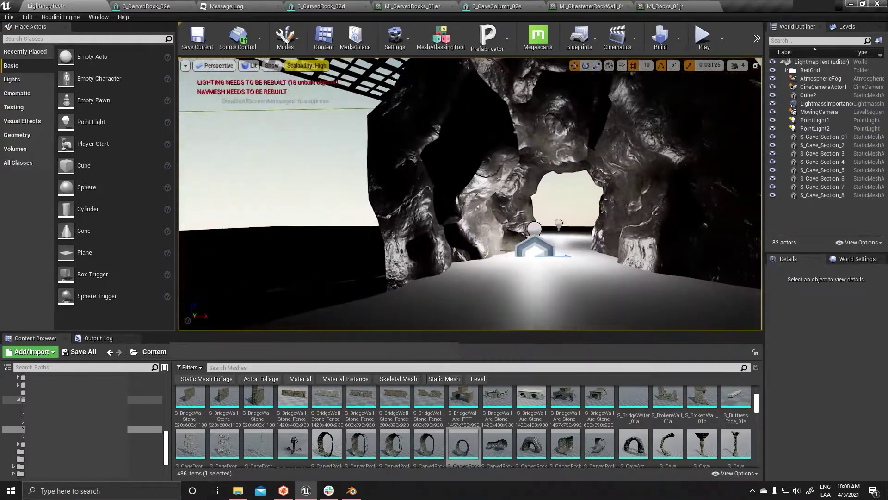
# Delete S_Cave_Section_8 and S_Cave_Section_7 so the corridor ends at section 6
pyautogui.click(486, 226)
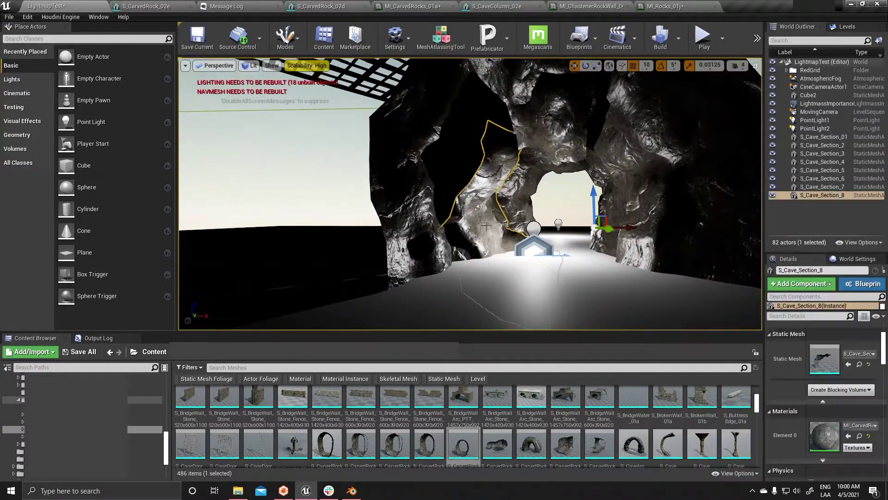
pyautogui.press('Delete')
pyautogui.click(523, 160)
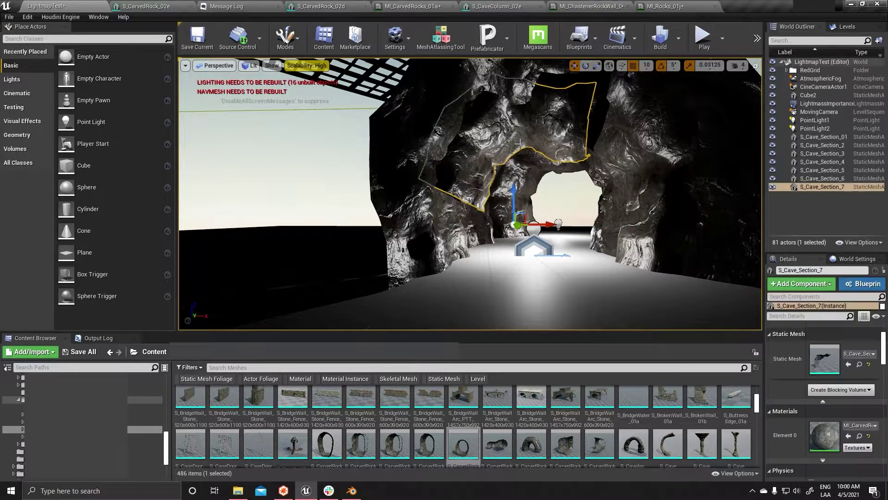
pyautogui.press('Delete')
pyautogui.moveTo(468, 225); pyautogui.dragTo(468, 199)
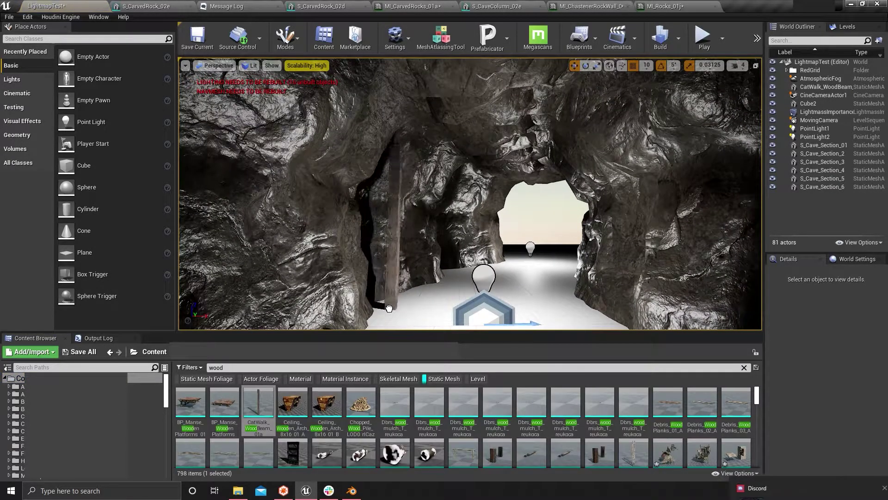
# Angle copies of CatWalk_WoodBeam_01a into diagonal braces and add another support beam
pyautogui.click(389, 309)
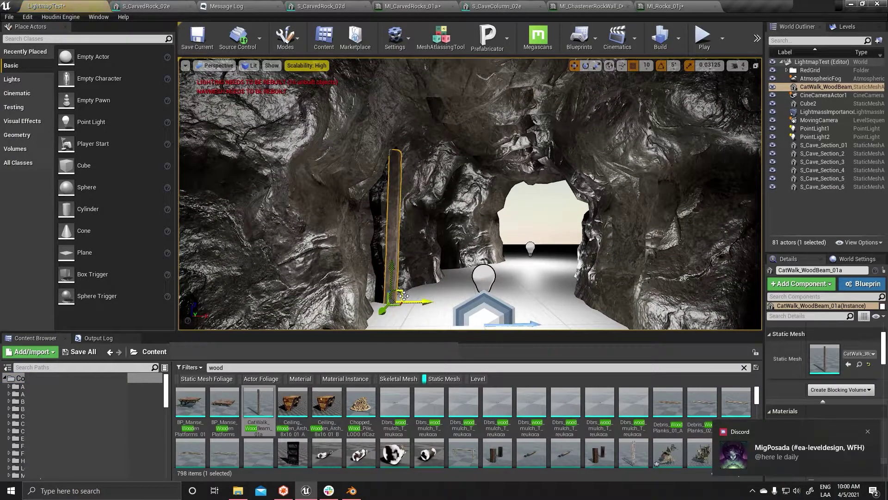
pyautogui.press('f')
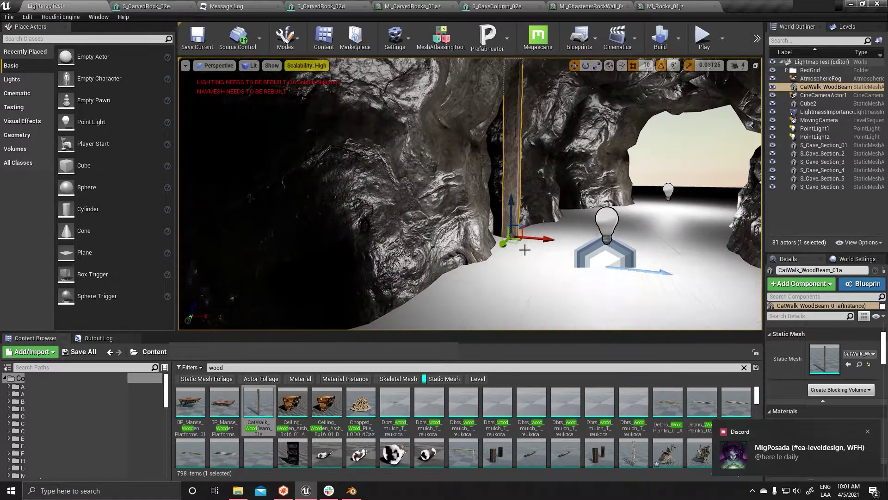
pyautogui.press('w')
pyautogui.moveTo(551, 253); pyautogui.dragTo(532, 259, button='right')
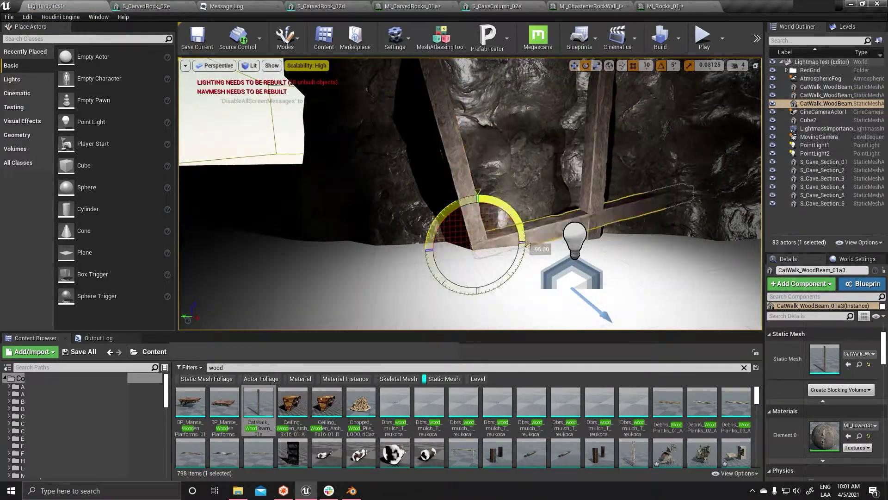
pyautogui.moveTo(461, 217); pyautogui.dragTo(454, 217, button='right')
pyautogui.press('Escape')
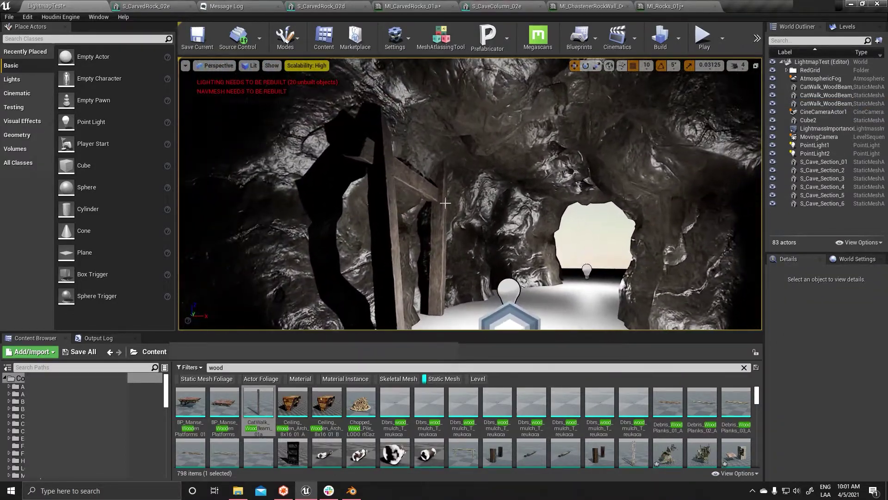
pyautogui.click(453, 217)
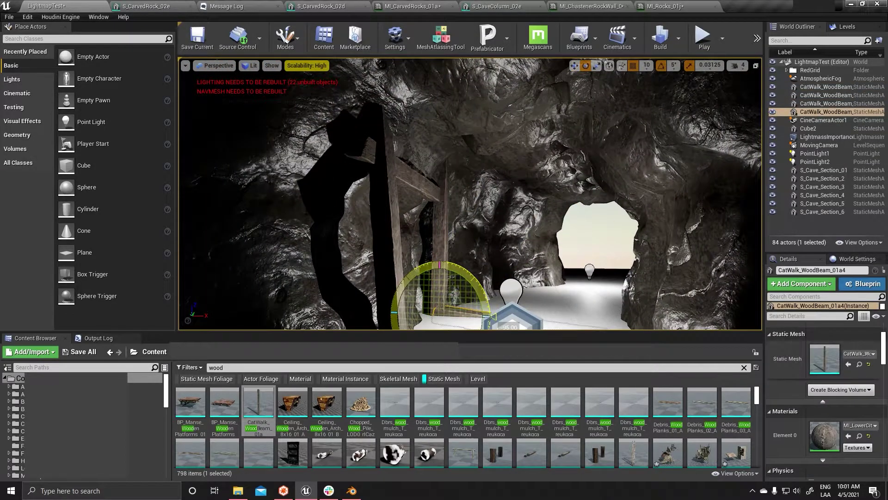
pyautogui.moveTo(455, 160)
pyautogui.mouseDown(button='right')
pyautogui.moveTo(566, 320)
pyautogui.moveTo(463, 278)
pyautogui.mouseUp(button='right')
# Undo the accidental scaling of the floor slab
pyautogui.click(567, 320)
pyautogui.click(509, 296)
pyautogui.hotkey('ctrl', 'z')
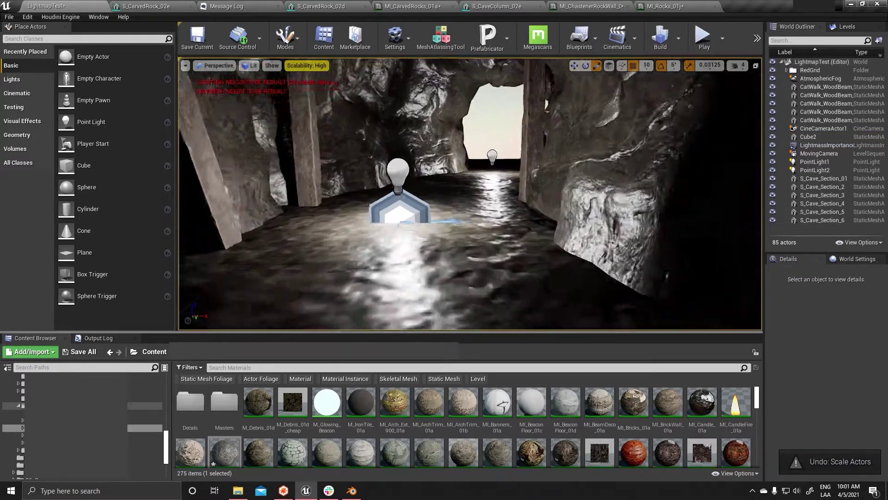
# Search 'rock' and place the LVL_ManseRoad_Leper mesh, rotated to rest atop the wooden beams
pyautogui.write('rock')
pyautogui.click(443, 379)
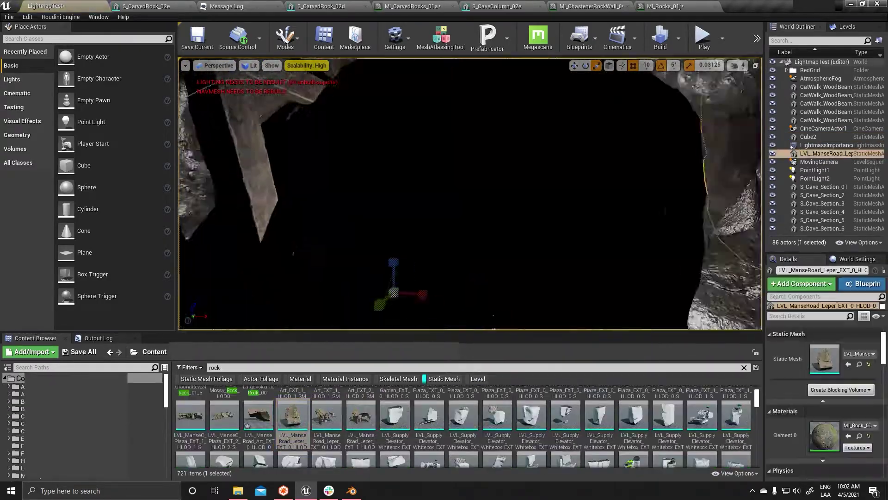
pyautogui.moveTo(293, 415); pyautogui.dragTo(445, 273)
pyautogui.moveTo(446, 273); pyautogui.dragTo(489, 184, button='right')
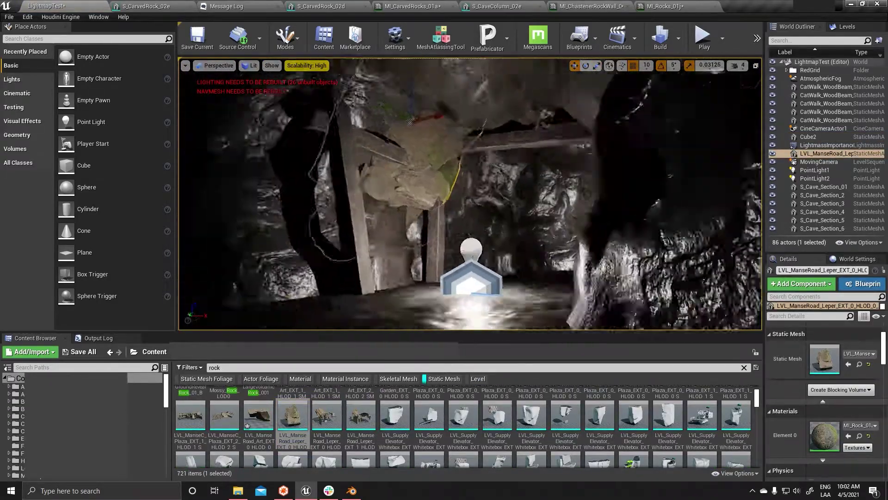
pyautogui.moveTo(527, 148); pyautogui.dragTo(469, 86, button='right')
pyautogui.press('e')
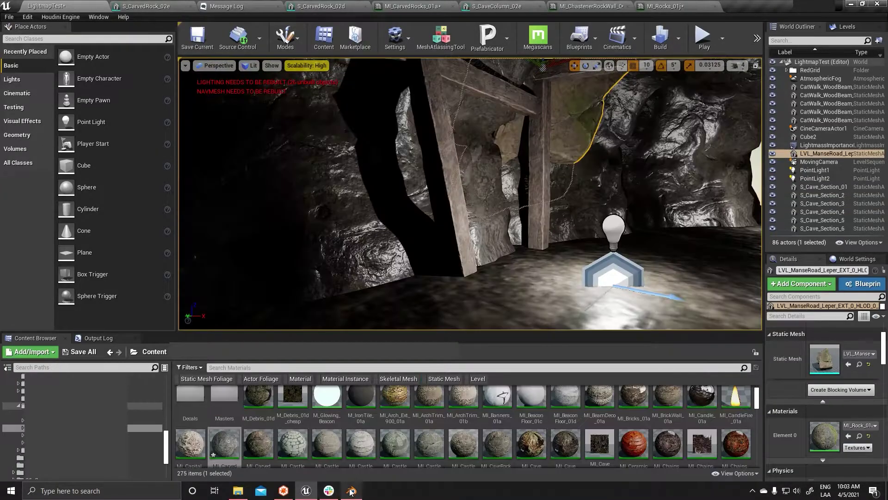
pyautogui.moveTo(517, 210); pyautogui.dragTo(518, 210, button='right')
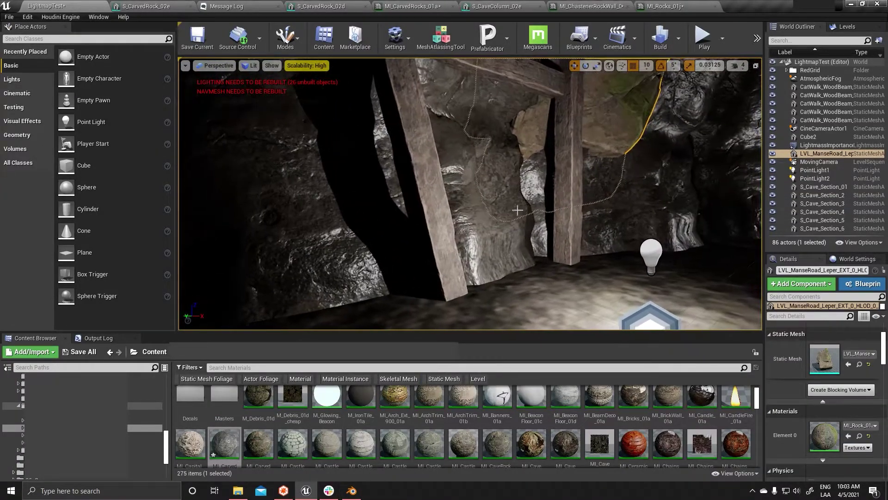
pyautogui.moveTo(378, 215); pyautogui.dragTo(391, 253, button='right')
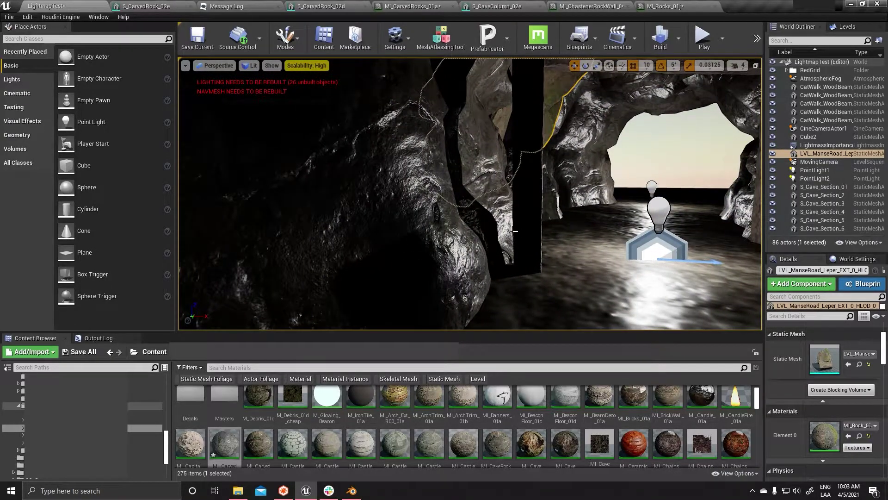
# In Blender, select the displaced wall plane and enter Edit Mode
pyautogui.click(357, 494)
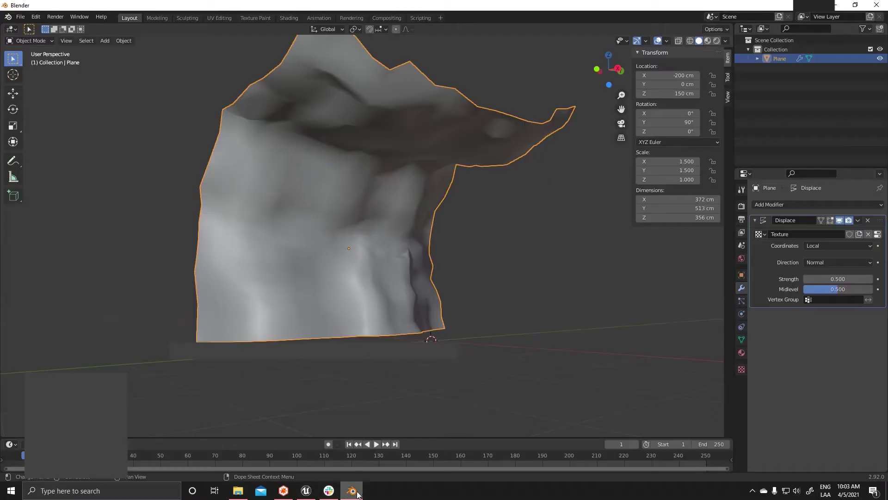
pyautogui.click(418, 284)
pyautogui.moveTo(384, 289); pyautogui.dragTo(359, 296, button='middle')
pyautogui.moveTo(375, 333); pyautogui.dragTo(387, 308, button='middle')
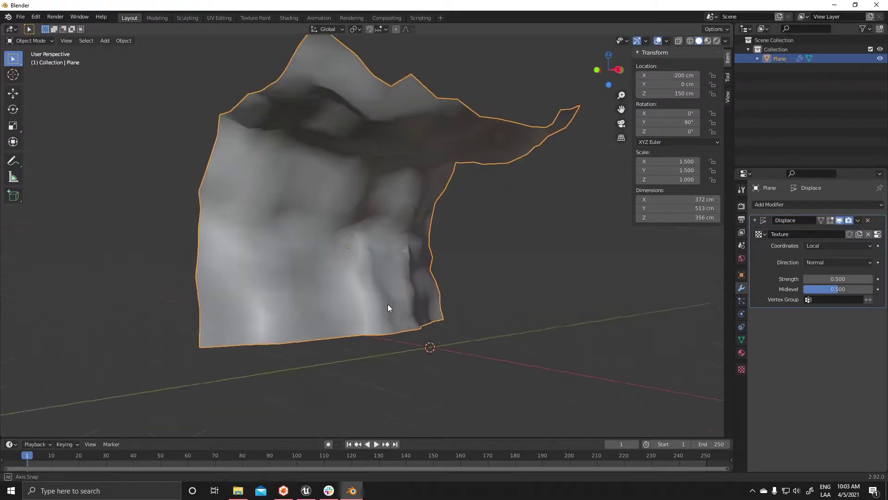
pyautogui.press('Tab')
pyautogui.scroll(2, 392, 308)
pyautogui.scroll(2, 399, 276)
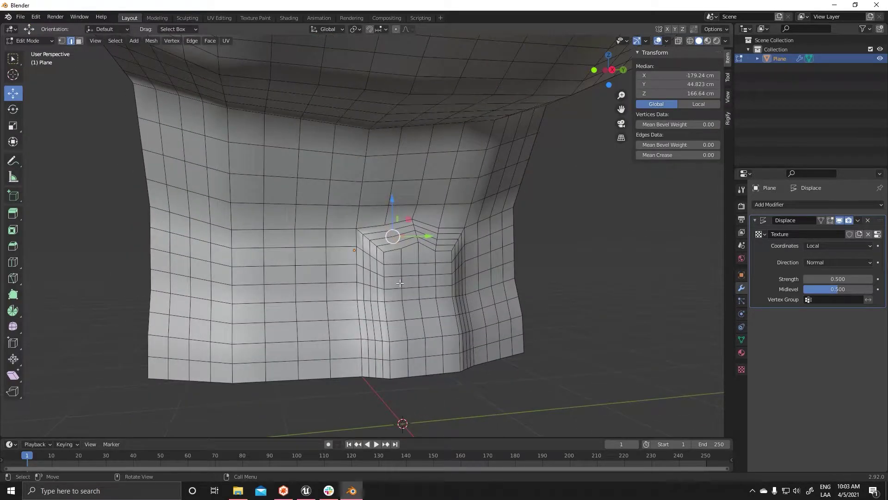
# Duplicate the protruding column's faces, shift the copy left of the original, and scale it
pyautogui.press('3')
pyautogui.moveTo(399, 283); pyautogui.dragTo(381, 352, button='middle')
pyautogui.keyDown('alt'); pyautogui.click(381, 357); pyautogui.keyUp('alt')
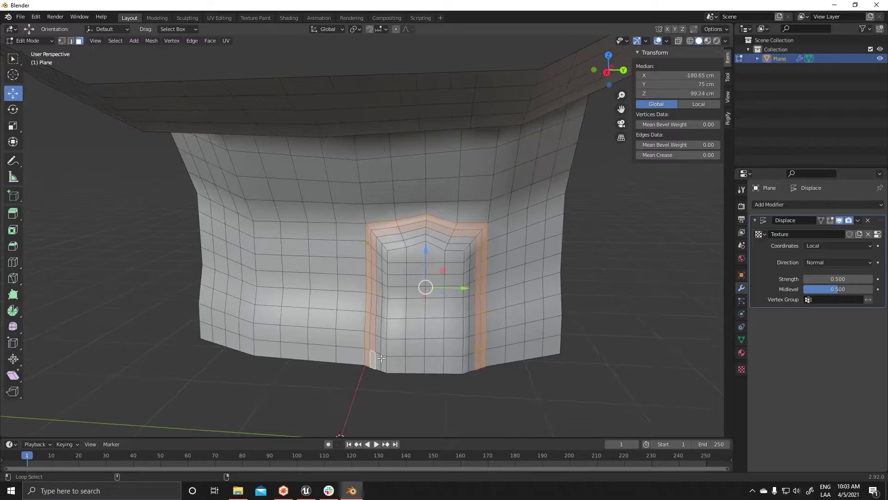
pyautogui.hotkey('shift', 'd')
pyautogui.click(315, 301)
pyautogui.moveTo(314, 301); pyautogui.dragTo(296, 297, button='middle')
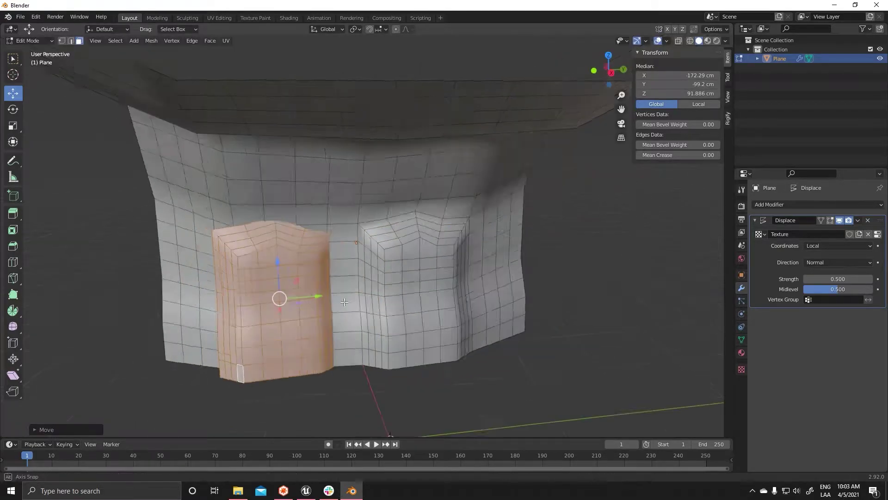
pyautogui.scroll(3, 344, 291)
pyautogui.press('s')
pyautogui.click(388, 316)
# Return to Object Mode, reselect the wall plane, and export it as FBX again
pyautogui.moveTo(387, 316)
pyautogui.mouseDown(button='middle')
pyautogui.moveTo(366, 270)
pyautogui.moveTo(486, 340)
pyautogui.moveTo(390, 291)
pyautogui.mouseUp(button='middle')
pyautogui.press('Tab')
pyautogui.click(486, 336)
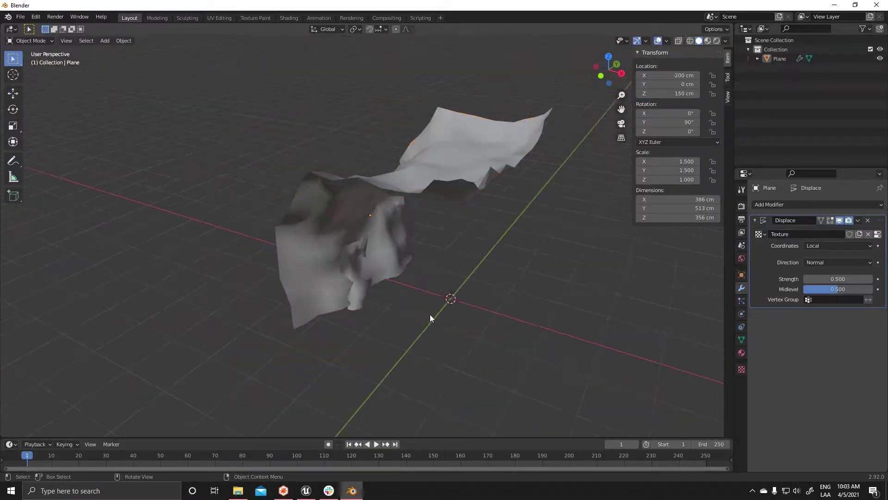
pyautogui.click(390, 291)
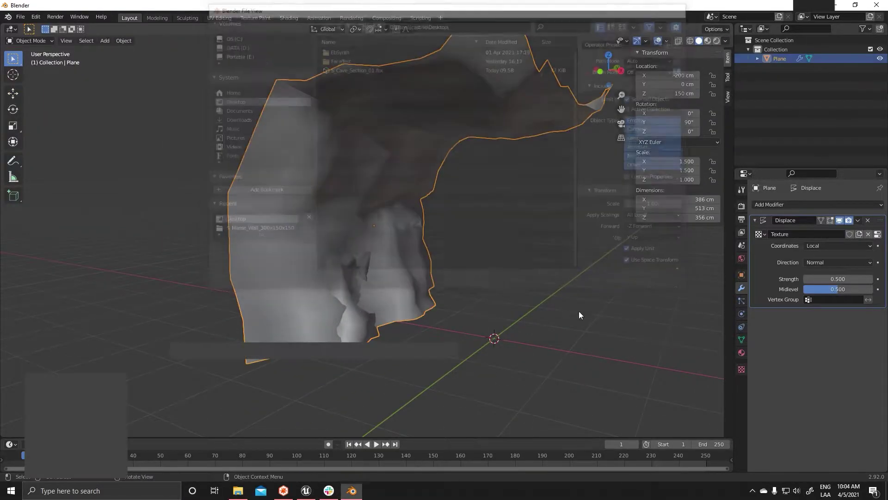
pyautogui.hotkey('alt', 'Tab')
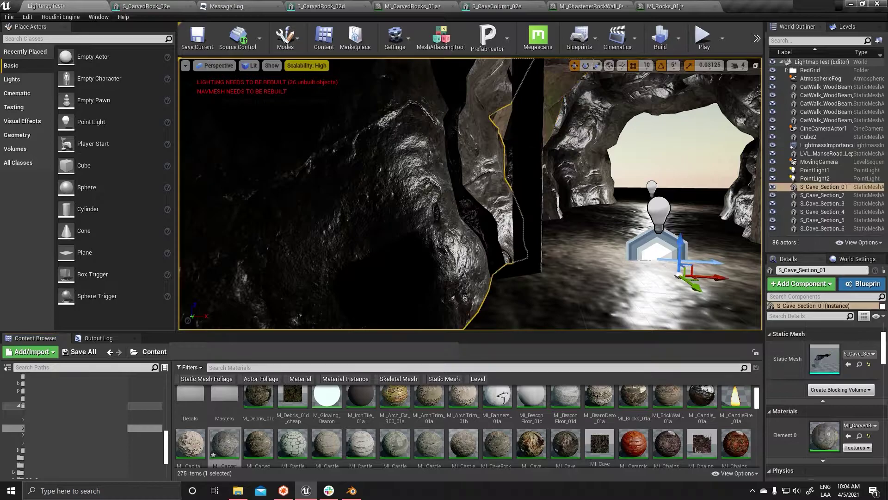
# Locate S_Cave_Section_01 in the Content Browser and reimport it with the new pillar
pyautogui.scroll(-5, 450, 316)
pyautogui.hotkey('ctrl', 'b')
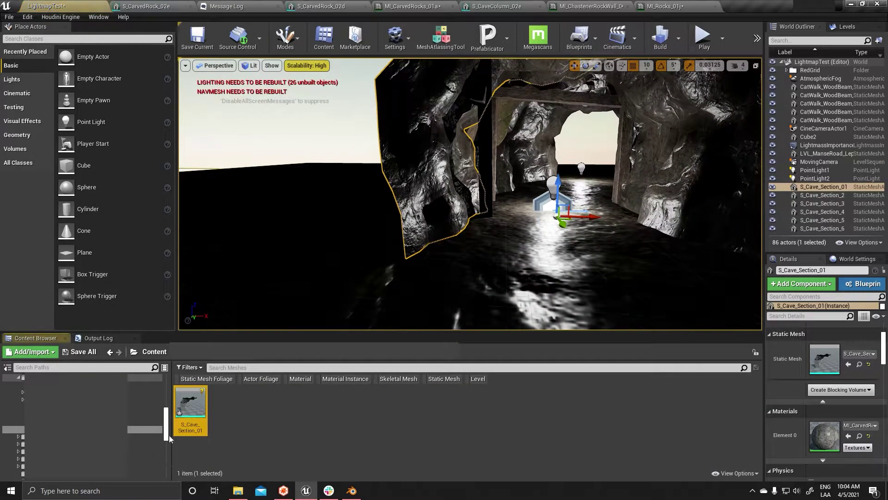
pyautogui.rightClick(200, 419)
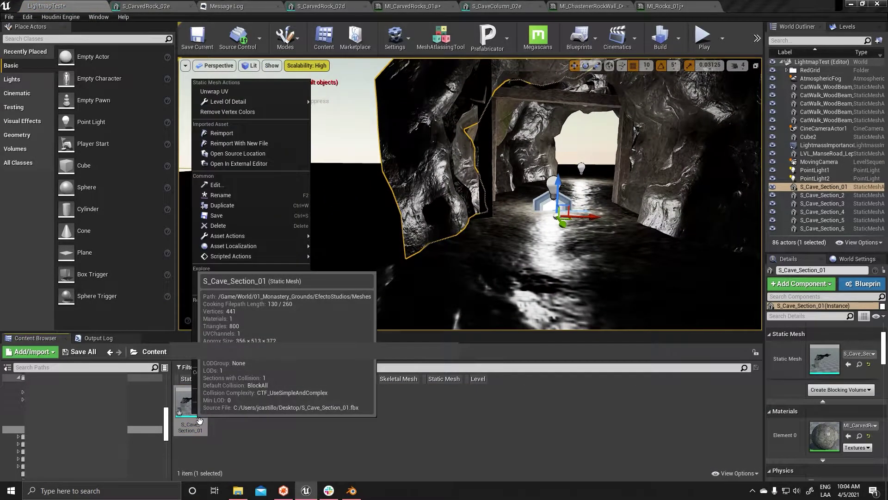
pyautogui.click(233, 135)
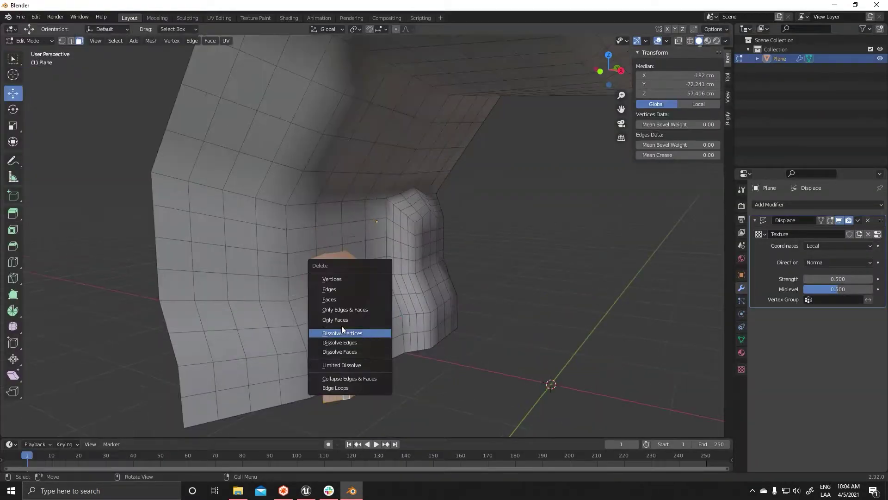
# Dissolve the selected vertices and push the new column's face outward, widening the wall to 446 cm
pyautogui.click(341, 327)
pyautogui.moveTo(341, 327); pyautogui.dragTo(431, 336, button='middle')
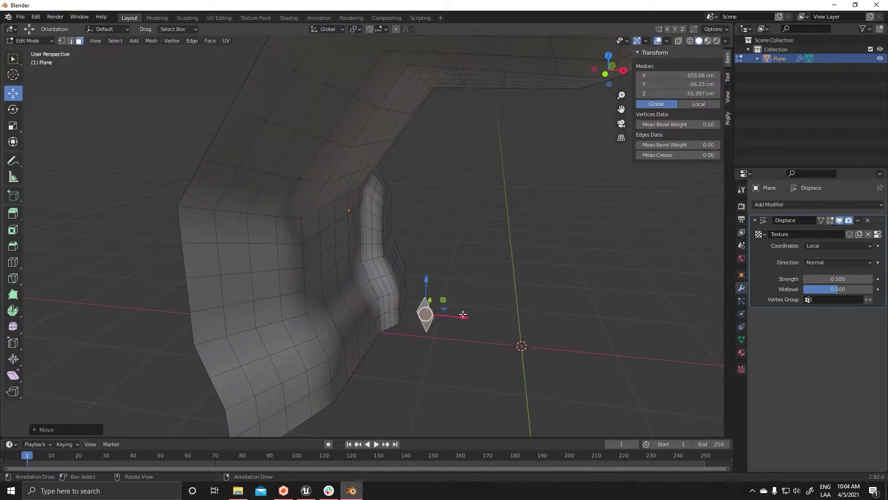
pyautogui.moveTo(463, 314)
pyautogui.mouseDown()
pyautogui.moveTo(360, 278)
pyautogui.moveTo(444, 254)
pyautogui.mouseUp()
pyautogui.moveTo(444, 254); pyautogui.dragTo(393, 258, button='middle')
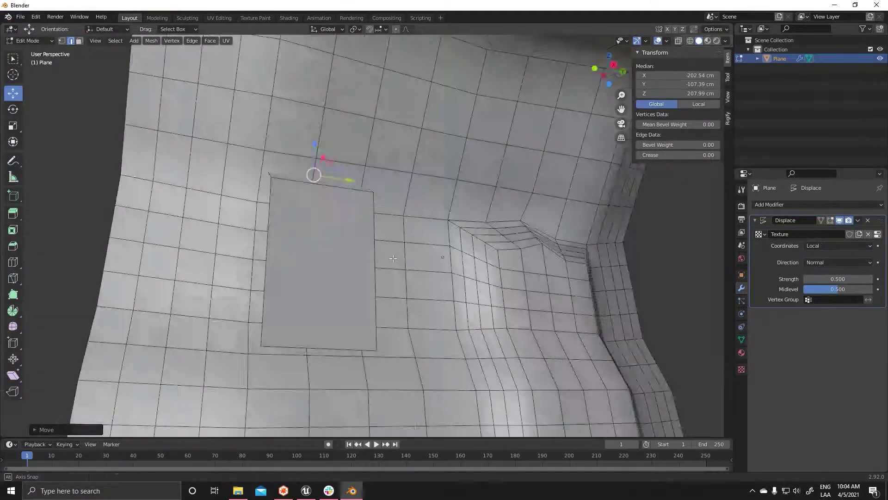
pyautogui.moveTo(393, 258); pyautogui.dragTo(439, 352)
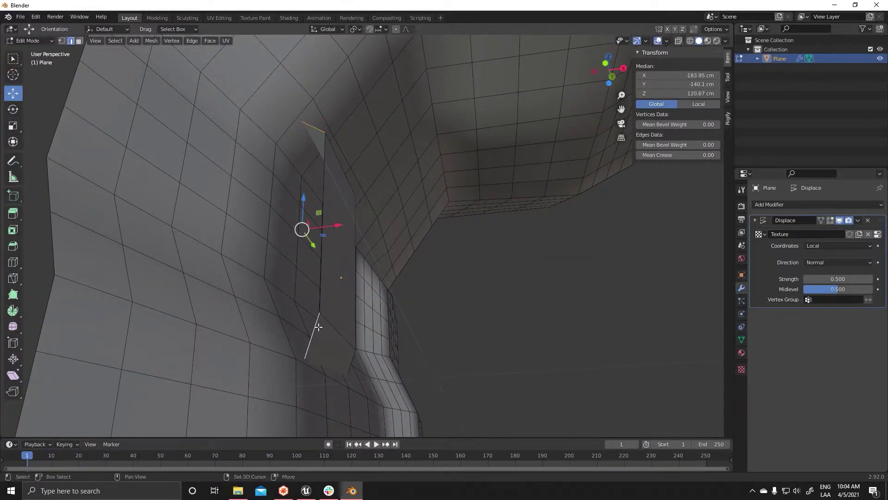
pyautogui.moveTo(318, 327); pyautogui.dragTo(401, 173, button='middle')
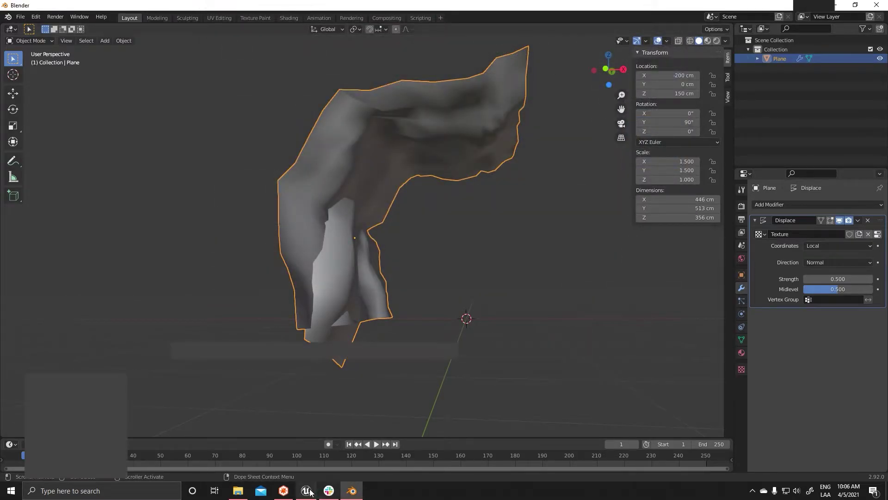
pyautogui.click(307, 490)
# Reimport S_Cave_Section_01 so the widened pillar wall appears in the cave
pyautogui.rightClick(192, 406)
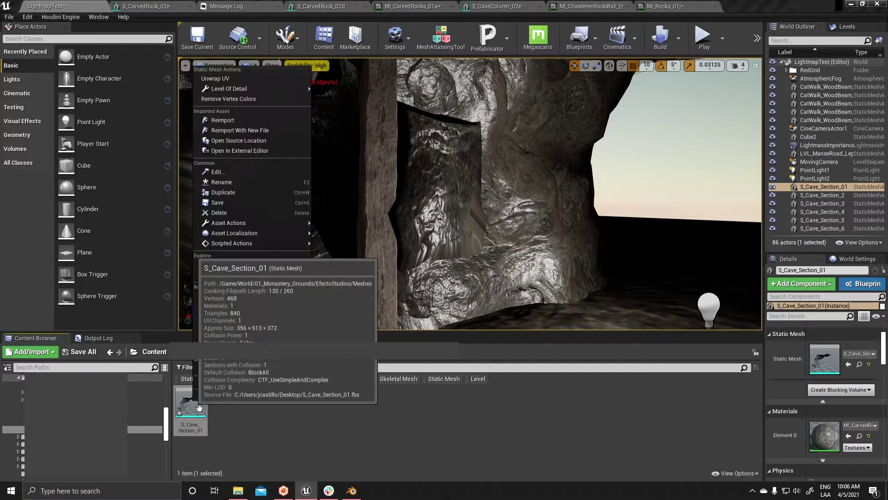
pyautogui.click(243, 121)
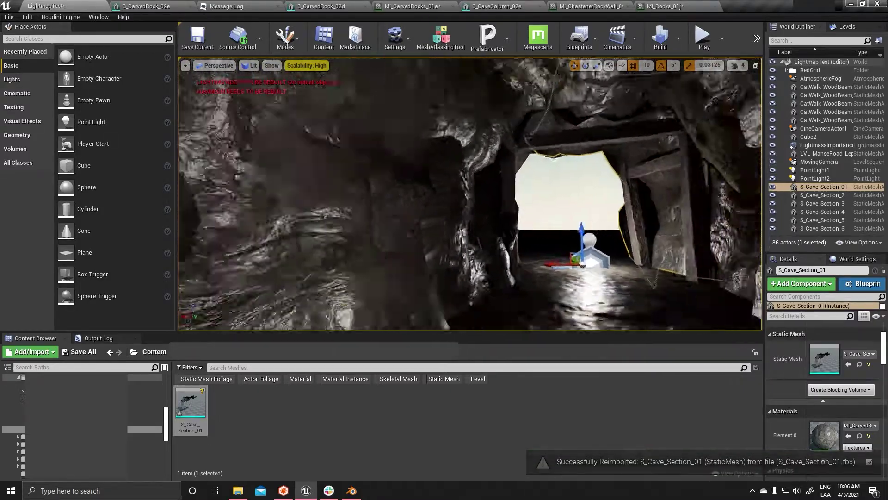
pyautogui.moveTo(717, 131); pyautogui.dragTo(718, 131, button='right')
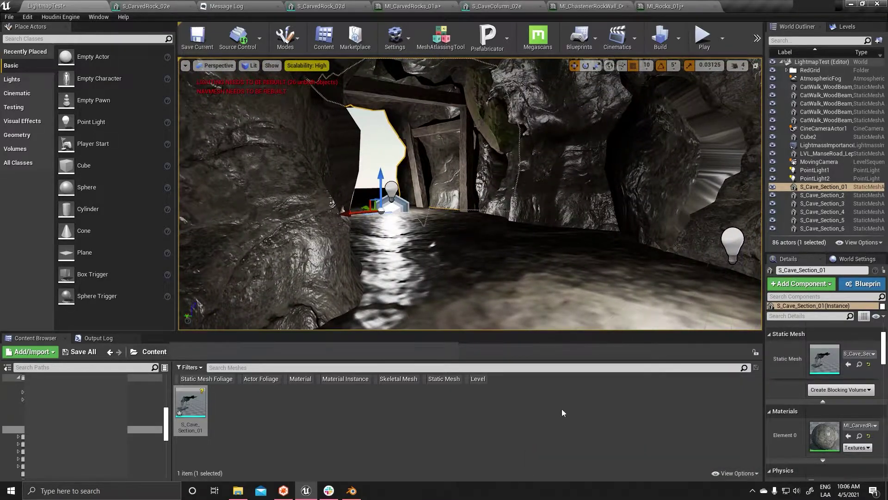
pyautogui.hotkey('alt', 'Tab')
# In Blender's UV Editing workspace, select all faces and unwrap the wall's UVs
pyautogui.click(219, 18)
pyautogui.press('a')
pyautogui.press('u')
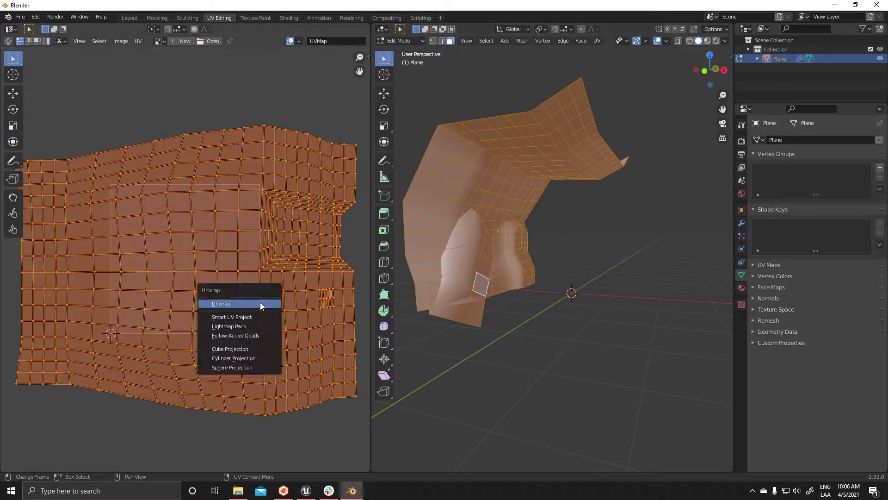
pyautogui.click(260, 302)
pyautogui.press('Tab')
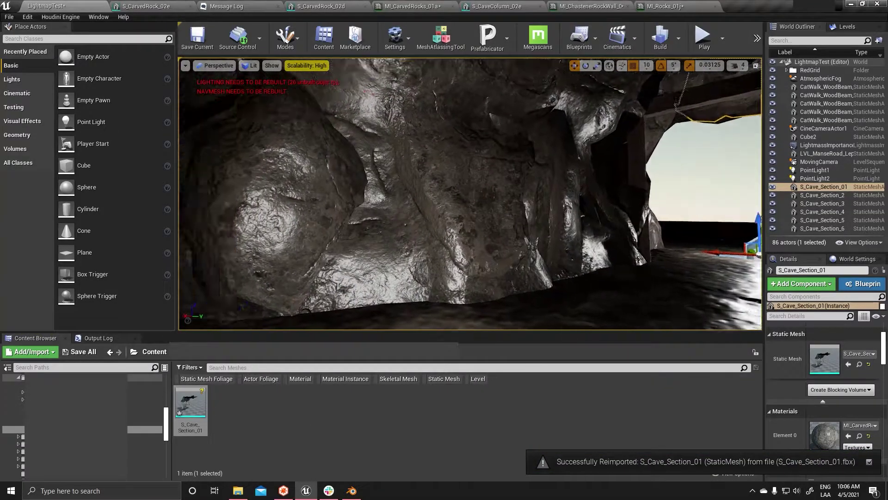
# Fly through the tunnel to inspect the reimported S_Cave_Section_01, then return to Blender
pyautogui.moveTo(470, 194); pyautogui.dragTo(417, 195, button='right')
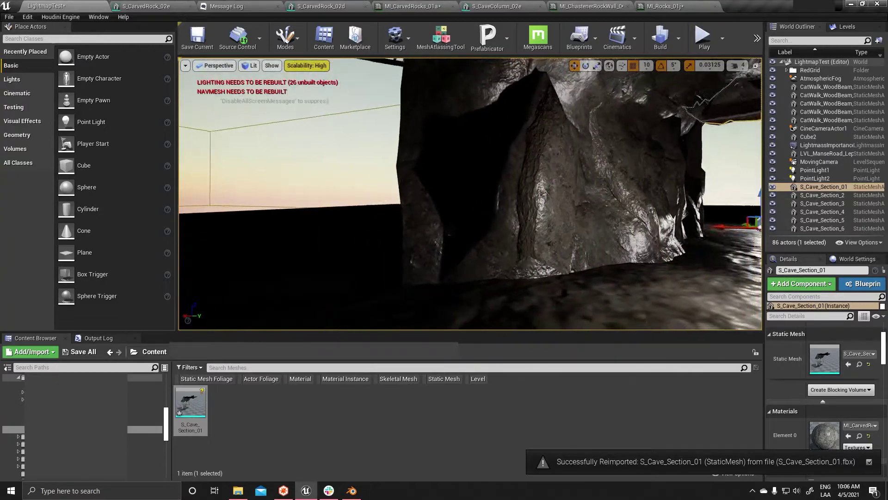
pyautogui.moveTo(605, 166); pyautogui.dragTo(579, 175, button='right')
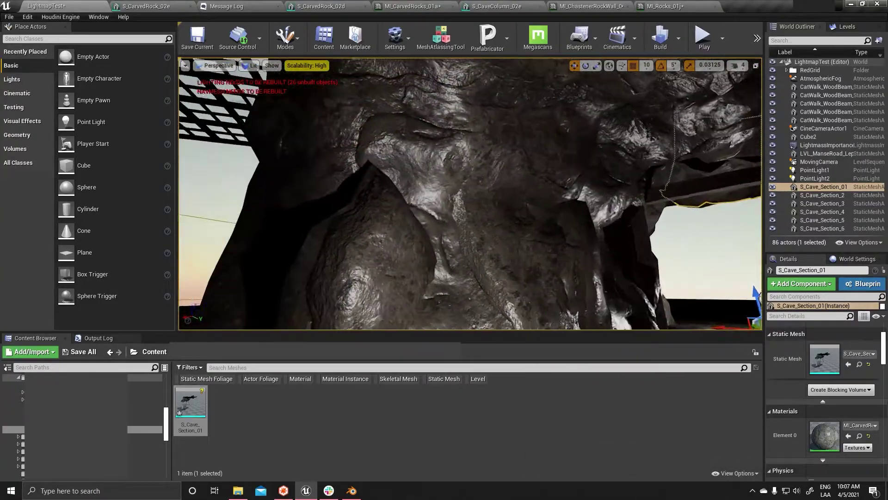
pyautogui.click(353, 489)
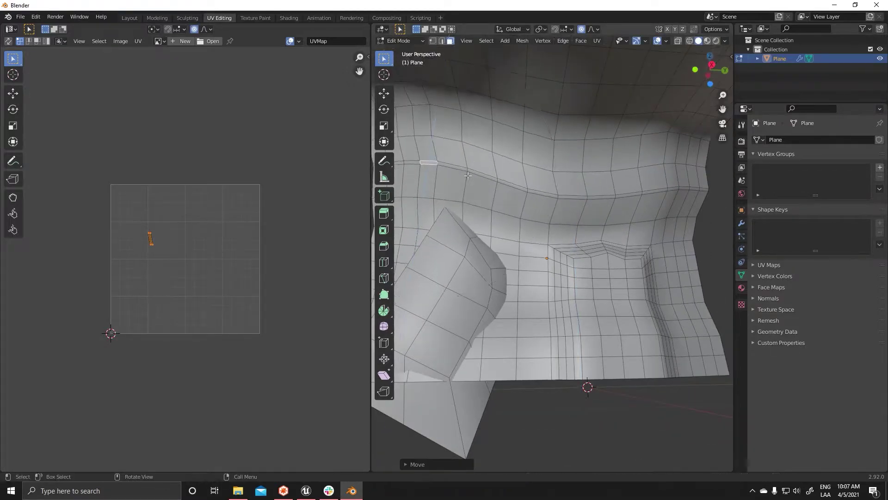
# Select a shorter edge path on the wall and move it with proportional editing on
pyautogui.moveTo(468, 175)
pyautogui.mouseDown(button='middle')
pyautogui.moveTo(525, 316)
pyautogui.moveTo(579, 283)
pyautogui.mouseUp(button='middle')
pyautogui.moveTo(540, 152)
pyautogui.mouseDown(button='middle')
pyautogui.moveTo(560, 134)
pyautogui.moveTo(550, 100)
pyautogui.moveTo(572, 60)
pyautogui.mouseUp(button='middle')
pyautogui.keyDown('alt'); pyautogui.click(564, 123); pyautogui.keyUp('alt')
pyautogui.click(584, 29)
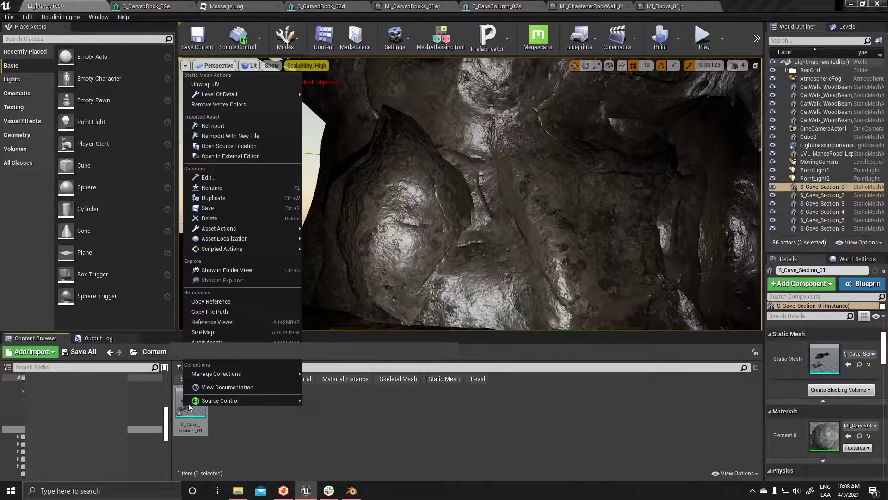
pyautogui.click(212, 125)
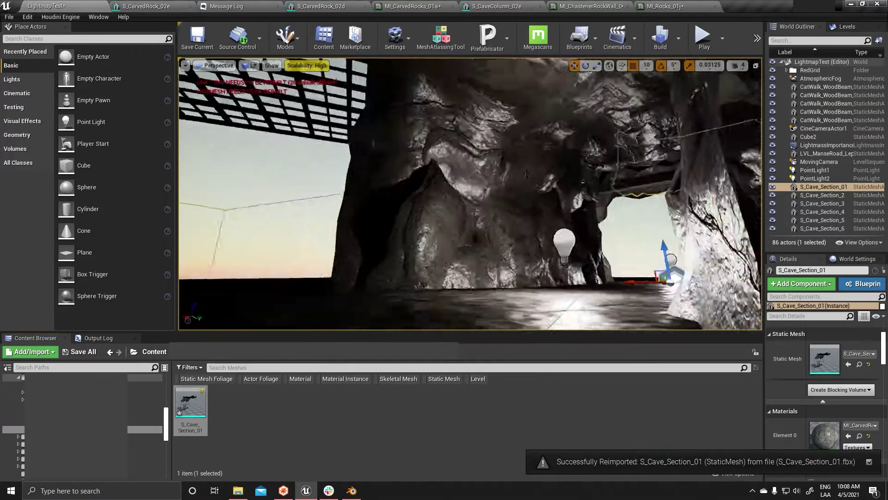
pyautogui.click(350, 492)
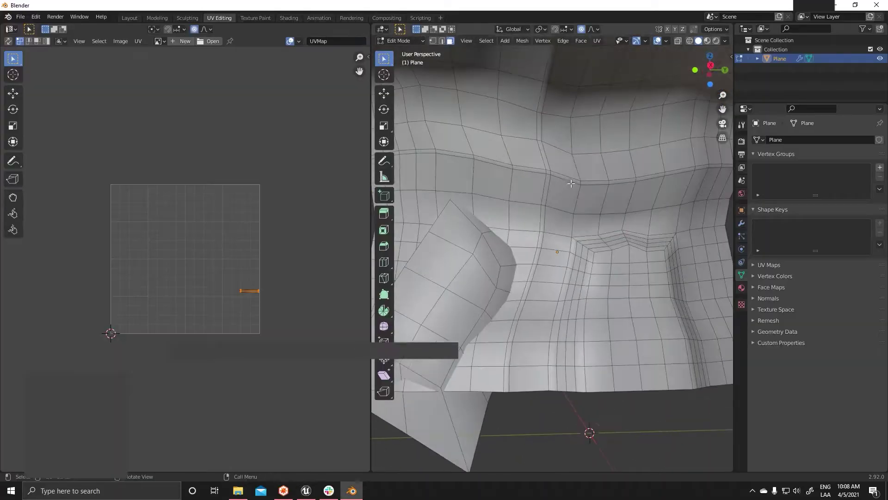
pyautogui.click(569, 204)
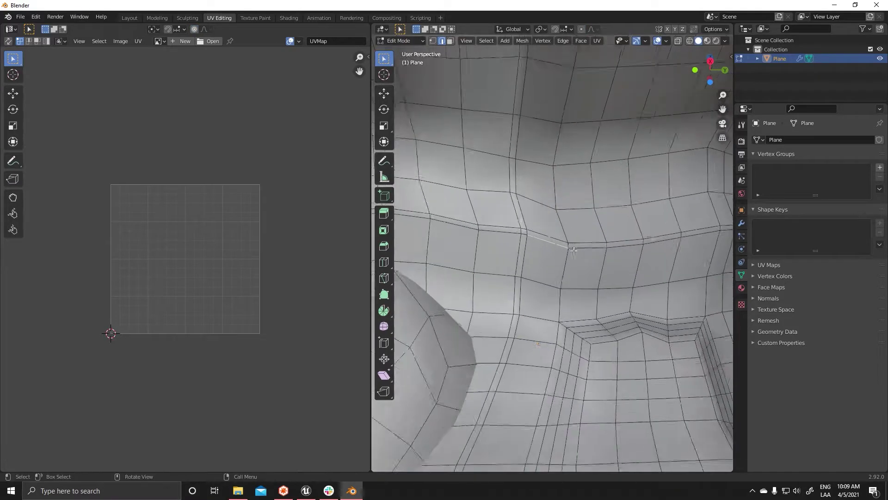
# Dissolve the extra edge loop on the cave wall mesh
pyautogui.rightClick(482, 244)
pyautogui.moveTo(482, 244)
pyautogui.mouseDown(button='middle')
pyautogui.moveTo(679, 277)
pyautogui.moveTo(565, 191)
pyautogui.mouseUp(button='middle')
pyautogui.press('g')
pyautogui.press('z')
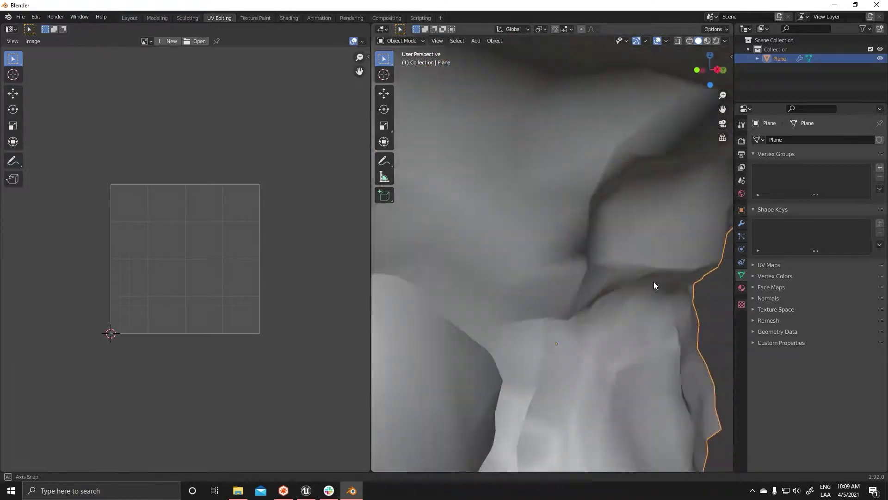
pyautogui.rightClick(654, 281)
pyautogui.moveTo(653, 281); pyautogui.dragTo(587, 238, button='middle')
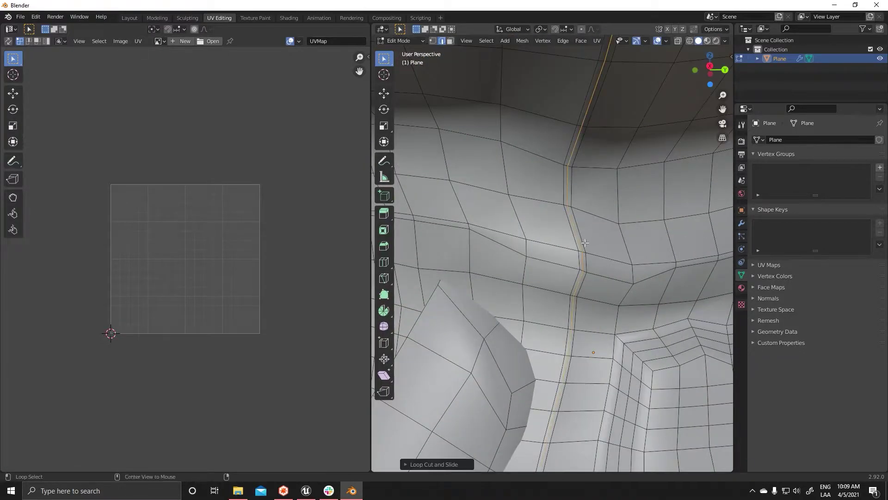
pyautogui.click(563, 286)
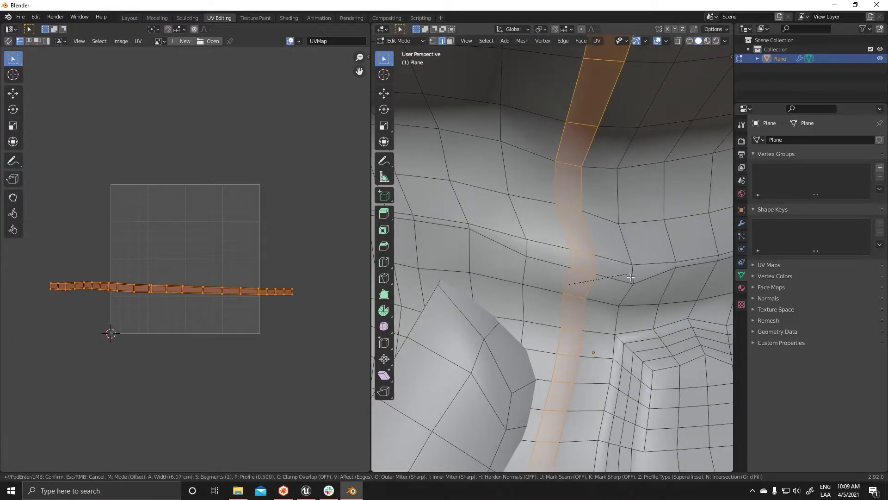
pyautogui.rightClick(631, 276)
# Unwrap the whole wall mesh's UVs and reimport S_Cave_Section_01 in Unreal
pyautogui.scroll(-8, 618, 446)
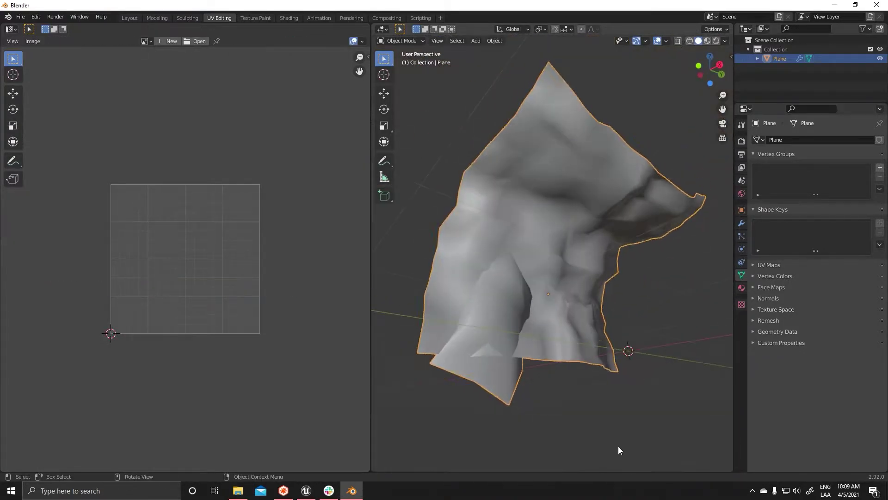
pyautogui.press('a')
pyautogui.press('u')
pyautogui.press('Return')
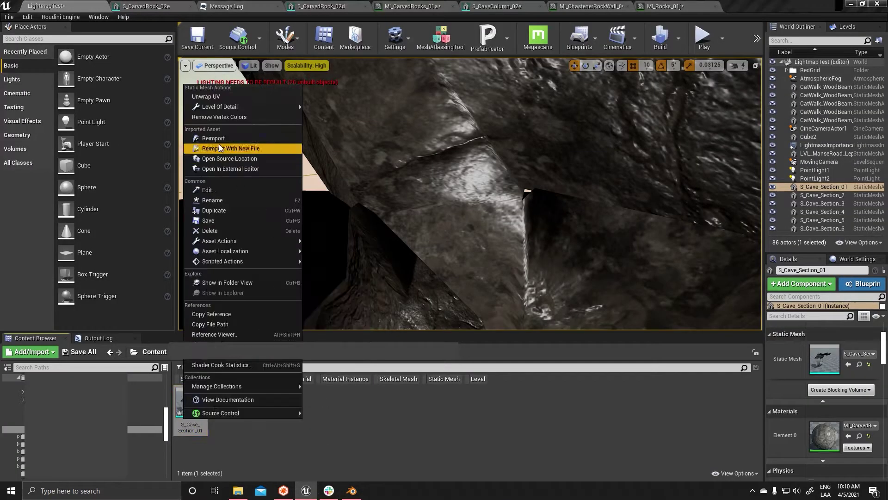
pyautogui.click(218, 139)
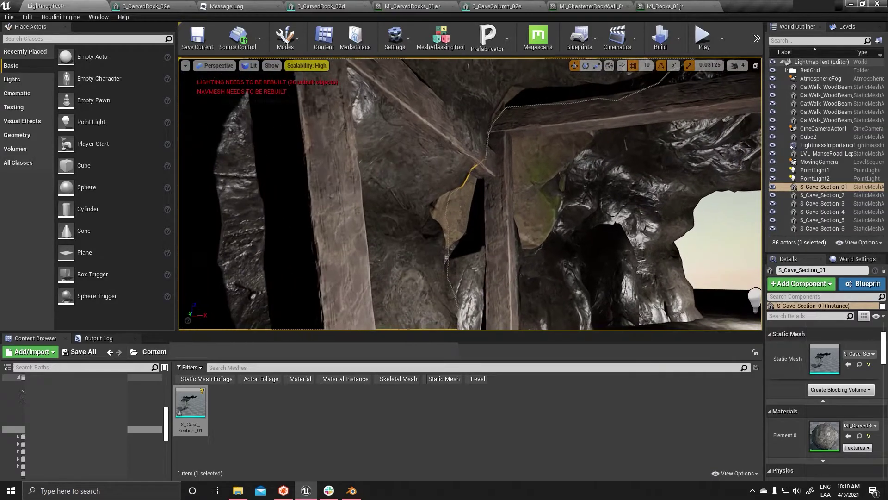
# Deselect the reimported S_Cave_Section_01 wall after the reimport finishes
pyautogui.press('Escape')
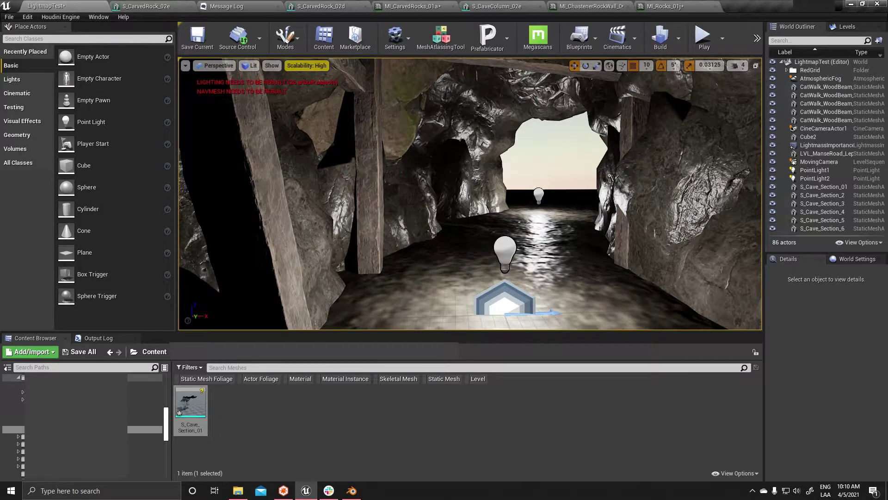
# Fly the camera past the wooden beams through the cave toward the opening
pyautogui.click(650, 246)
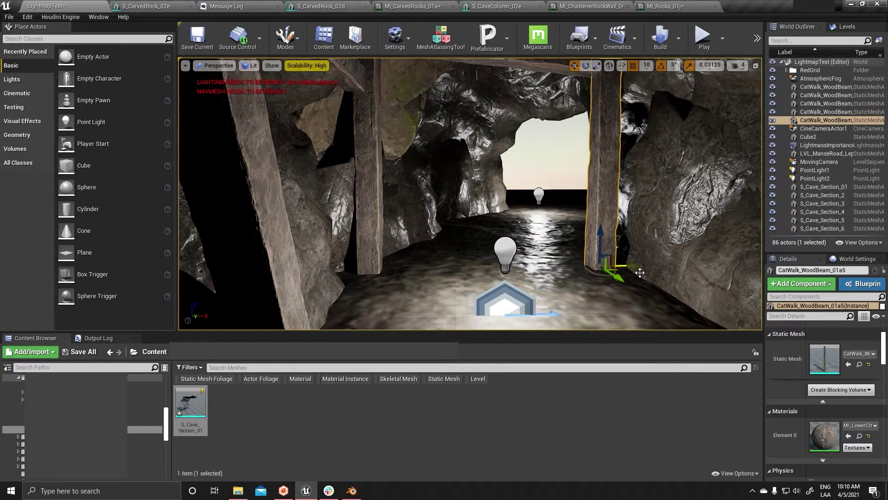
pyautogui.moveTo(678, 317); pyautogui.dragTo(678, 317, button='right')
pyautogui.press('Escape')
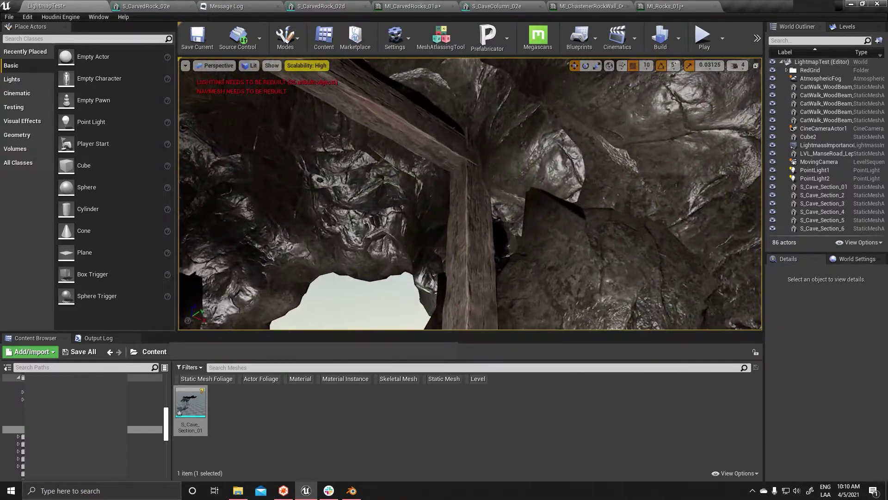
pyautogui.moveTo(628, 286); pyautogui.dragTo(629, 286, button='right')
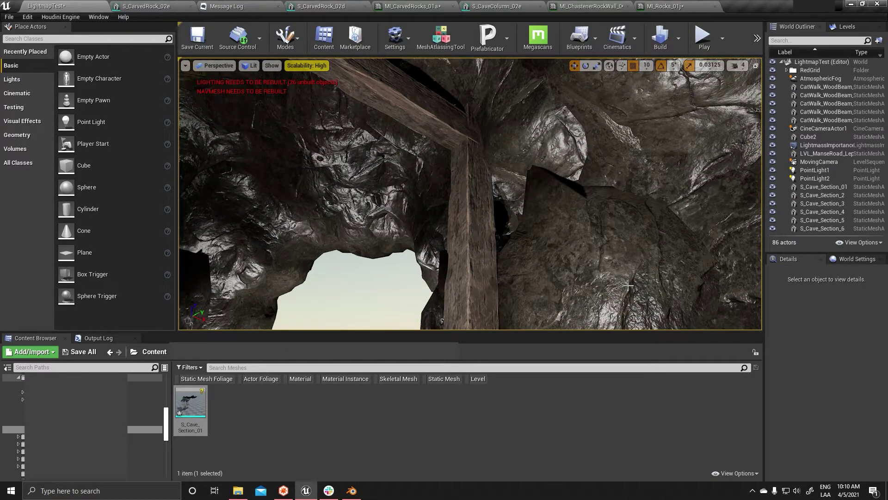
pyautogui.moveTo(628, 286); pyautogui.dragTo(628, 286, button='right')
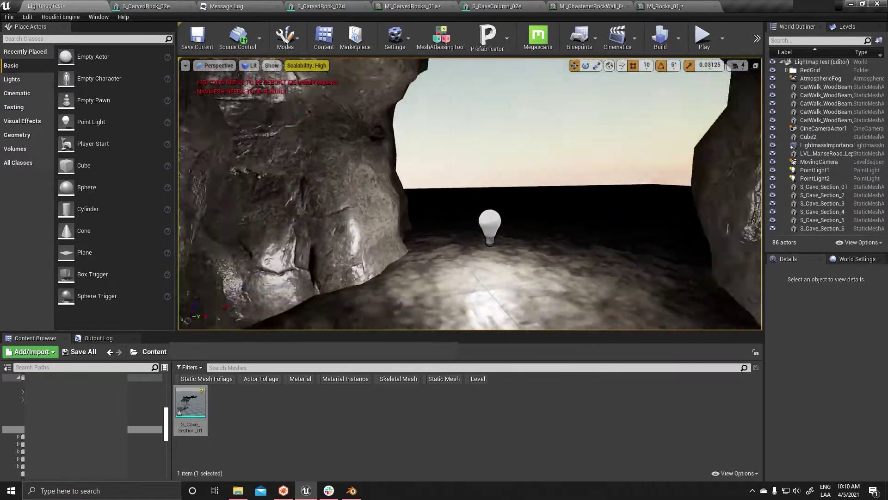
# Frame the cave opening, the rock wall outside and the catwalk grid above
pyautogui.moveTo(562, 289); pyautogui.dragTo(562, 288, button='right')
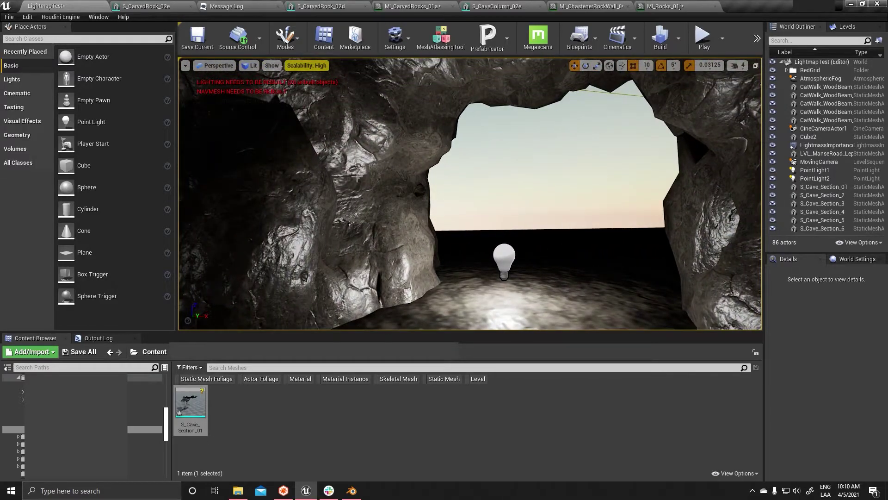
pyautogui.moveTo(357, 177); pyautogui.dragTo(356, 176, button='right')
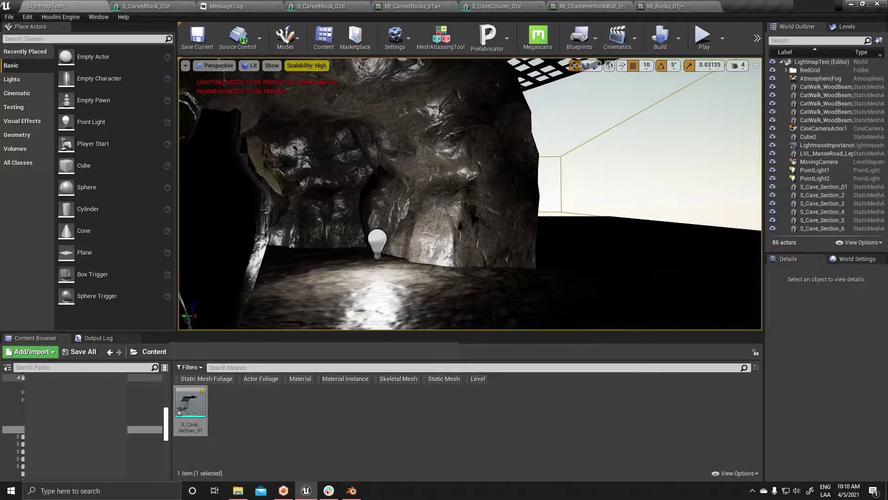
pyautogui.moveTo(323, 293); pyautogui.dragTo(323, 294, button='right')
pyautogui.moveTo(611, 277); pyautogui.dragTo(519, 232, button='right')
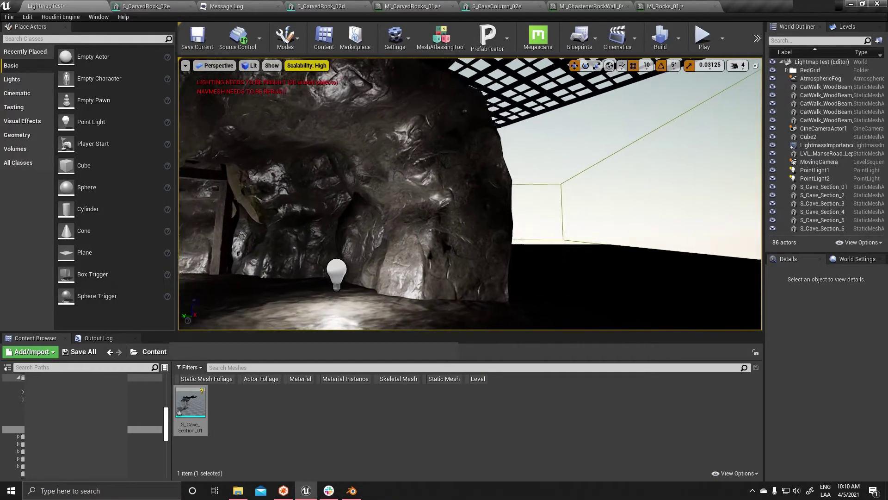
pyautogui.moveTo(448, 128); pyautogui.dragTo(433, 217, button='right')
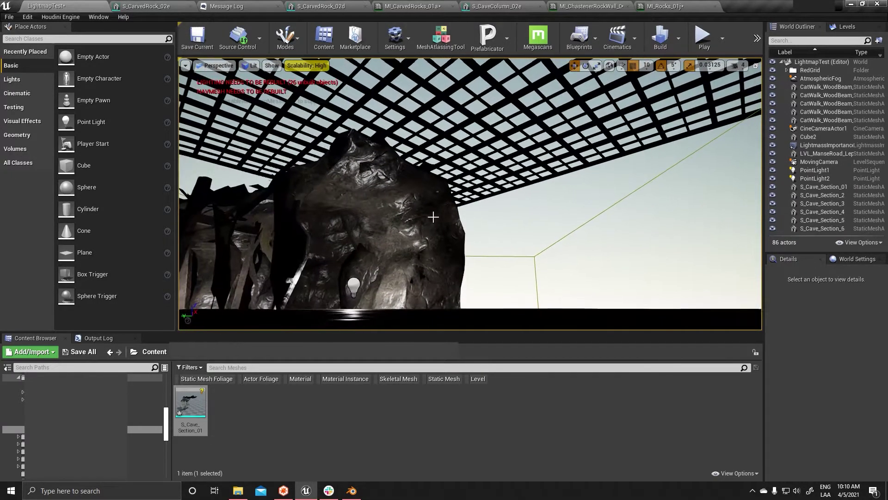
pyautogui.click(426, 238)
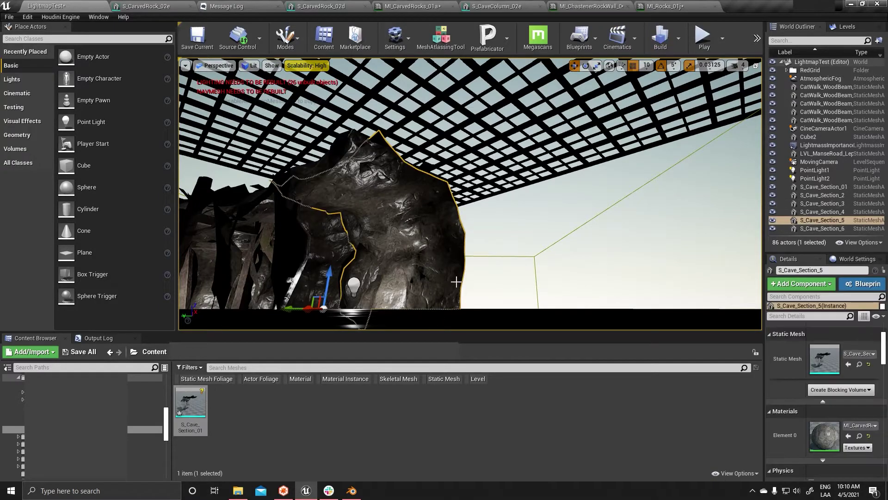
pyautogui.press('f')
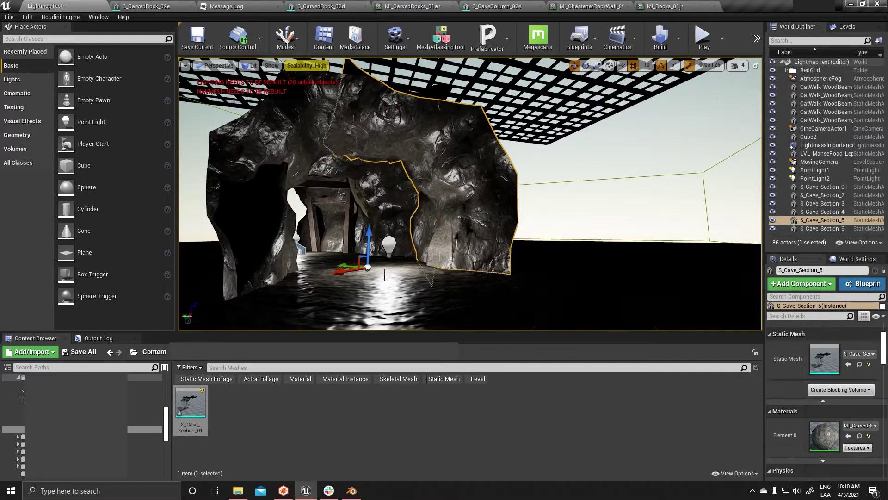
pyautogui.moveTo(570, 167); pyautogui.dragTo(463, 338, button='right')
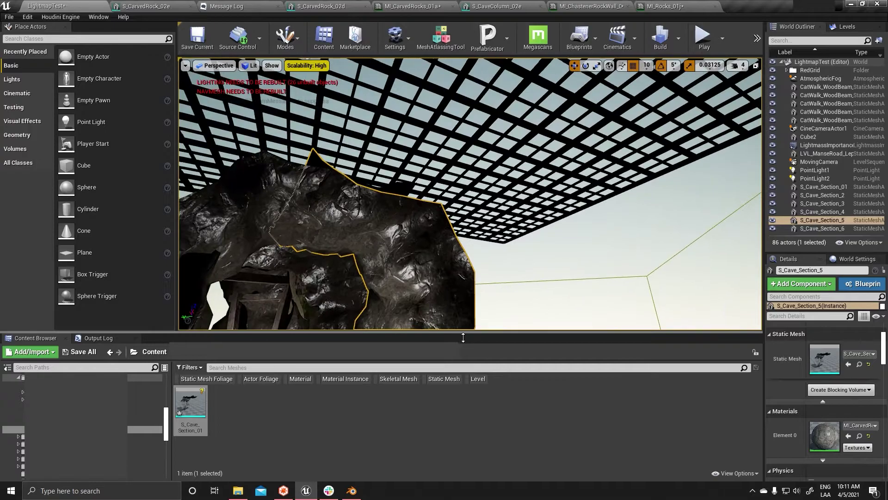
pyautogui.moveTo(749, 329); pyautogui.dragTo(676, 103, button='right')
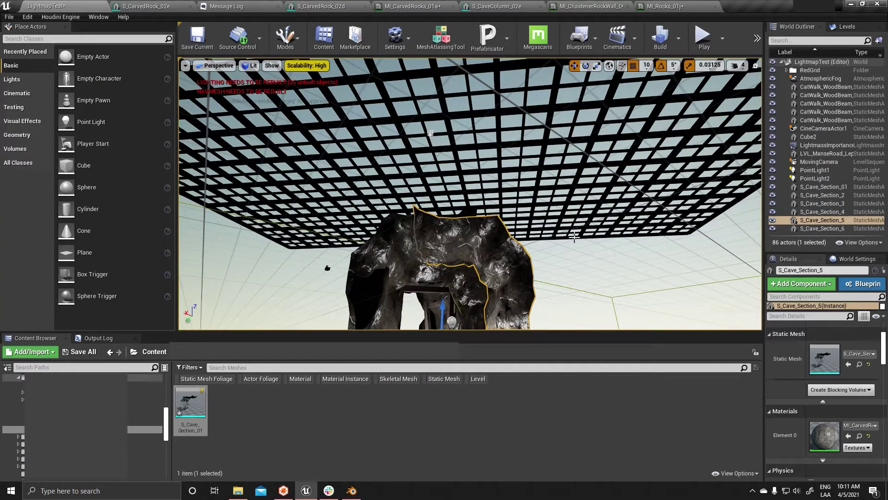
pyautogui.moveTo(566, 217); pyautogui.dragTo(549, 222, button='right')
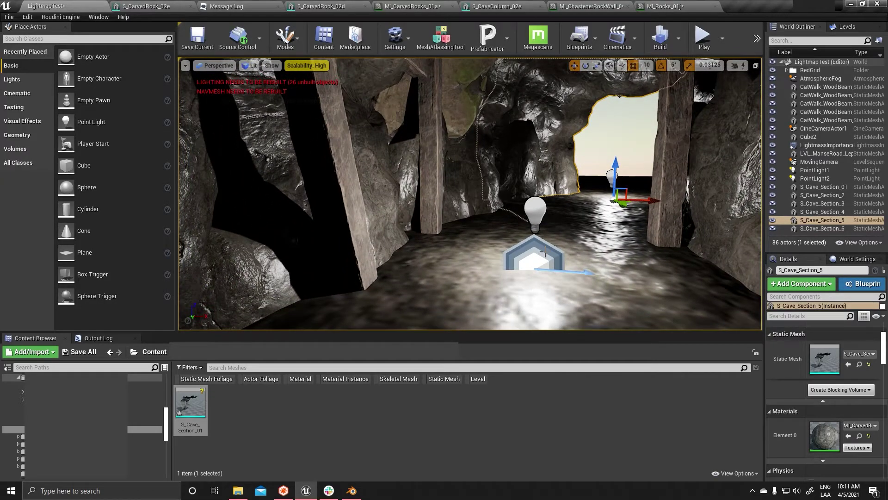
pyautogui.moveTo(511, 274)
pyautogui.mouseDown(button='right')
pyautogui.moveTo(522, 275)
pyautogui.moveTo(455, 245)
pyautogui.mouseUp(button='right')
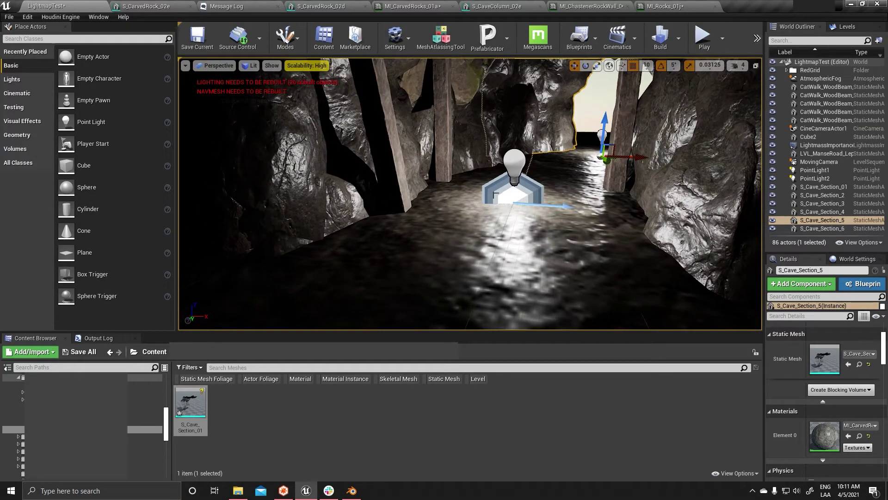
pyautogui.moveTo(526, 325); pyautogui.dragTo(530, 262, button='right')
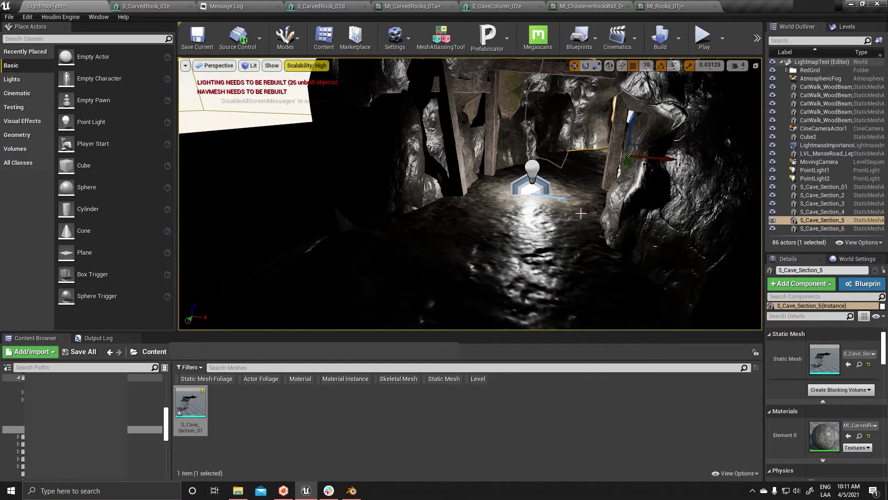
pyautogui.moveTo(580, 214); pyautogui.dragTo(426, 304, button='right')
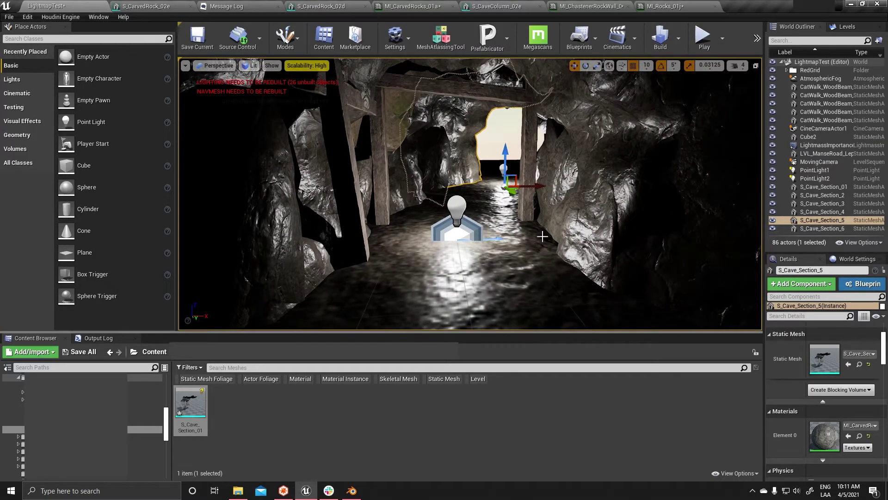
pyautogui.moveTo(542, 236); pyautogui.dragTo(542, 237, button='right')
pyautogui.press('Escape')
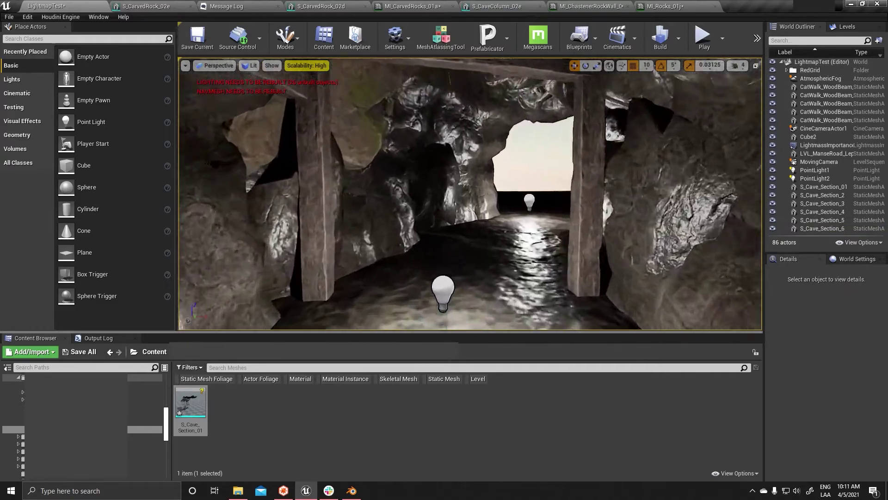
pyautogui.moveTo(541, 280); pyautogui.dragTo(542, 280, button='right')
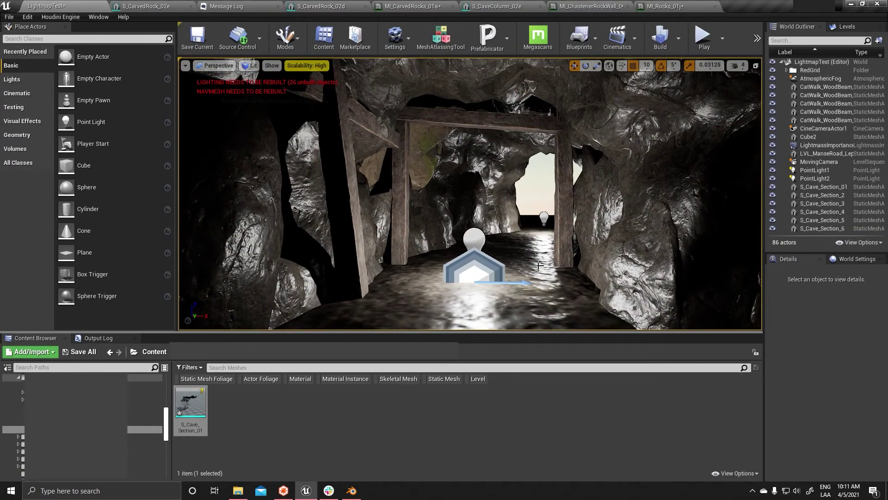